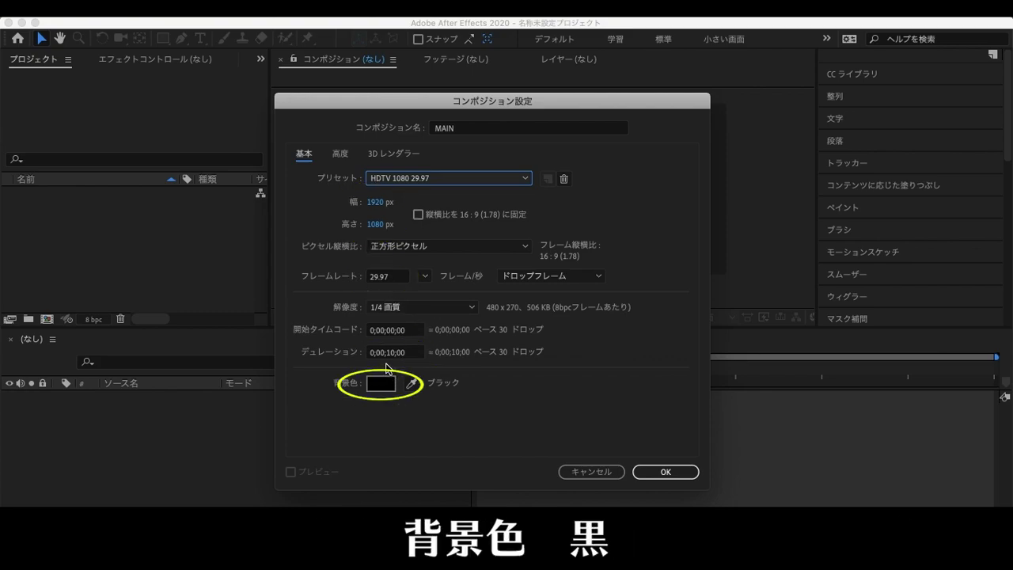
- Finish creating the MAIN composition, and create a second HDTV 1080 29.97 composition named TEXT
{"action": "left_click", "coordinate": [652, 473]}
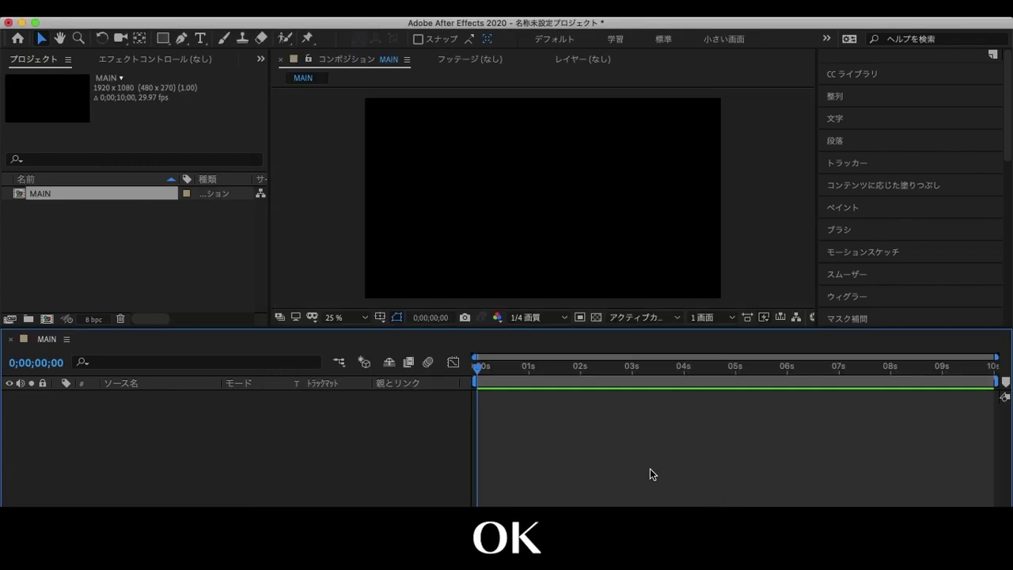
{"action": "key", "text": "super+n"}
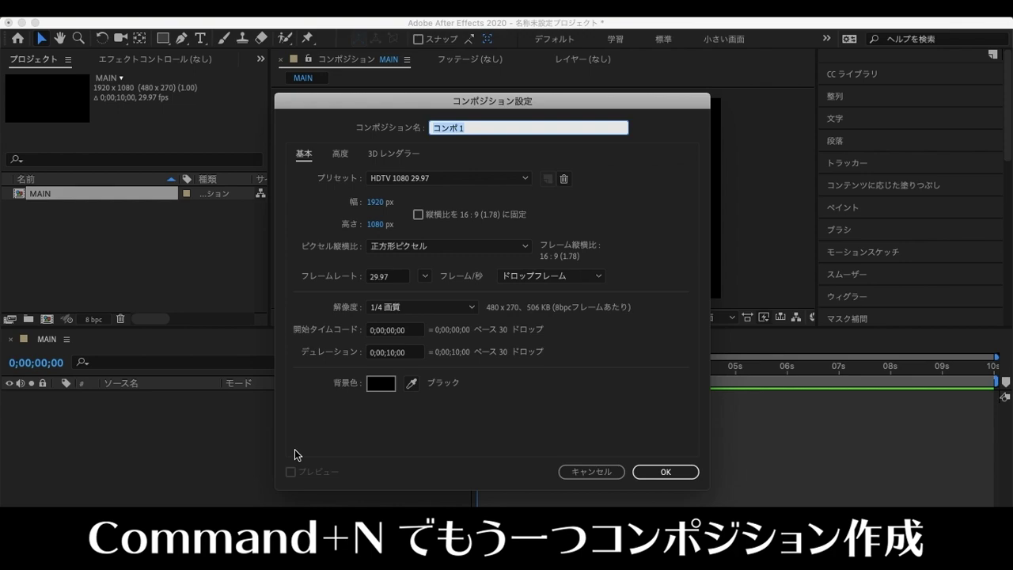
{"action": "key", "text": "BackSpace"}
{"action": "type", "text": "TEXT"}
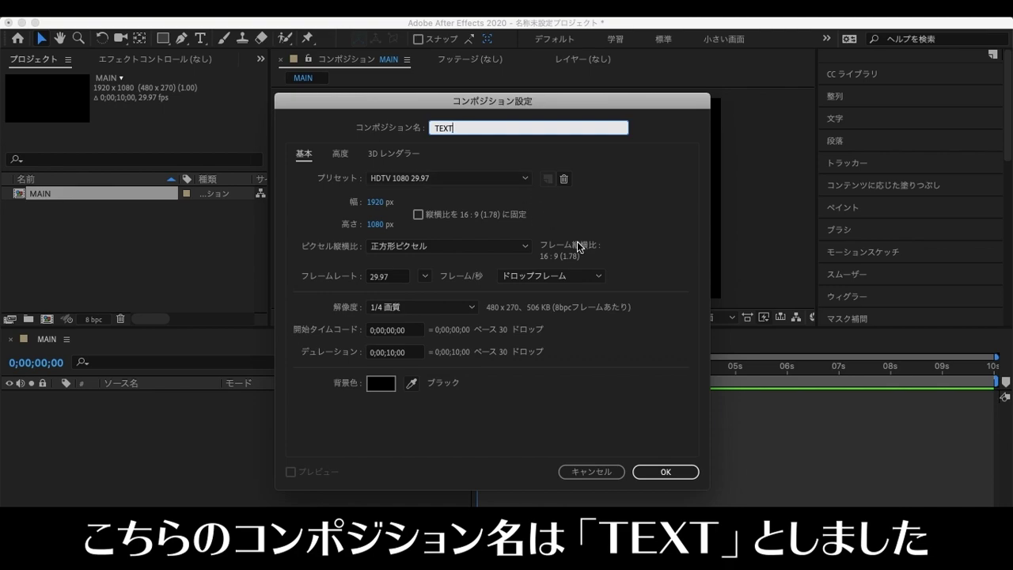
{"action": "left_click", "coordinate": [661, 471]}
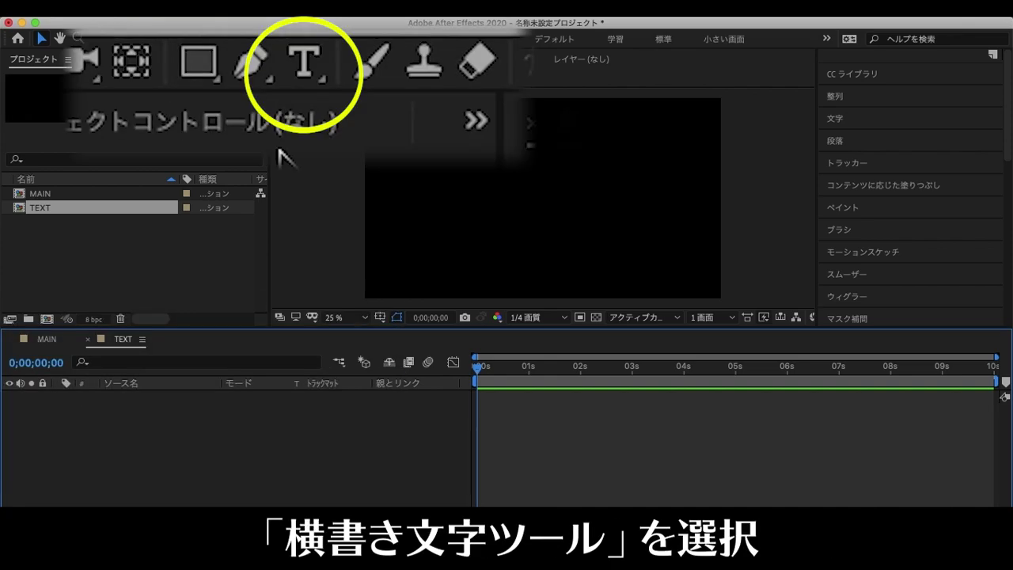
- Activate the Horizontal Type tool and set its font to Montserrat with the Bold style
{"action": "left_click", "coordinate": [201, 39]}
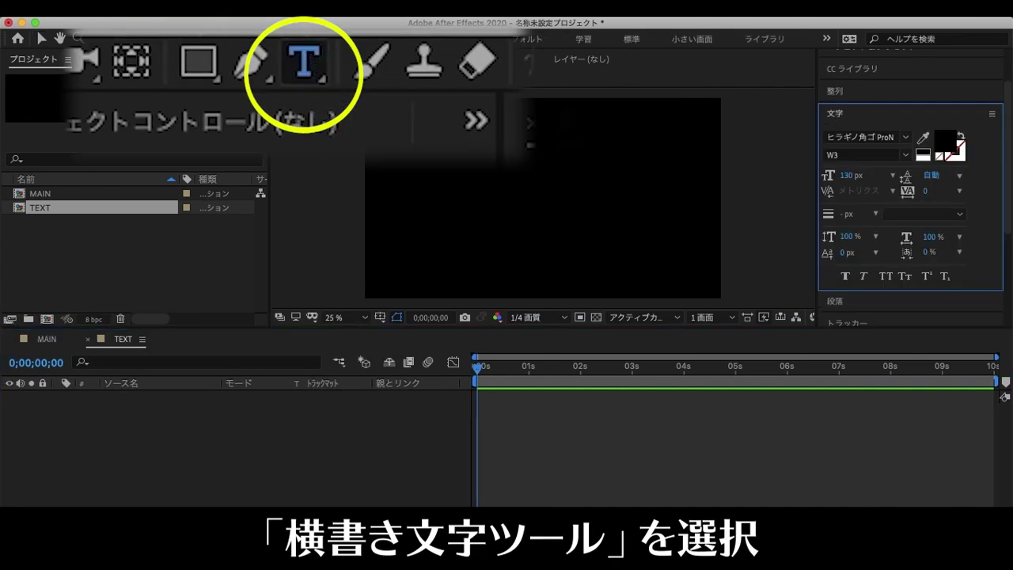
{"action": "left_click", "coordinate": [905, 139]}
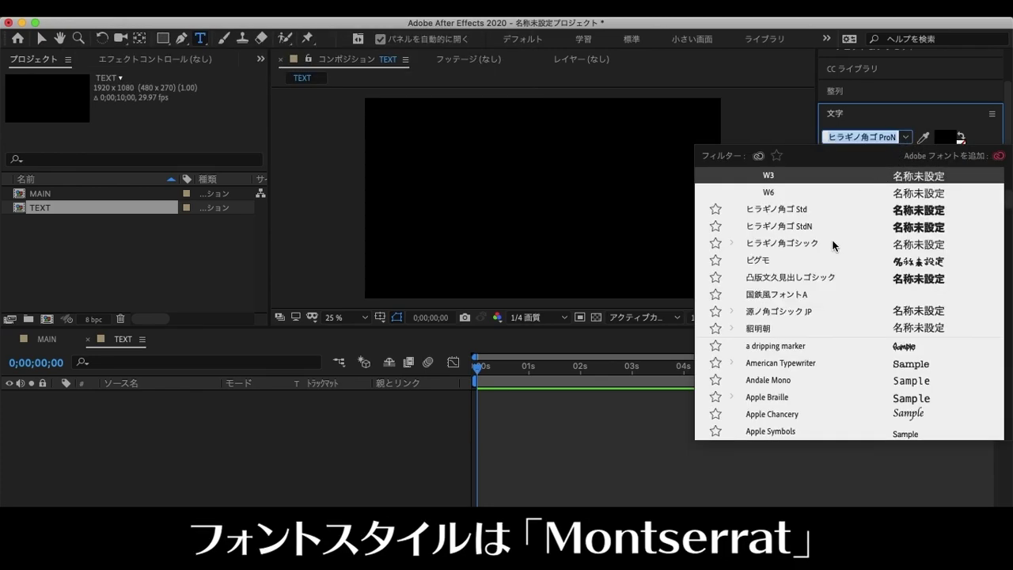
{"action": "scroll", "coordinate": [831, 242], "scroll_direction": "up", "scroll_amount": 5}
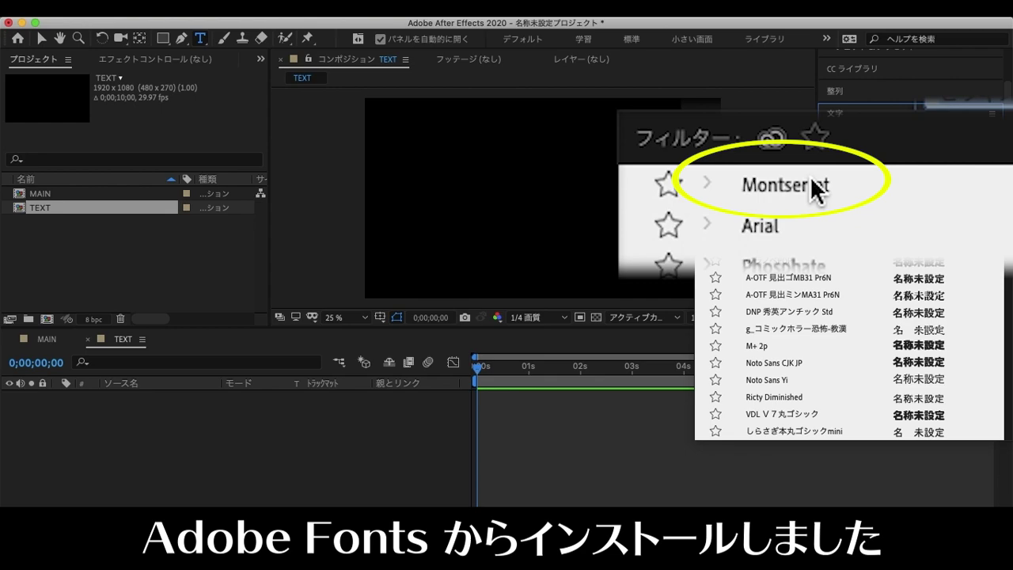
{"action": "left_click", "coordinate": [811, 178]}
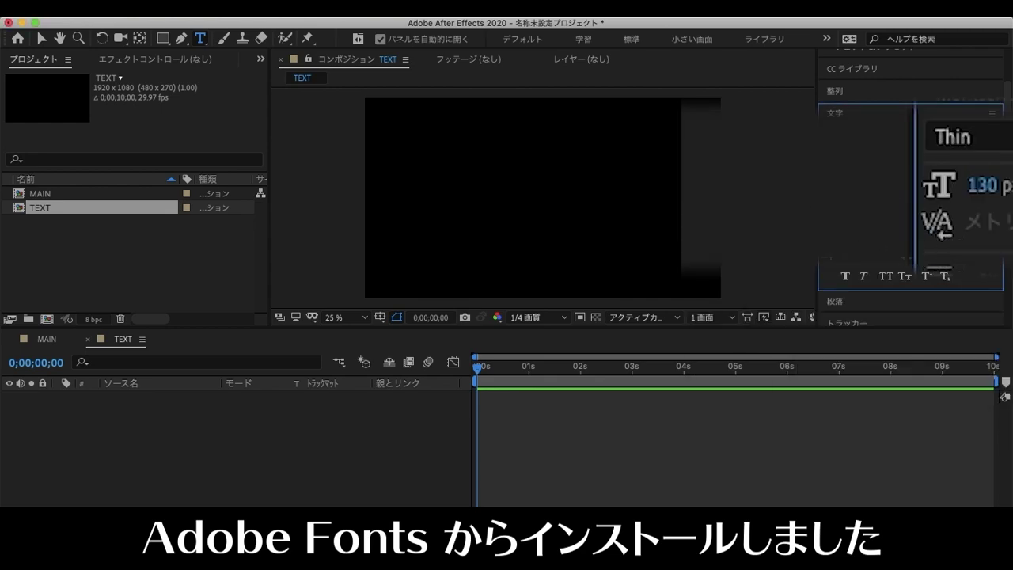
{"action": "left_click", "coordinate": [929, 160]}
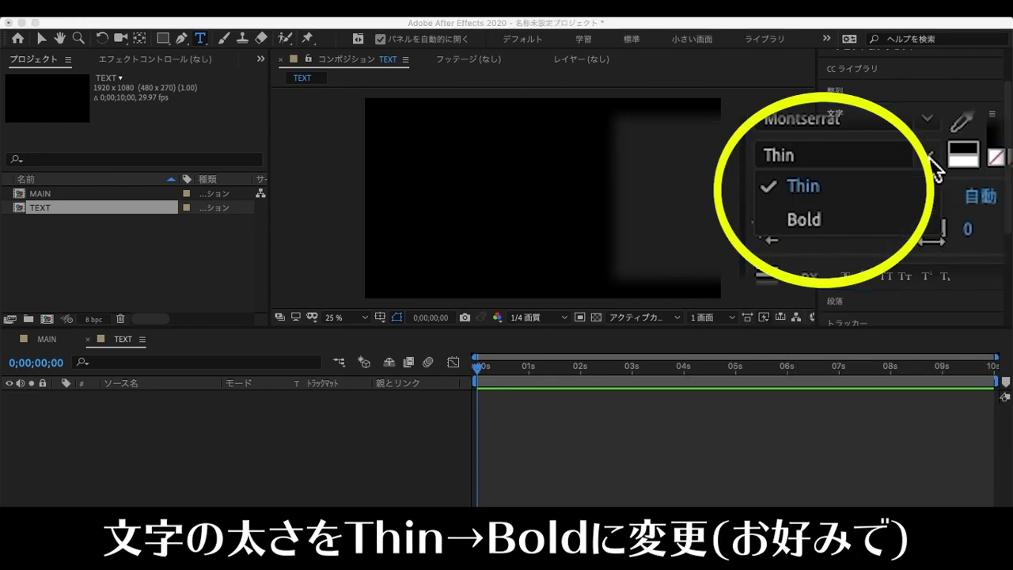
{"action": "left_click", "coordinate": [877, 225]}
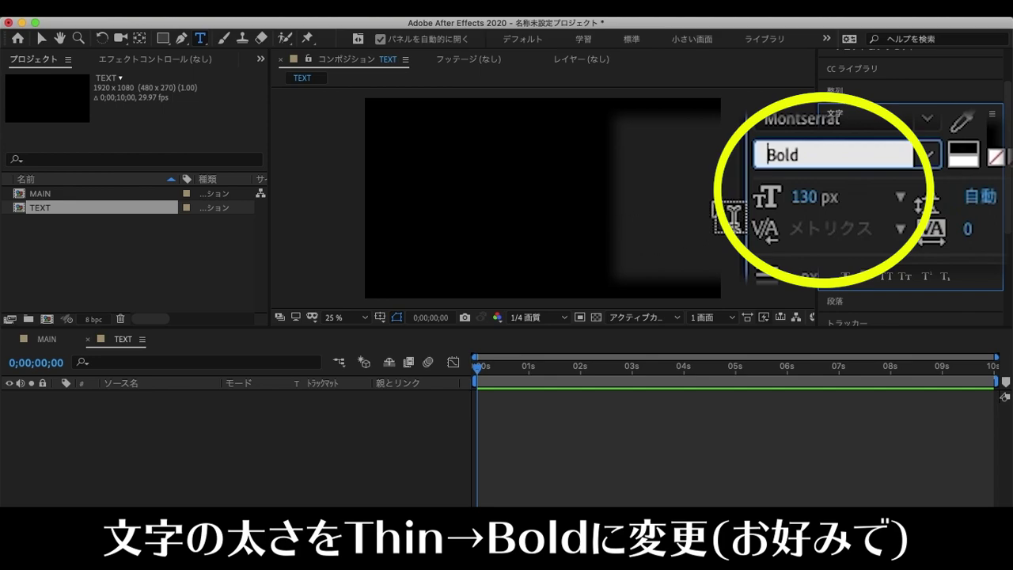
- Set the text fill colour to white (FFFFFF)
{"action": "left_click", "coordinate": [950, 146]}
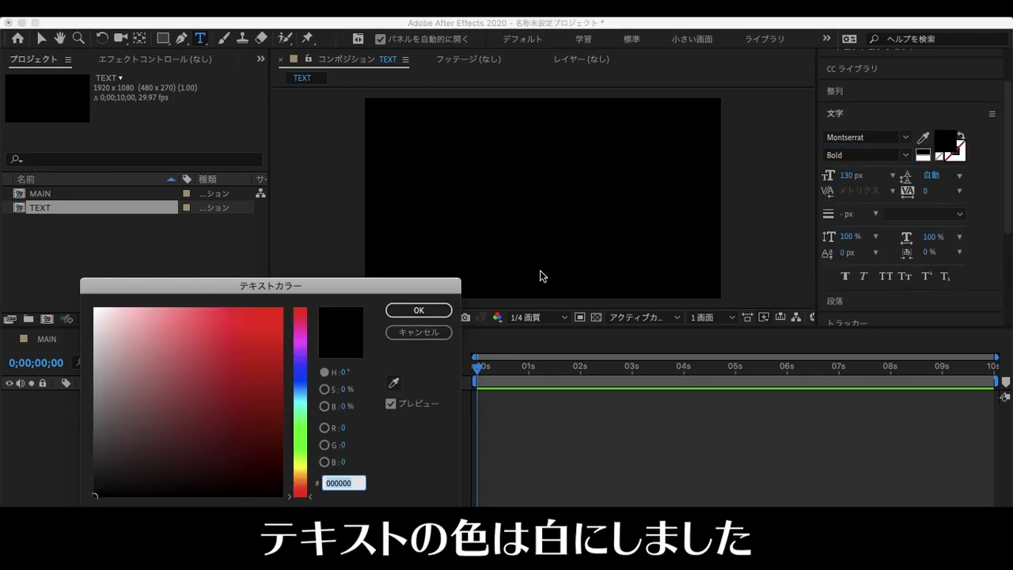
{"action": "left_click_drag", "start_coordinate": [176, 416], "coordinate": [61, 262]}
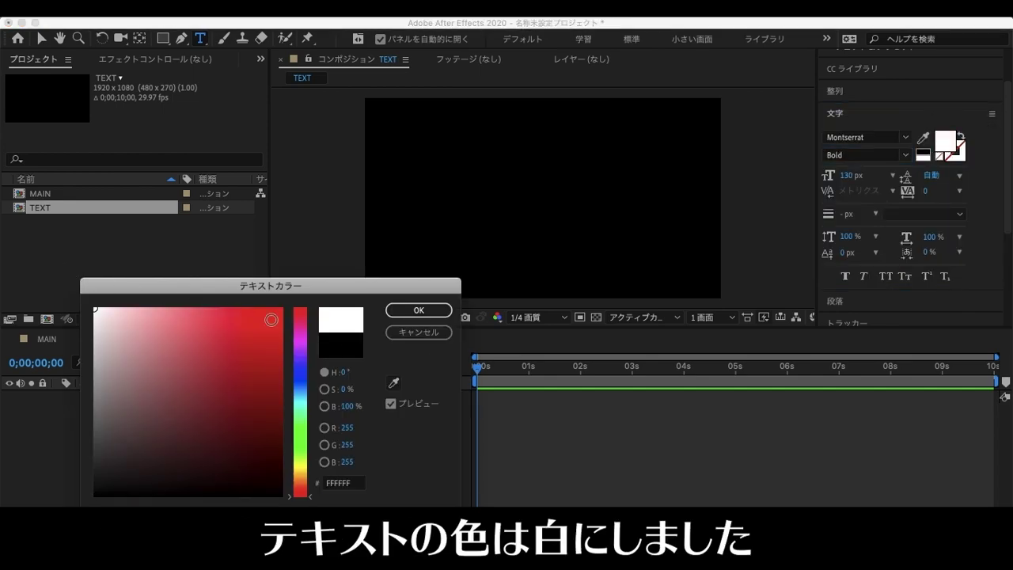
{"action": "left_click", "coordinate": [419, 310]}
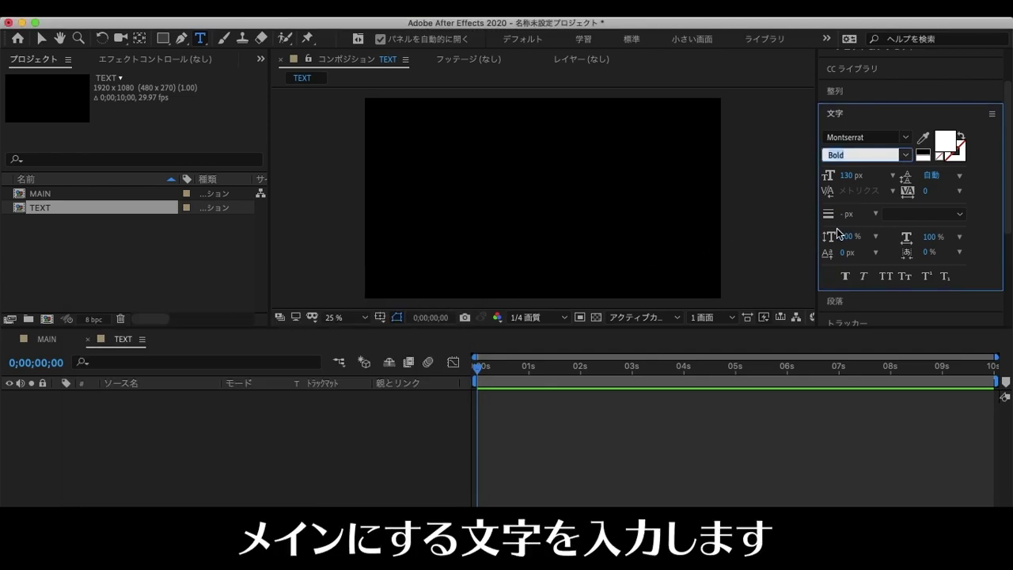
- Add a text layer reading "YOU ARE BEAUTIFUL" in the TEXT composition
{"action": "left_click", "coordinate": [407, 189]}
{"action": "type", "text": "YOU"}
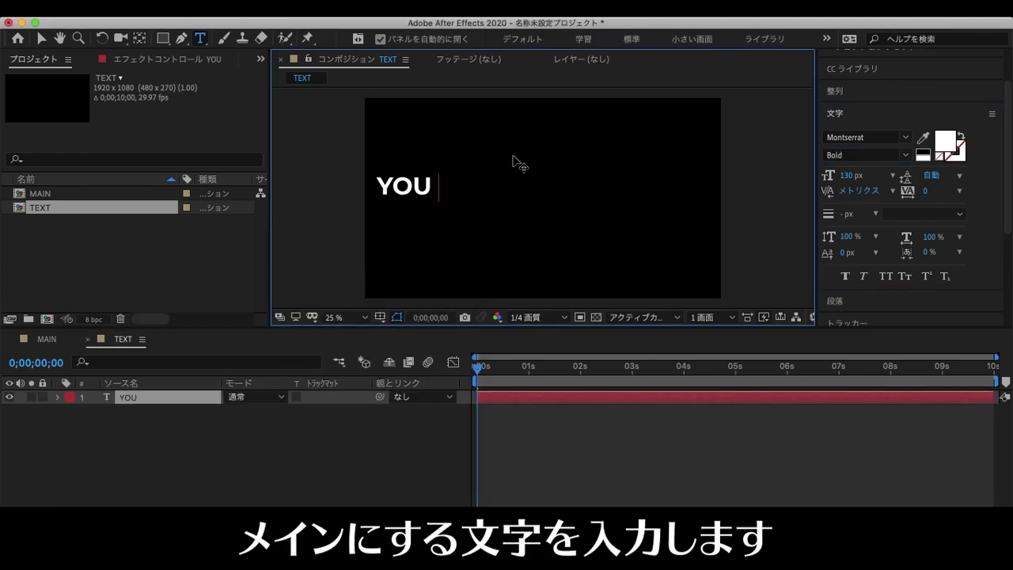
{"action": "type", "text": " ARE B"}
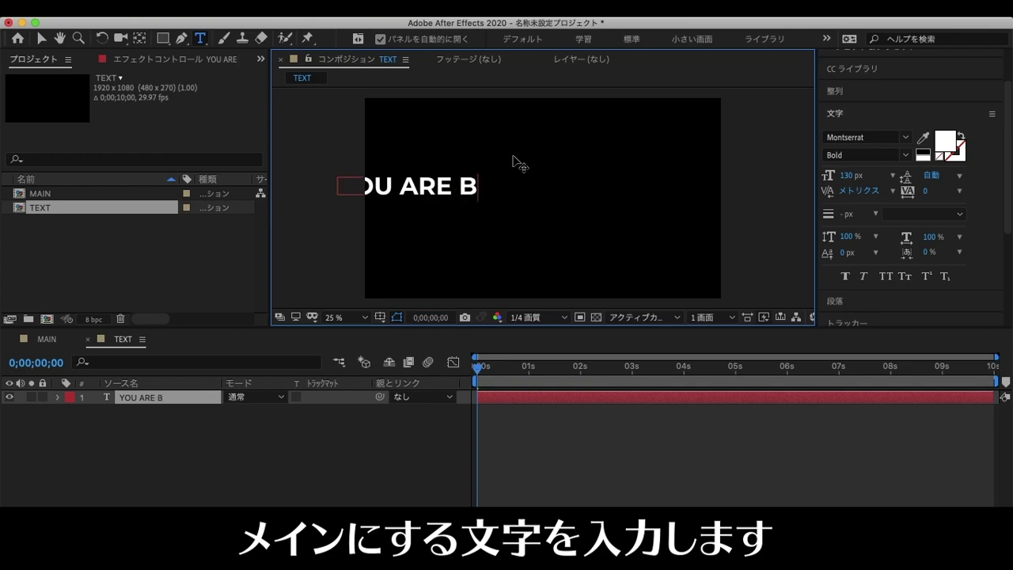
{"action": "type", "text": "EAUTI"}
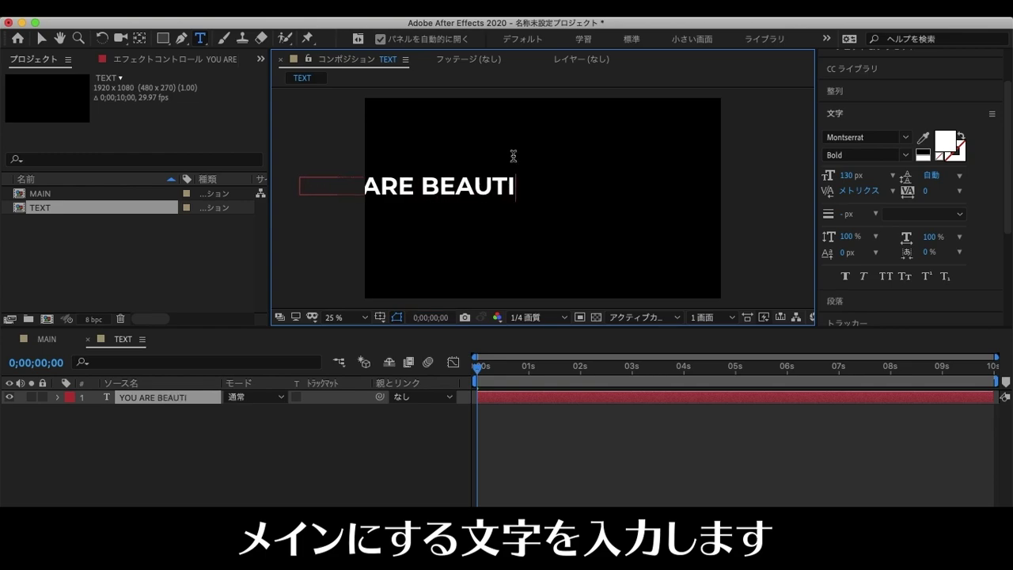
{"action": "type", "text": "FUL"}
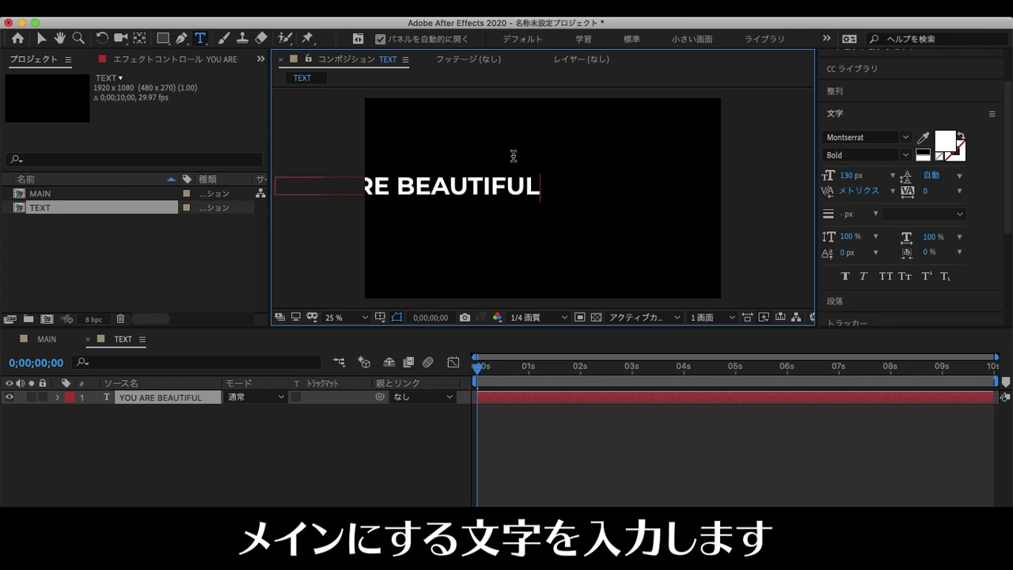
- Align the text layer to the horizontal and vertical centre of the composition
{"action": "scroll", "coordinate": [910, 158], "scroll_direction": "up", "scroll_amount": 3}
{"action": "left_click", "coordinate": [910, 148]}
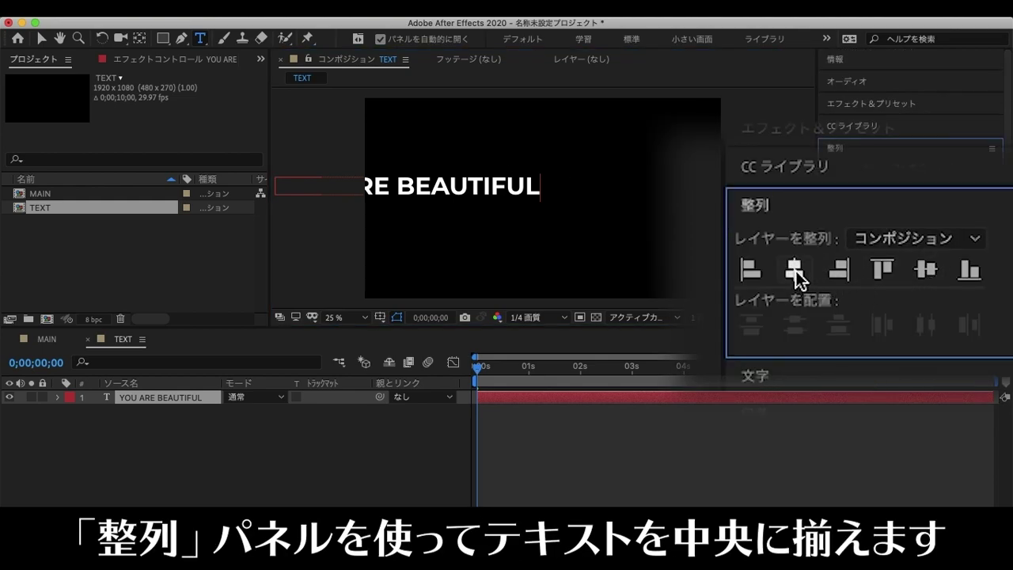
{"action": "left_click", "coordinate": [923, 272]}
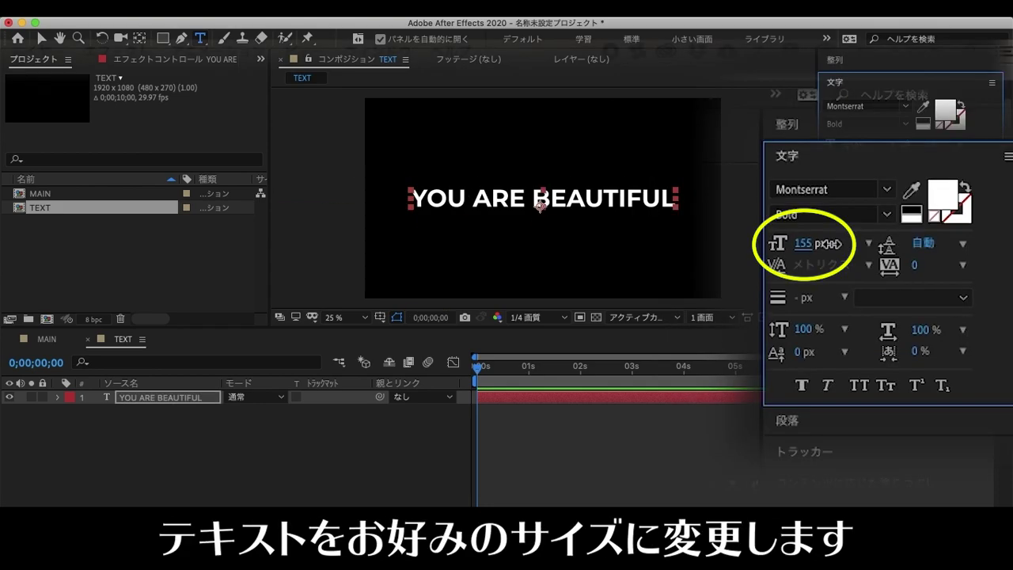
- Set the text's font size to 126 px and its tracking to 10
{"action": "mouse_move", "coordinate": [807, 244]}
{"action": "left_mouse_down"}
{"action": "mouse_move", "coordinate": [826, 245]}
{"action": "mouse_move", "coordinate": [810, 250]}
{"action": "left_mouse_up"}
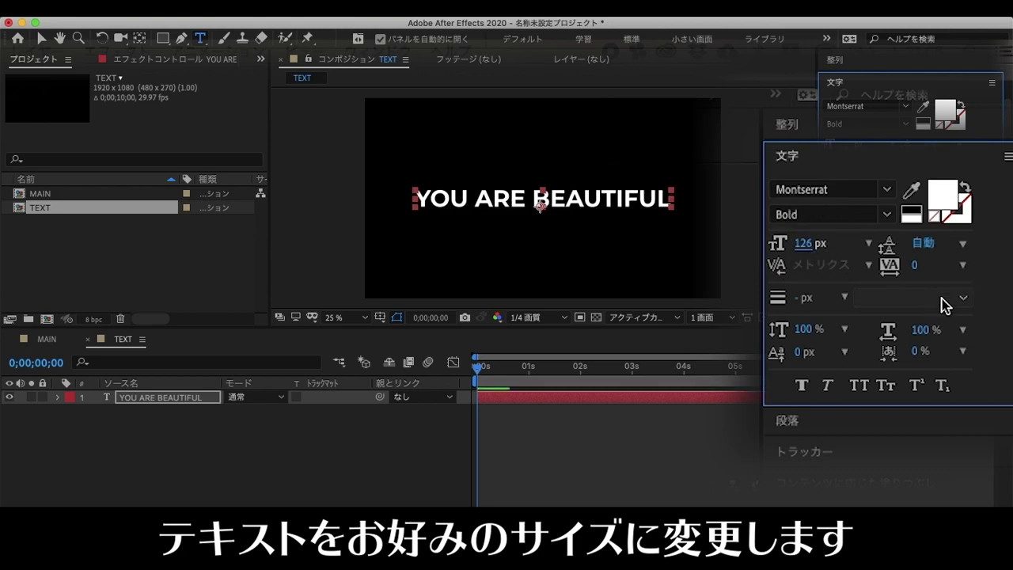
{"action": "left_click_drag", "start_coordinate": [912, 267], "coordinate": [951, 289]}
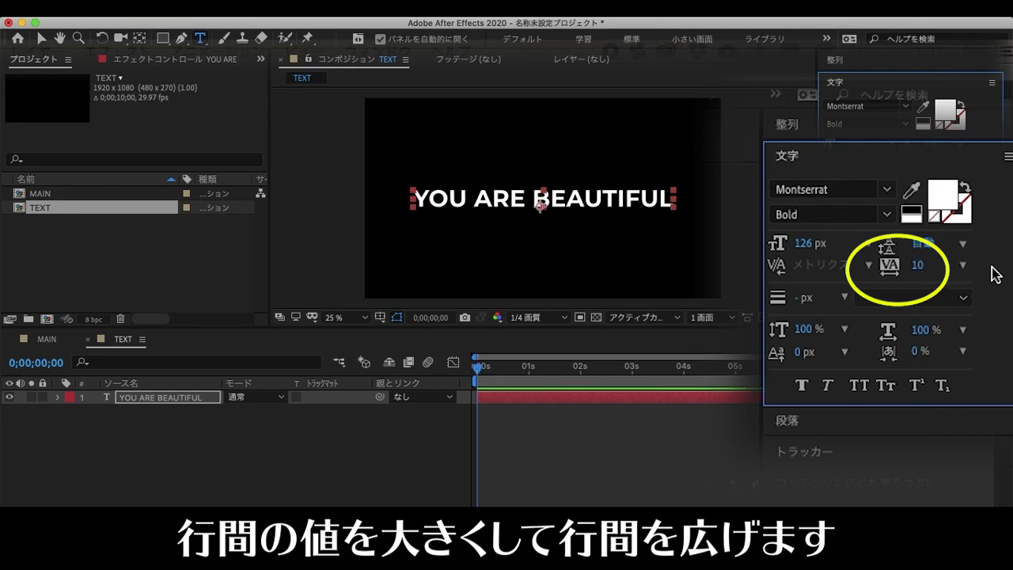
- Place the TEXT composition as a layer in the MAIN composition's timeline
{"action": "left_click", "coordinate": [46, 338]}
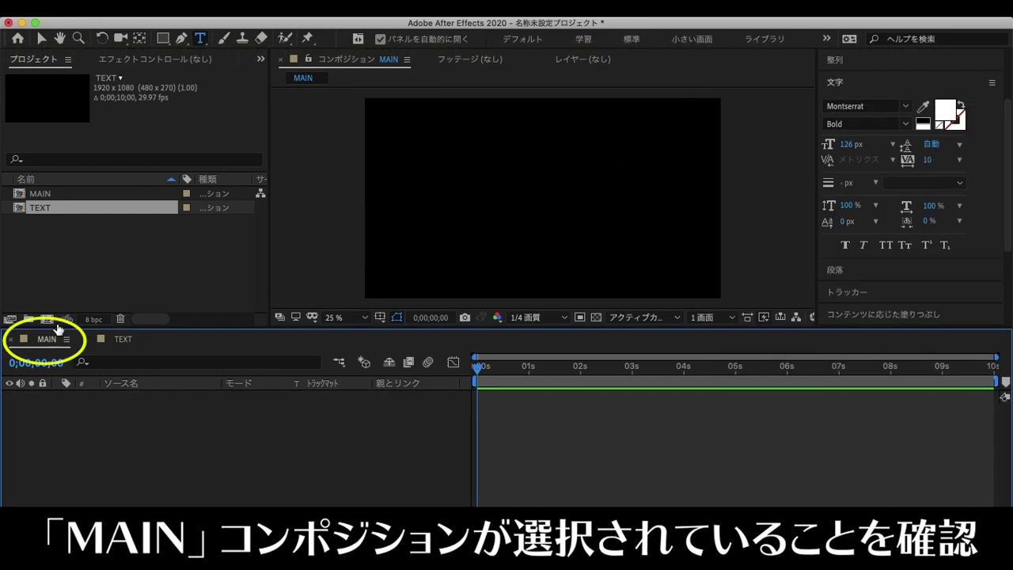
{"action": "left_click_drag", "start_coordinate": [71, 211], "coordinate": [87, 438]}
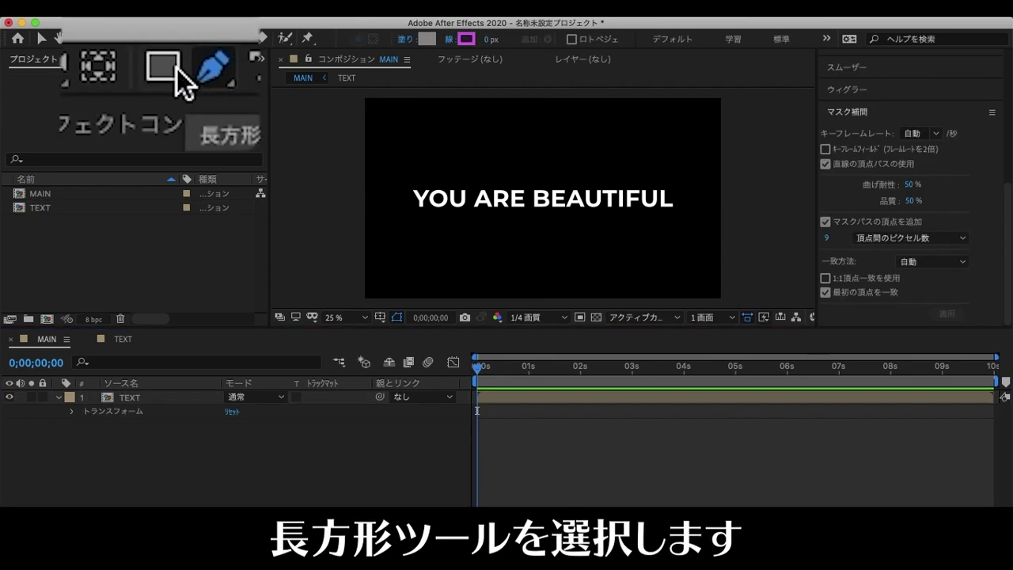
- Activate the Rectangle tool and set the shape fill to None
{"action": "left_click", "coordinate": [163, 38]}
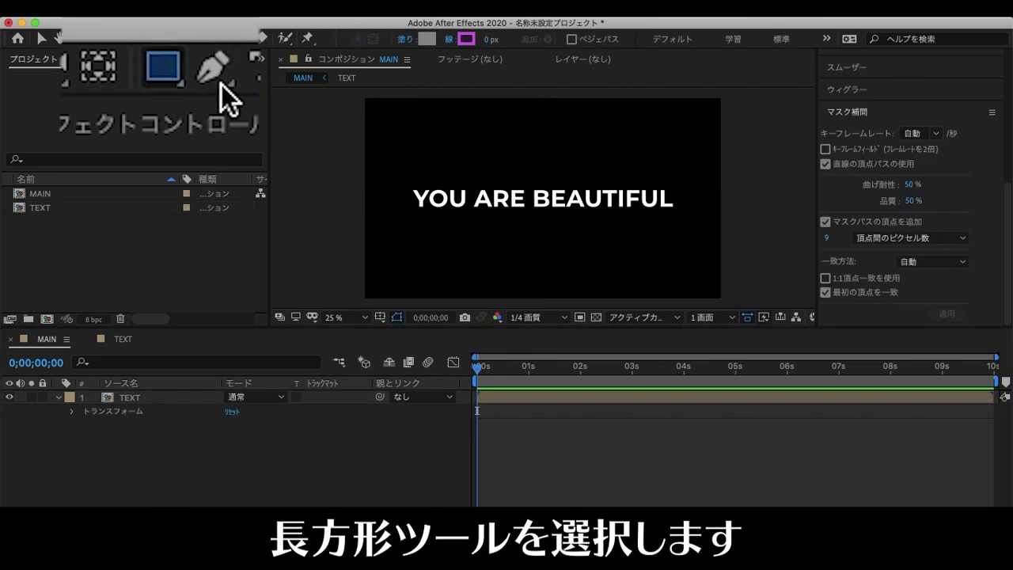
{"action": "left_click", "coordinate": [406, 39]}
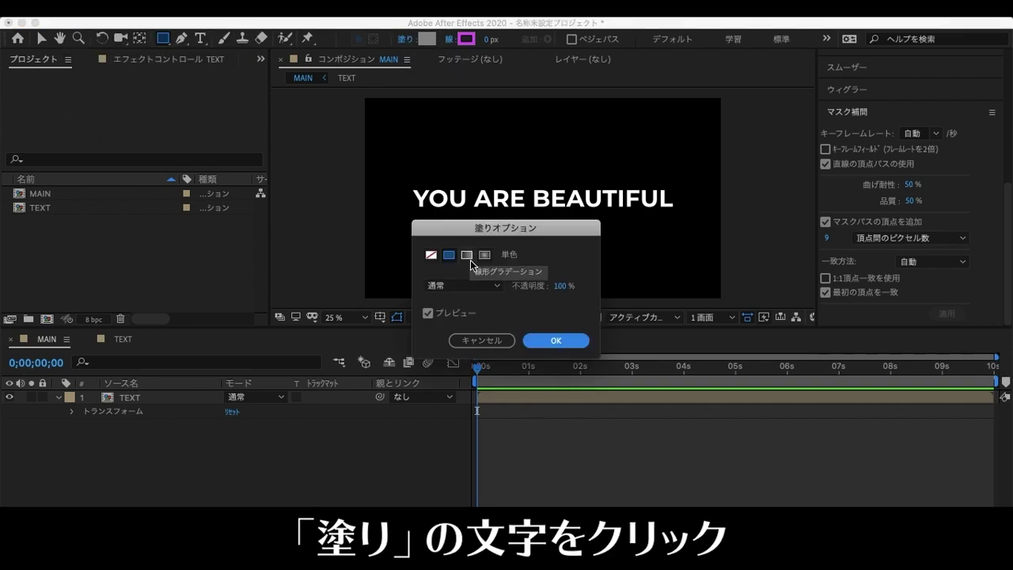
{"action": "left_click", "coordinate": [431, 254]}
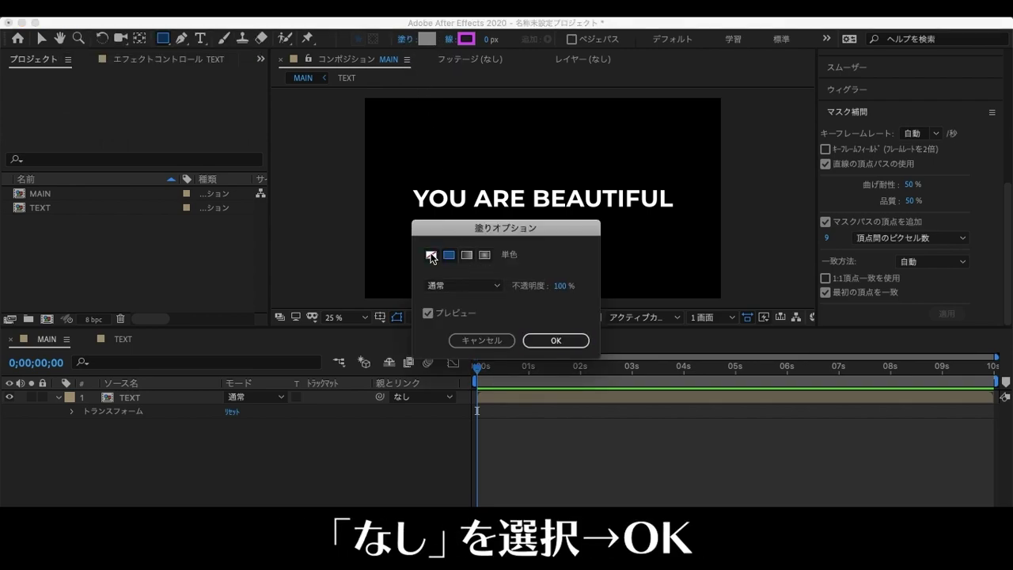
{"action": "left_click", "coordinate": [556, 340]}
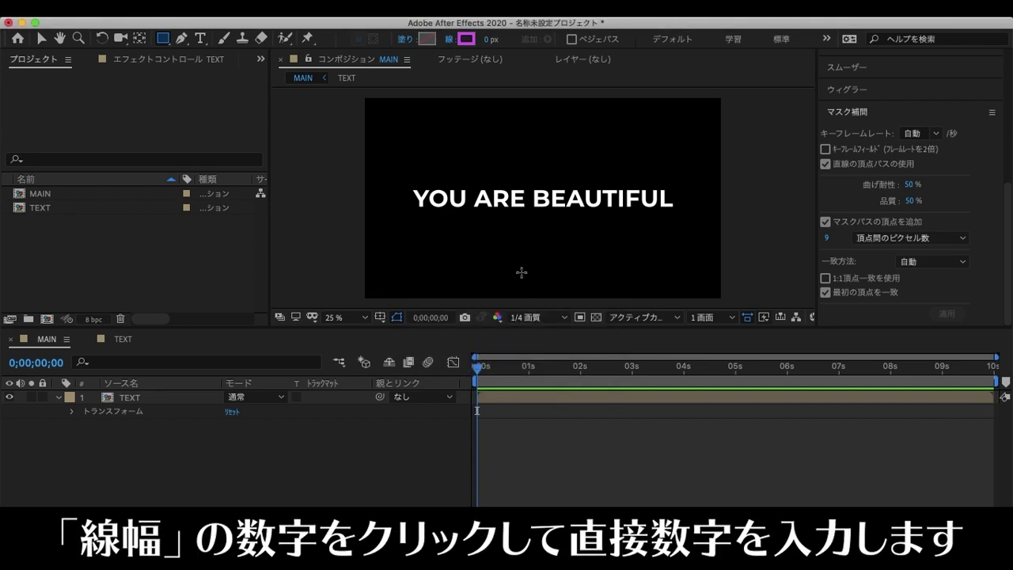
- Set the stroke to 20 px in colour E000FF and draw a rectangle framing the "YOU ARE BEAUTIFUL" text
{"action": "left_click", "coordinate": [487, 40]}
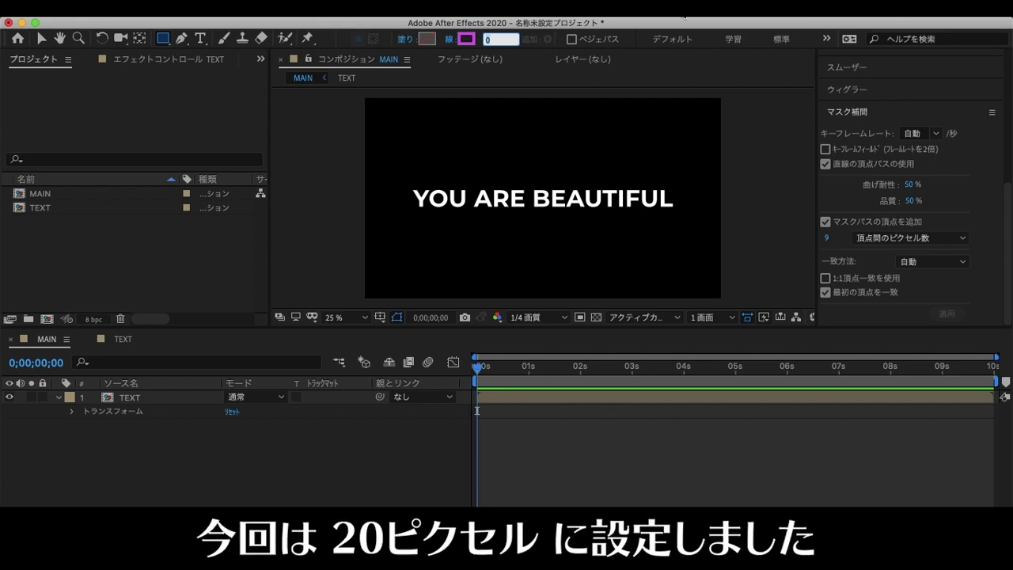
{"action": "type", "text": "20"}
{"action": "key", "text": "Return"}
{"action": "left_click", "coordinate": [464, 40]}
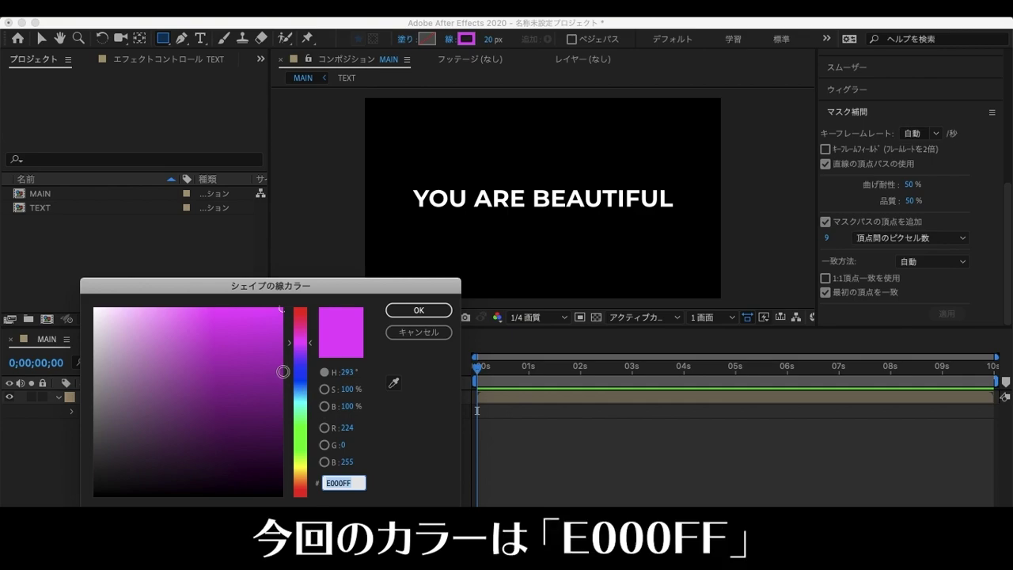
{"action": "left_click", "coordinate": [419, 310]}
{"action": "left_click_drag", "start_coordinate": [395, 184], "coordinate": [693, 212]}
- Unlink the scale proportions in the rectangle's own transform and set its vertical scale to 150%
{"action": "left_click", "coordinate": [87, 425]}
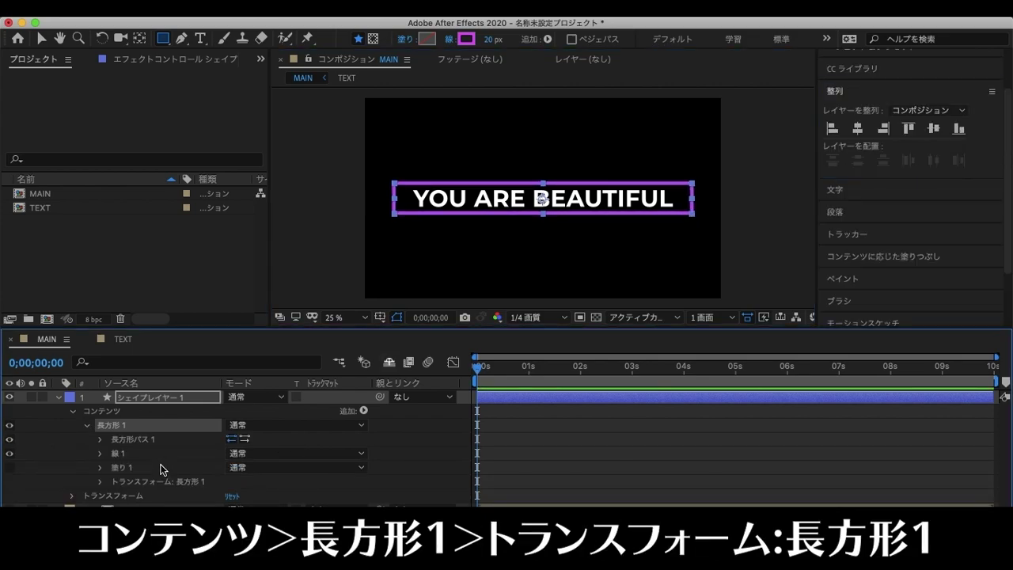
{"action": "left_click", "coordinate": [101, 482]}
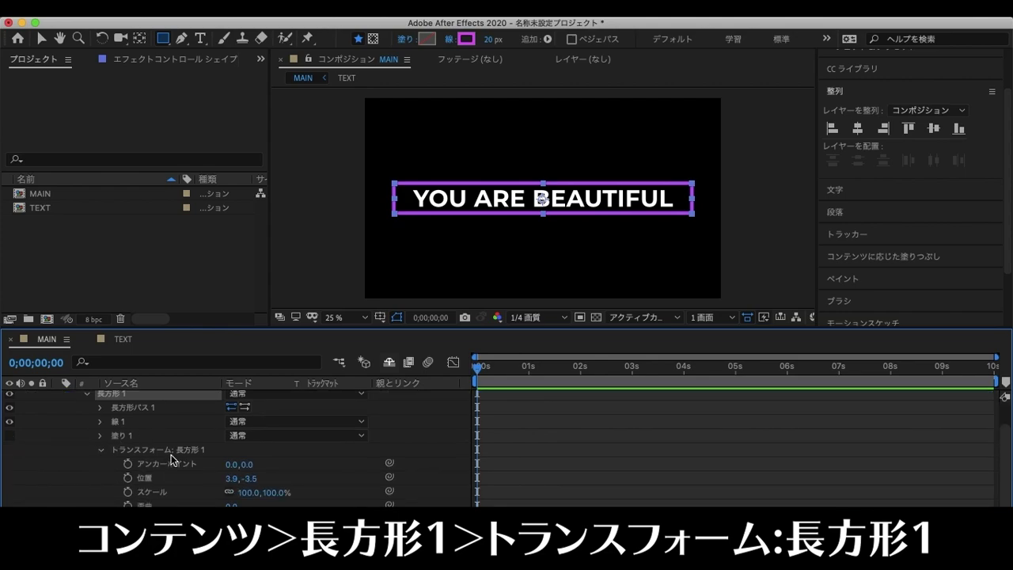
{"action": "left_click", "coordinate": [230, 493]}
{"action": "left_click_drag", "start_coordinate": [273, 492], "coordinate": [305, 487]}
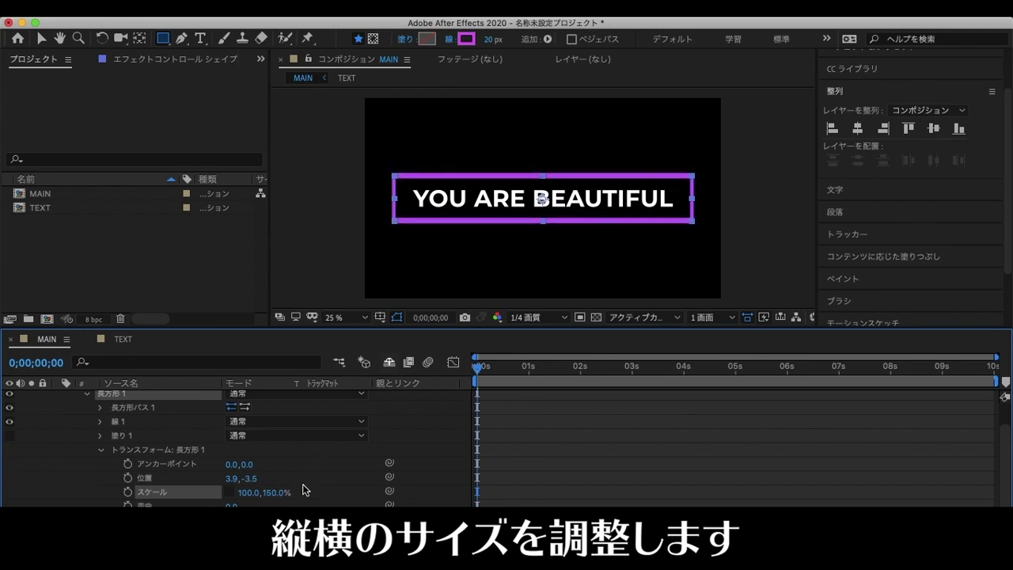
{"action": "left_click", "coordinate": [305, 489]}
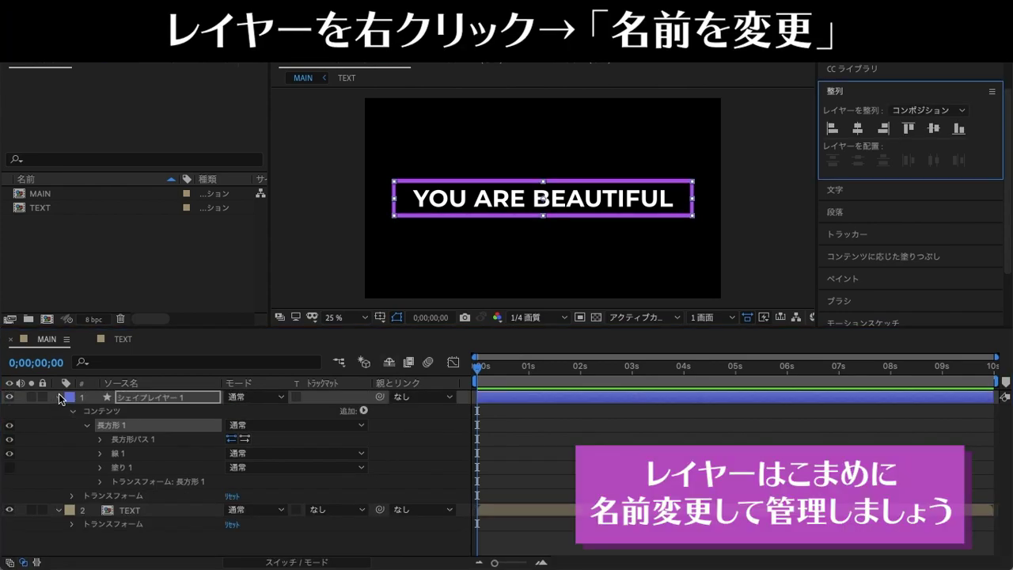
- Collapse the shape layer's properties and rename the layer as 囲み線
{"action": "left_click", "coordinate": [59, 396]}
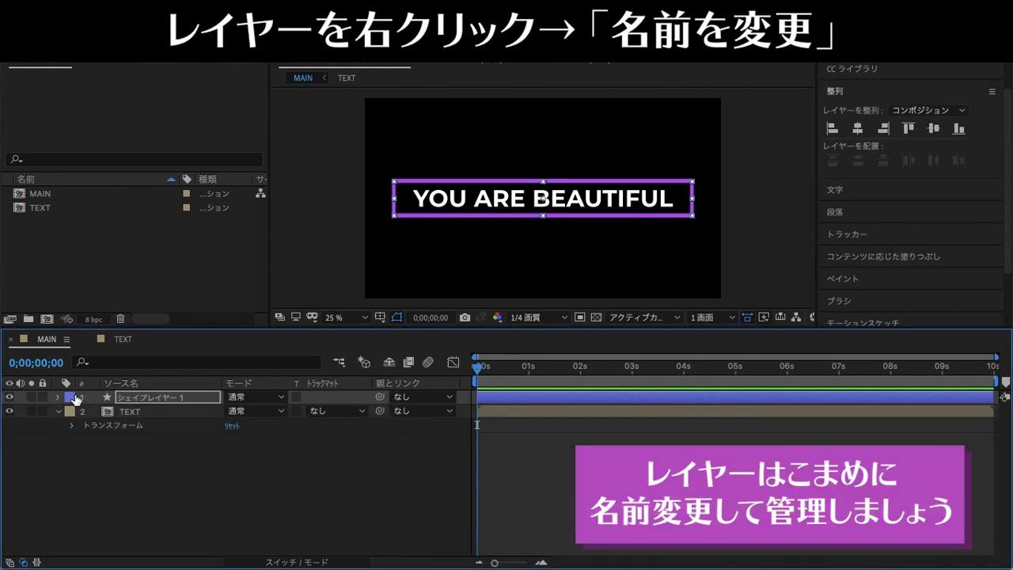
{"action": "right_click", "coordinate": [160, 400]}
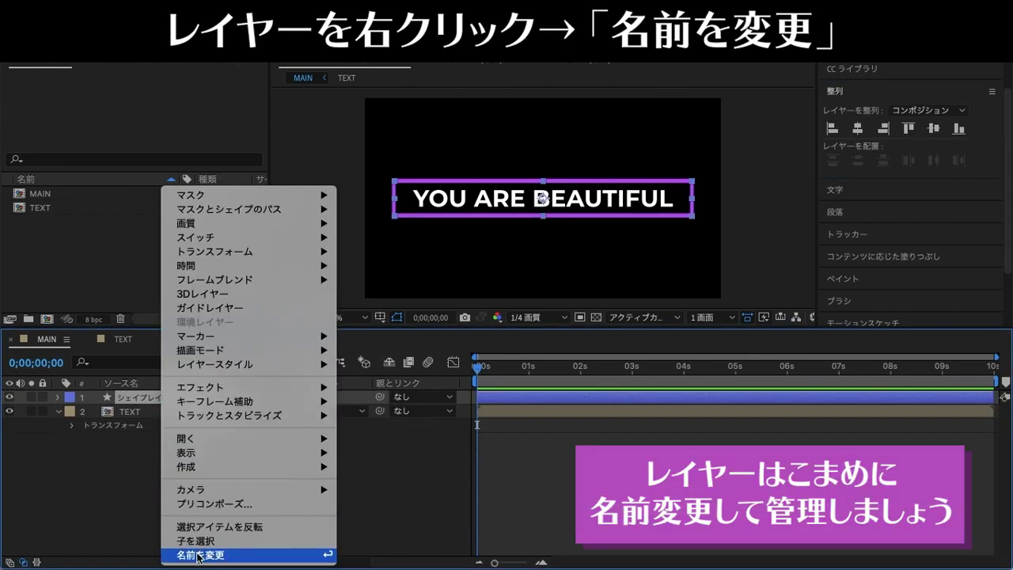
{"action": "key", "text": "BackSpace"}
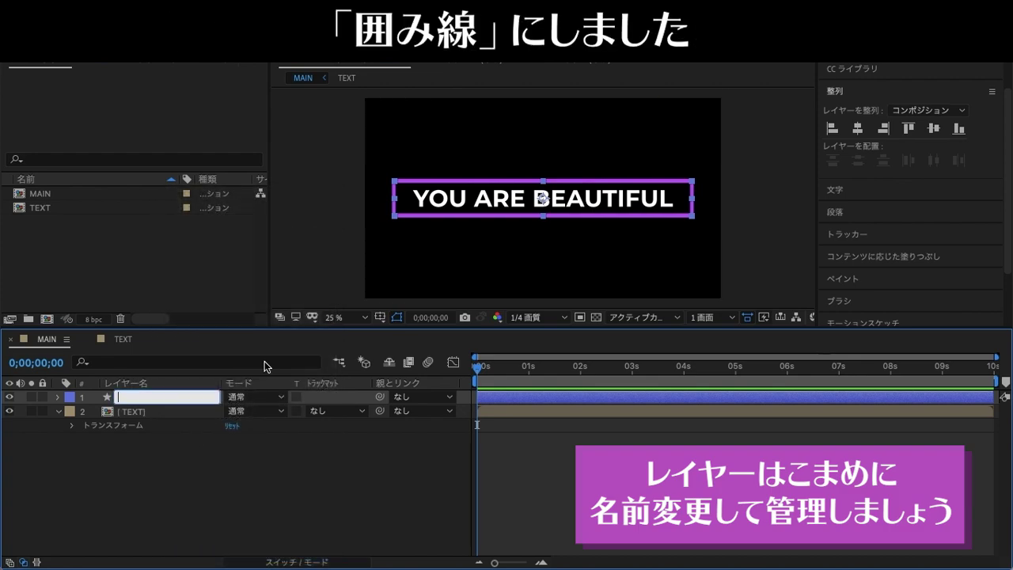
{"action": "type", "text": "かこみ"}
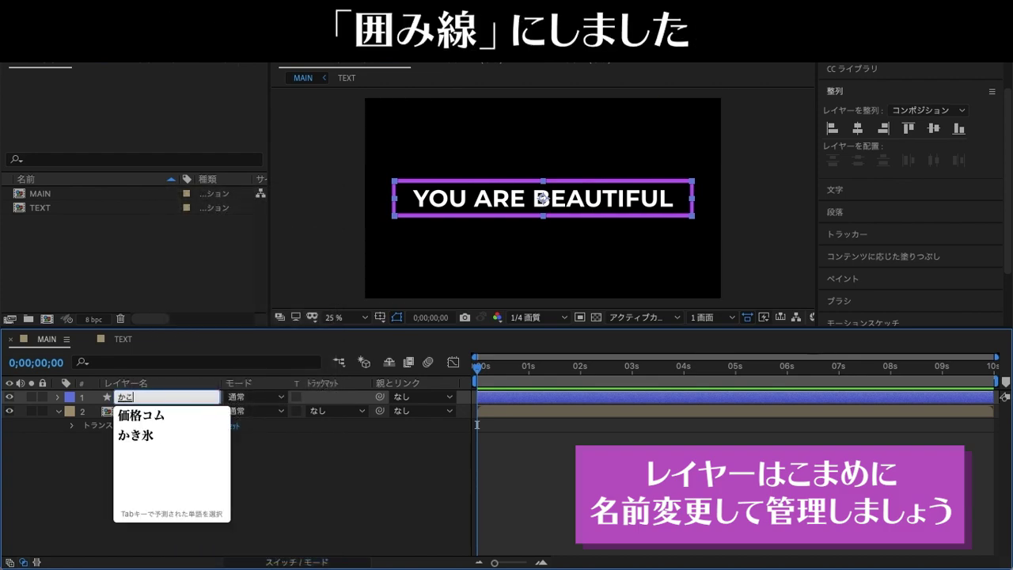
{"action": "key", "text": "space"}
{"action": "type", "text": "せん"}
{"action": "key", "text": "space"}
{"action": "key", "text": "Return"}
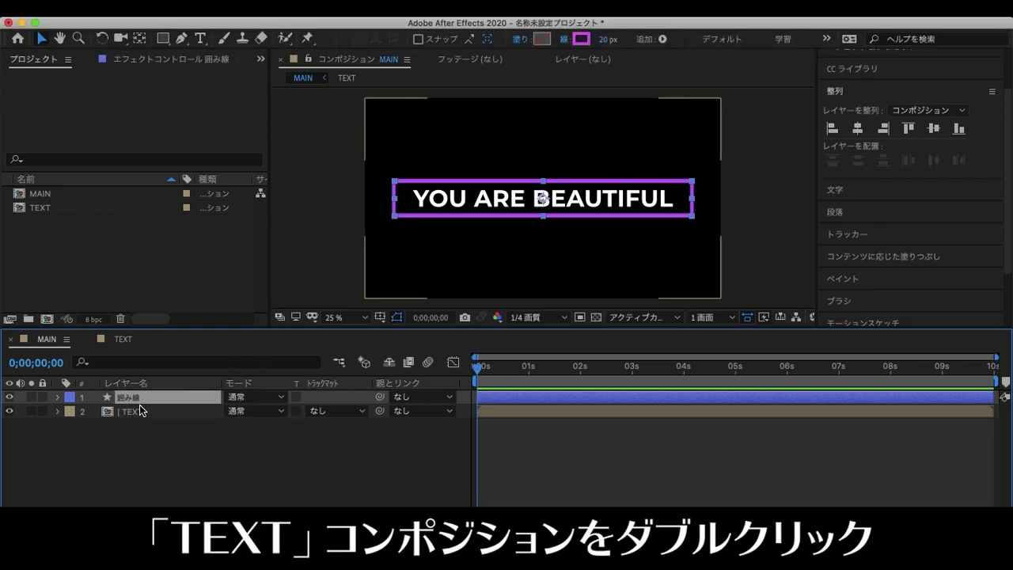
- Open the TEXT composition and set the "YOU ARE BEAUTIFUL" layer's vertical scale to 110%
{"action": "double_click", "coordinate": [141, 410]}
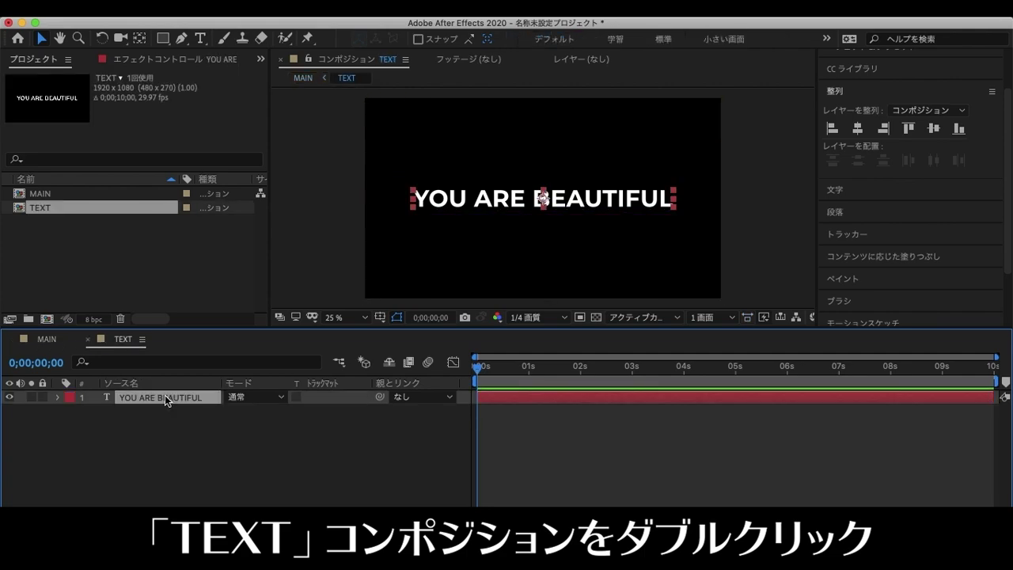
{"action": "key", "text": "s"}
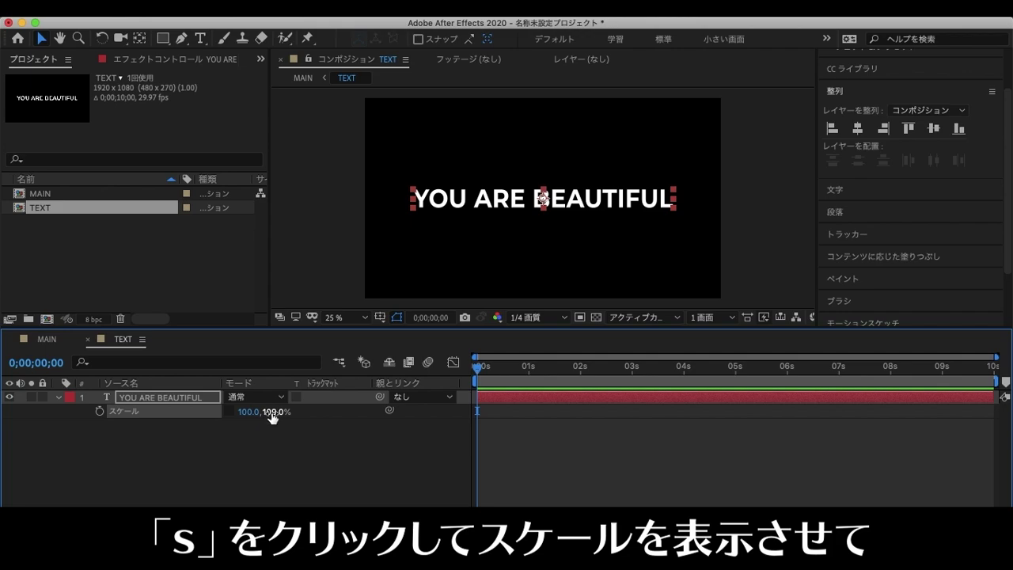
{"action": "left_click", "coordinate": [276, 412]}
{"action": "type", "text": "110"}
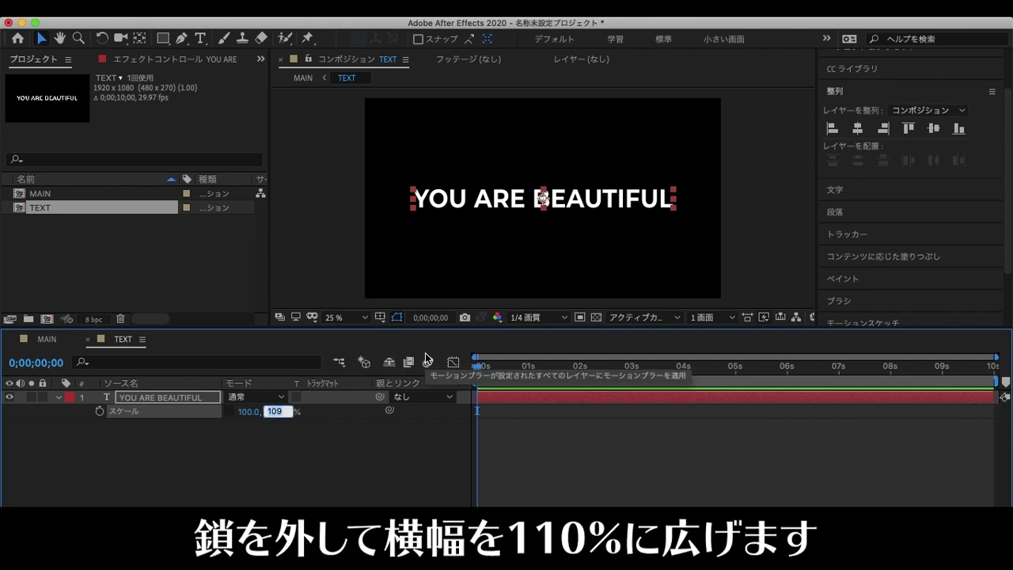
{"action": "key", "text": "Return"}
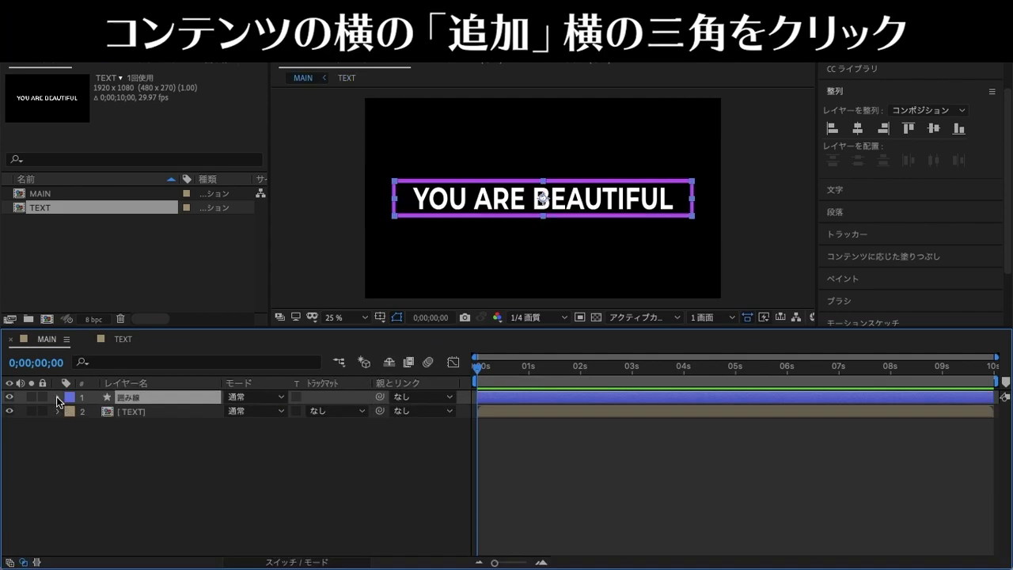
- Add Trim Paths to the contents of the 囲み線 layer in the MAIN composition
{"action": "left_click", "coordinate": [58, 397]}
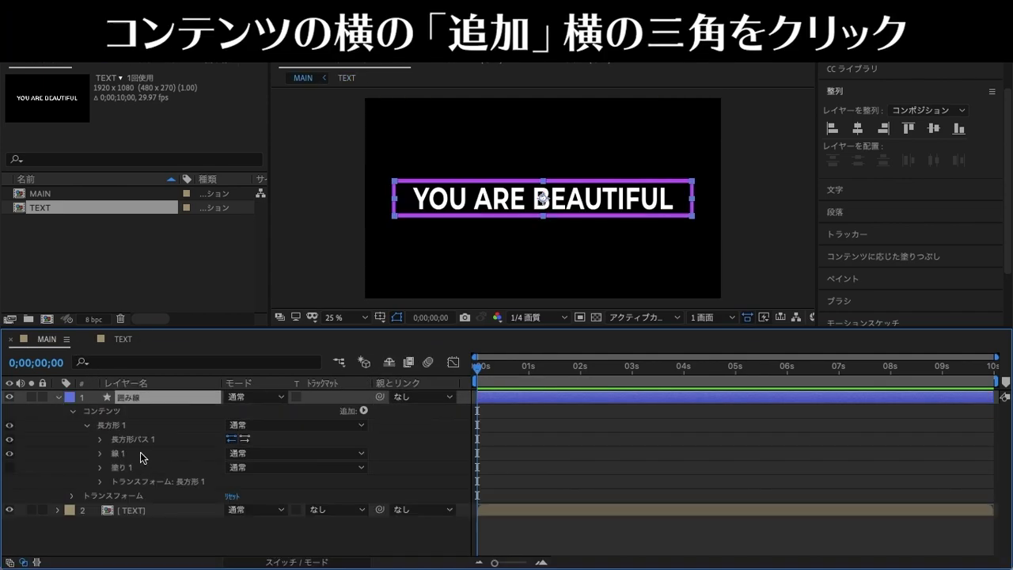
{"action": "left_click", "coordinate": [363, 409]}
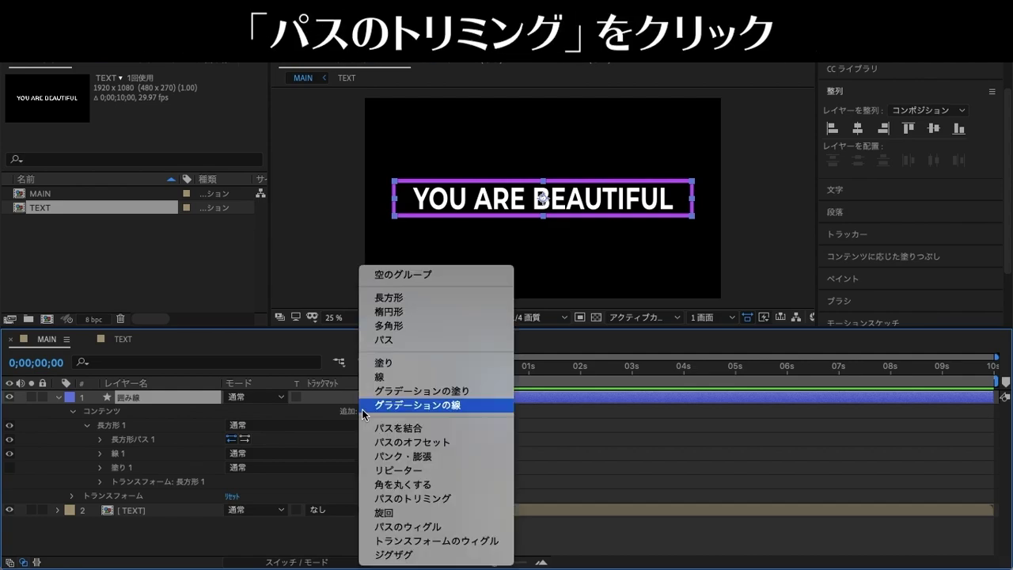
{"action": "left_click", "coordinate": [386, 500]}
- Keyframe the Trim Paths End from 0% at 0;00;00;00 to 100% at 0;00;01;15 and play it back
{"action": "left_click", "coordinate": [160, 497]}
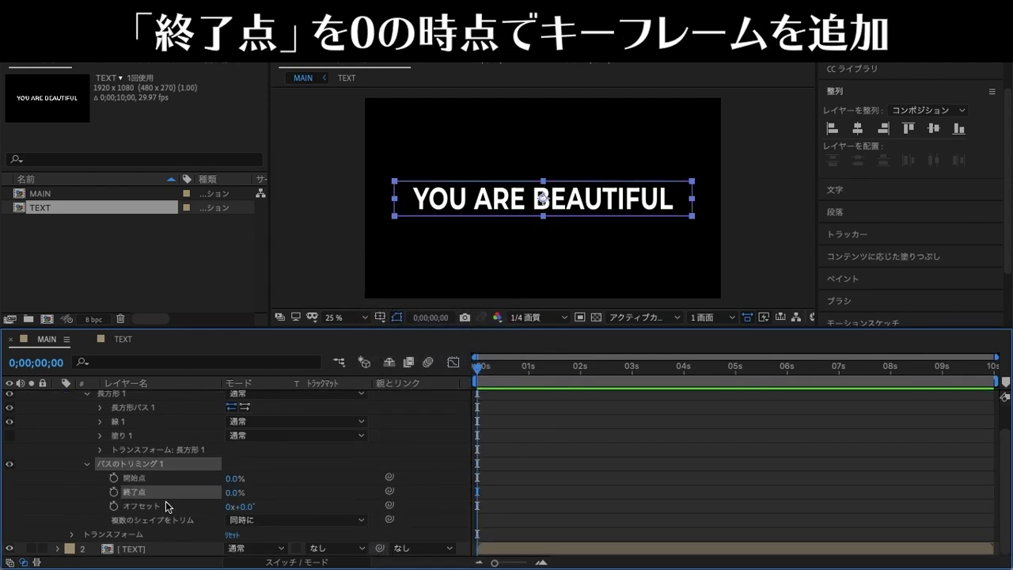
{"action": "left_click", "coordinate": [114, 491]}
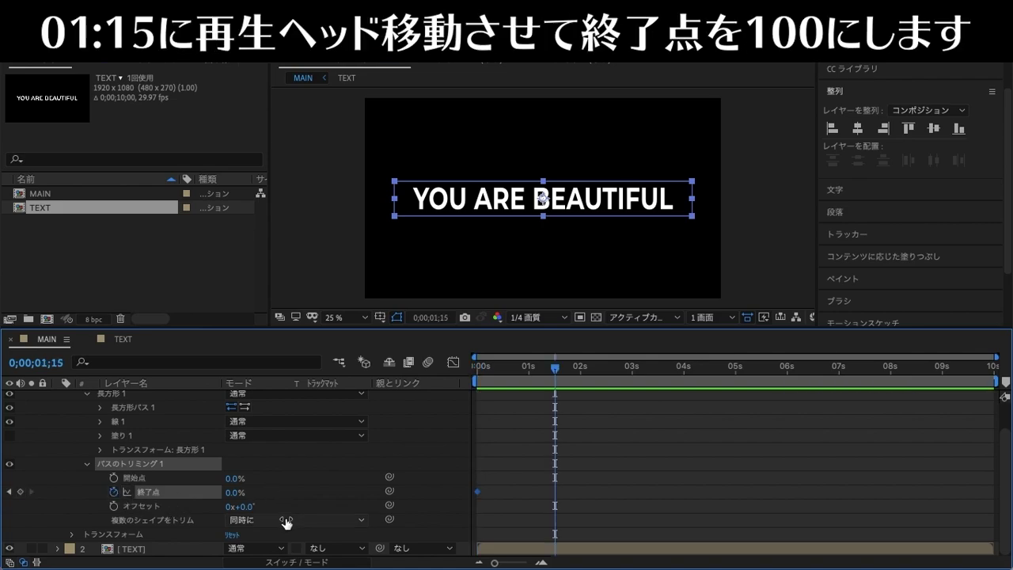
{"action": "left_click", "coordinate": [234, 492]}
{"action": "left_click_drag", "start_coordinate": [234, 492], "coordinate": [420, 485]}
{"action": "left_click_drag", "start_coordinate": [518, 371], "coordinate": [439, 377]}
{"action": "key", "text": "space"}
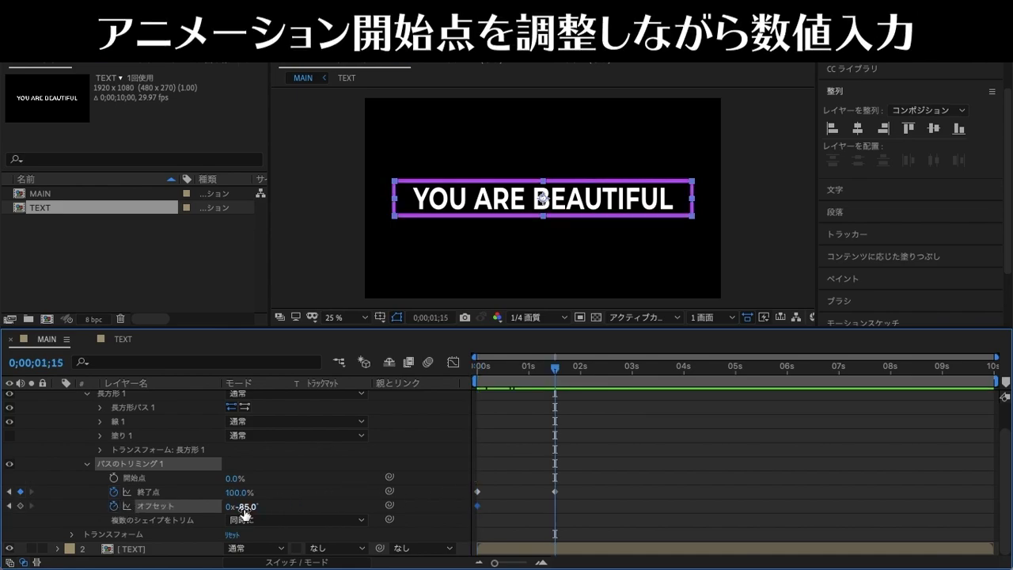
- Keyframe the Trim Paths Offset to 0° at 0;00;01;15 and preview the frame animation from the start
{"action": "left_click_drag", "start_coordinate": [245, 514], "coordinate": [248, 511]}
{"action": "left_click", "coordinate": [247, 507]}
{"action": "type", "text": "0"}
{"action": "key", "text": "Return"}
{"action": "left_click_drag", "start_coordinate": [494, 367], "coordinate": [416, 385]}
{"action": "key", "text": "space"}
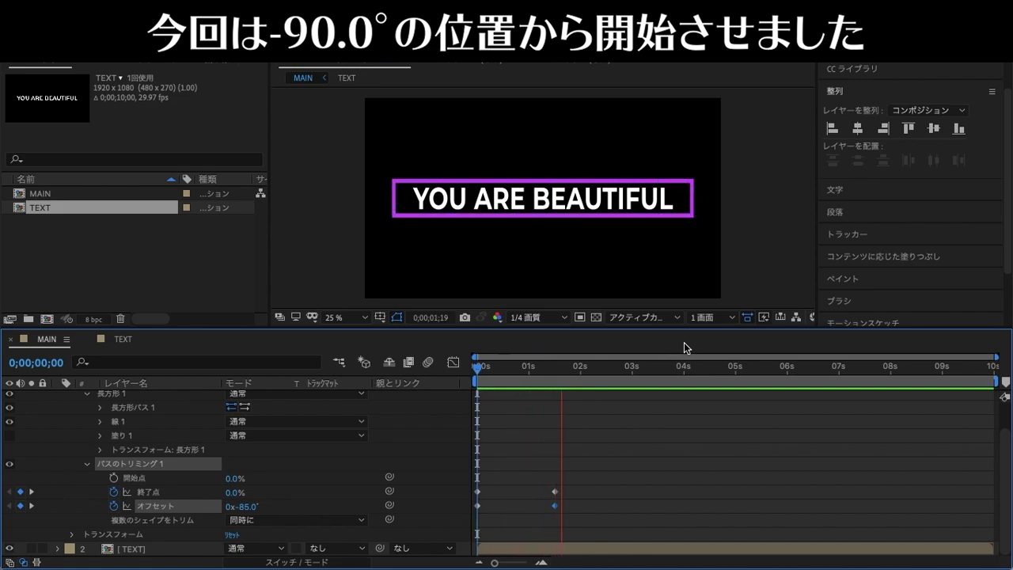
{"action": "key", "text": "space"}
- Apply Easy Ease to all End and Offset keyframes and reshape their speed graph into an early peak with a long ease-out
{"action": "left_click_drag", "start_coordinate": [576, 465], "coordinate": [472, 526]}
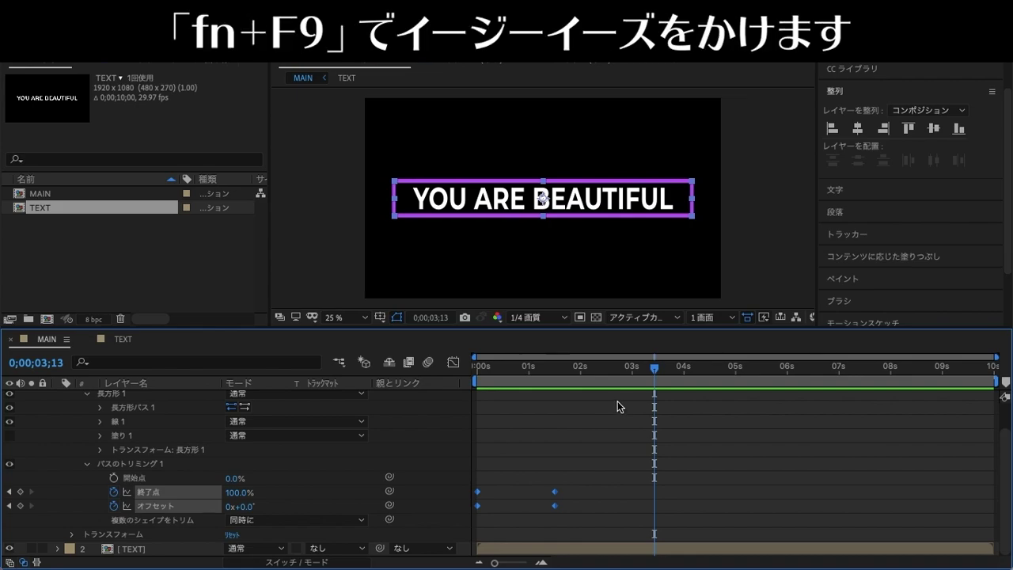
{"action": "key", "text": "F9"}
{"action": "left_click", "coordinate": [452, 364]}
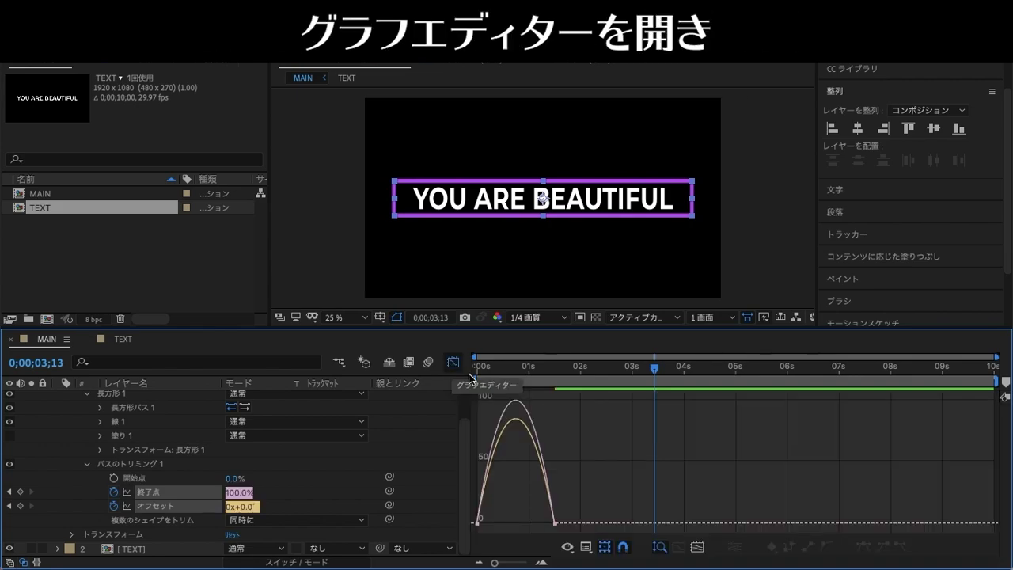
{"action": "left_click_drag", "start_coordinate": [571, 513], "coordinate": [516, 522]}
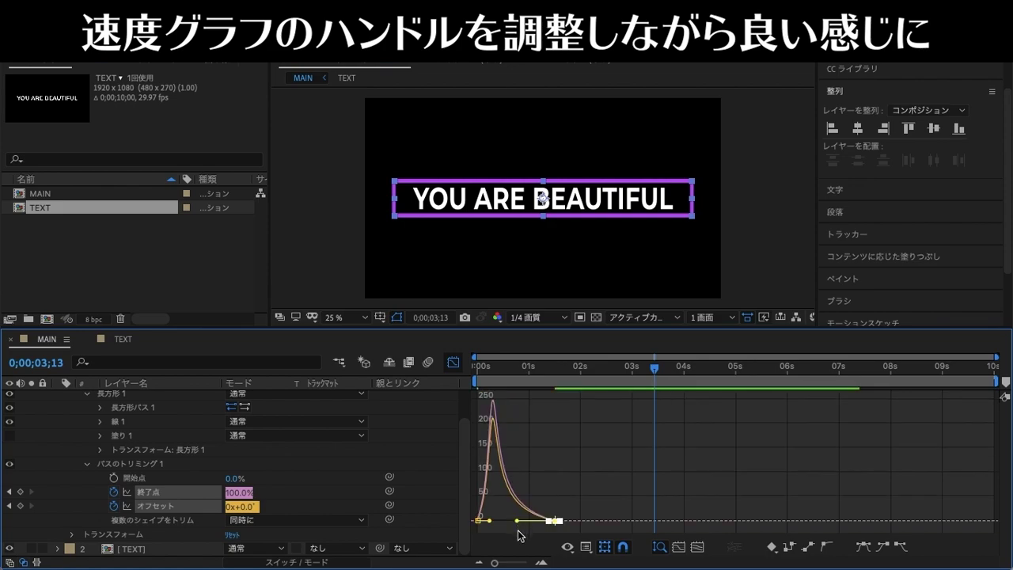
- Preview the eased frame animation from the start of the composition
{"action": "left_click", "coordinate": [472, 371]}
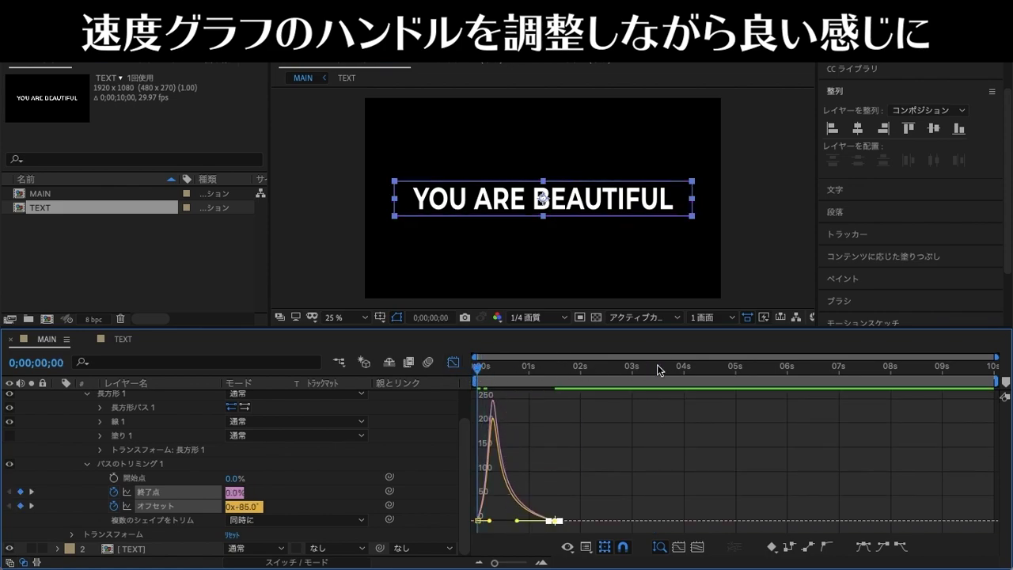
{"action": "key", "text": "space"}
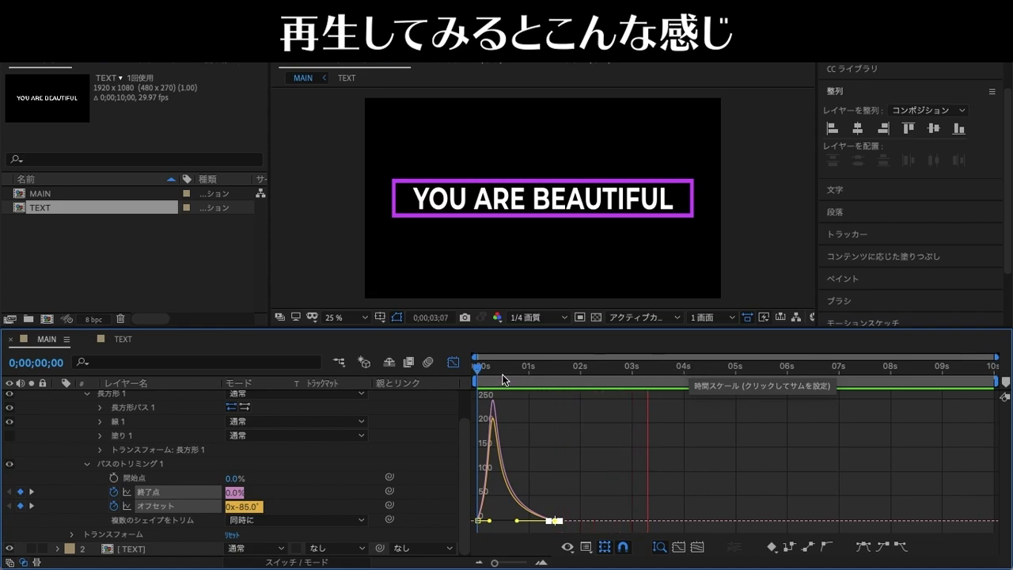
{"action": "key", "text": "space"}
{"action": "left_click", "coordinate": [473, 372]}
{"action": "key", "text": "space"}
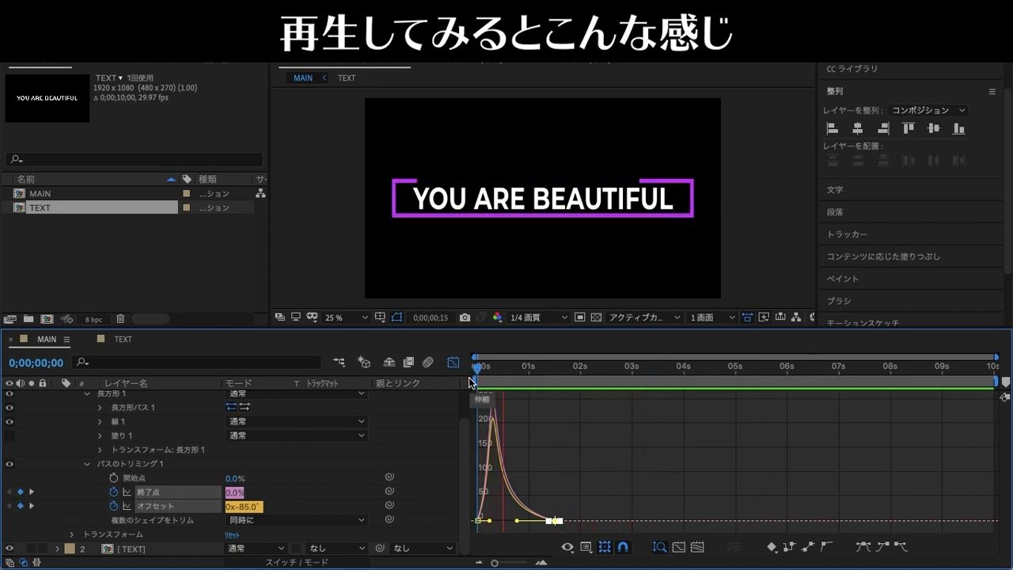
{"action": "key", "text": "space"}
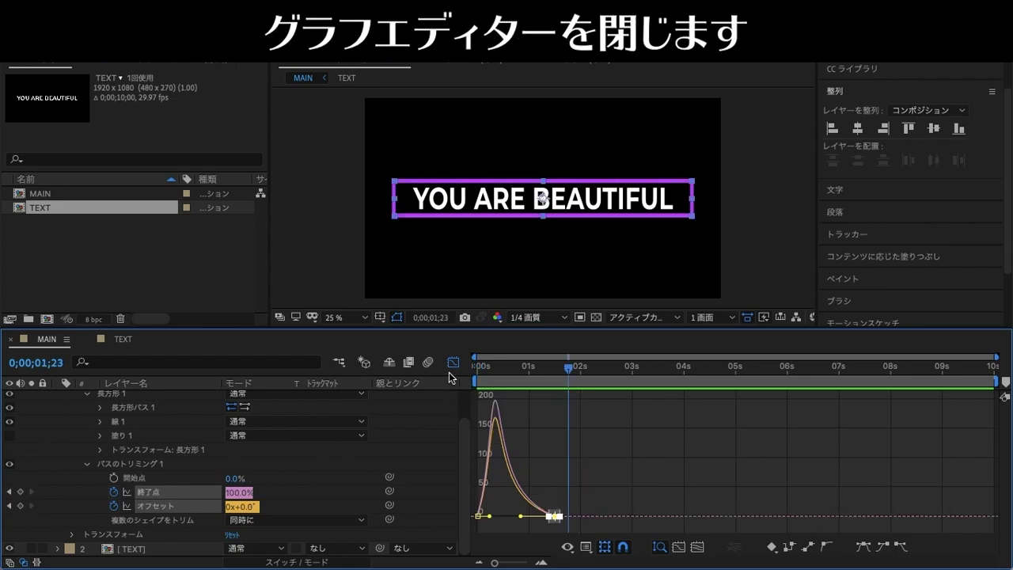
- Close the Graph Editor, move the final End and Offset keyframes to 0;00;02;00 and preview the result
{"action": "left_click", "coordinate": [453, 364]}
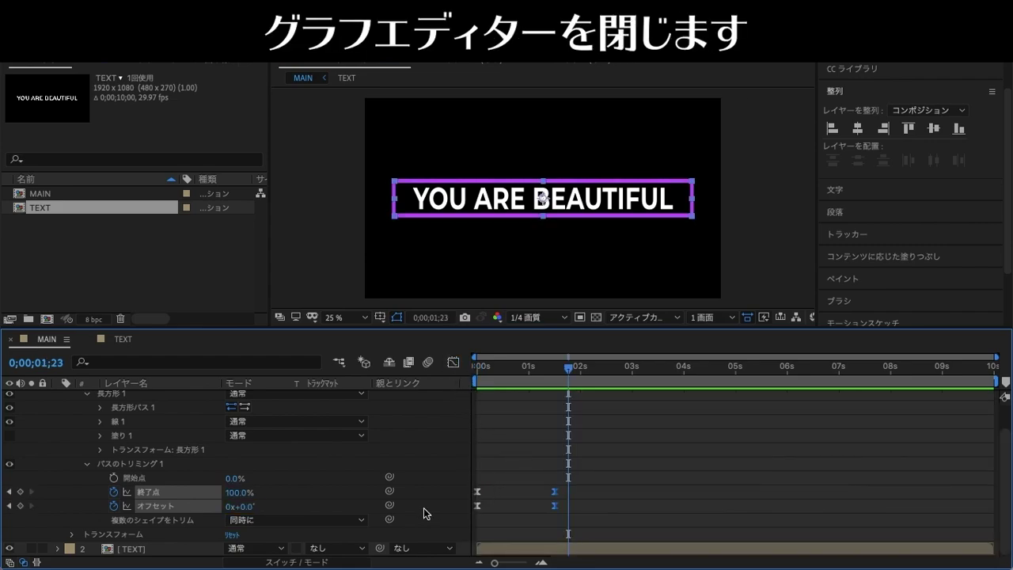
{"action": "left_click", "coordinate": [580, 366]}
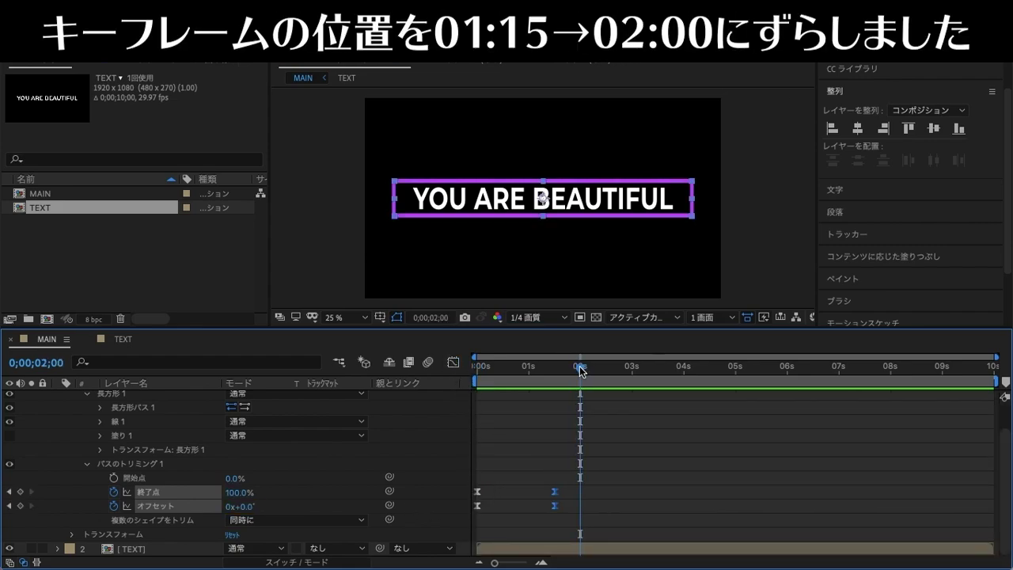
{"action": "left_click_drag", "start_coordinate": [554, 497], "coordinate": [580, 500]}
{"action": "left_click_drag", "start_coordinate": [522, 375], "coordinate": [426, 377]}
{"action": "left_click", "coordinate": [586, 405]}
{"action": "key", "text": "space"}
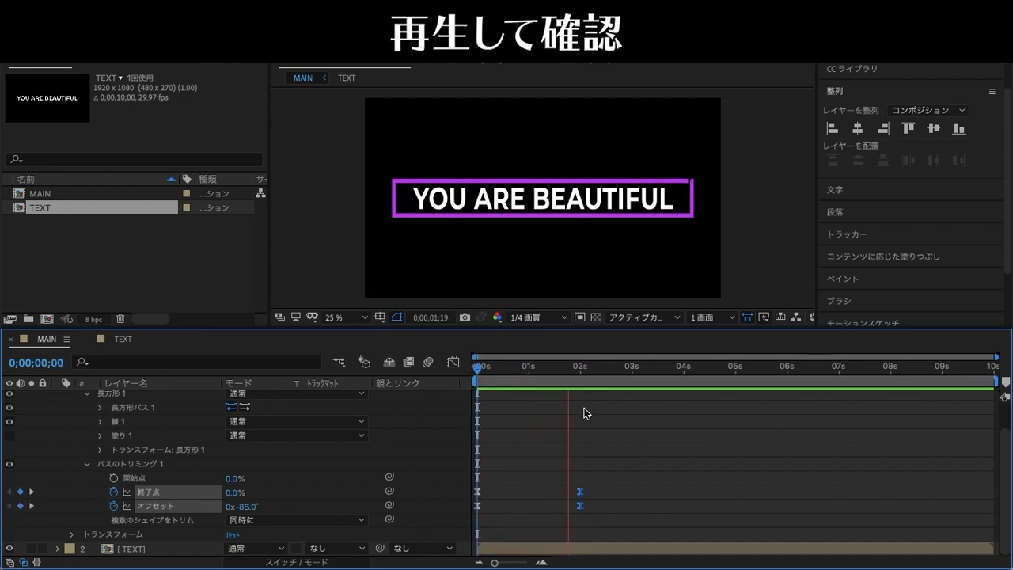
{"action": "key", "text": "space"}
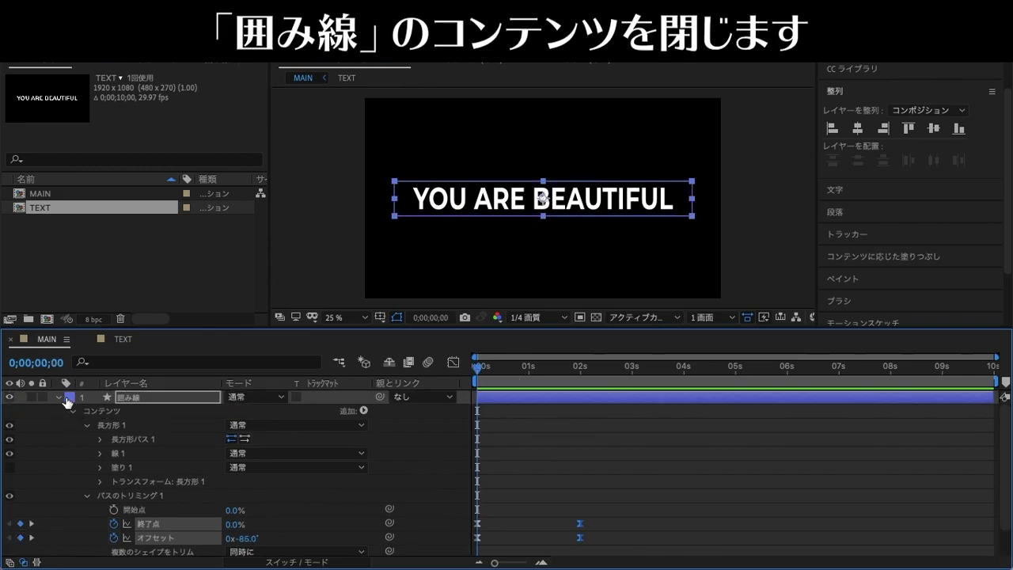
- Collapse the 囲み線 contents and show only its keyframed properties along with the TEXT layer's Position
{"action": "left_click", "coordinate": [60, 397]}
{"action": "key", "text": "ctrl+Down"}
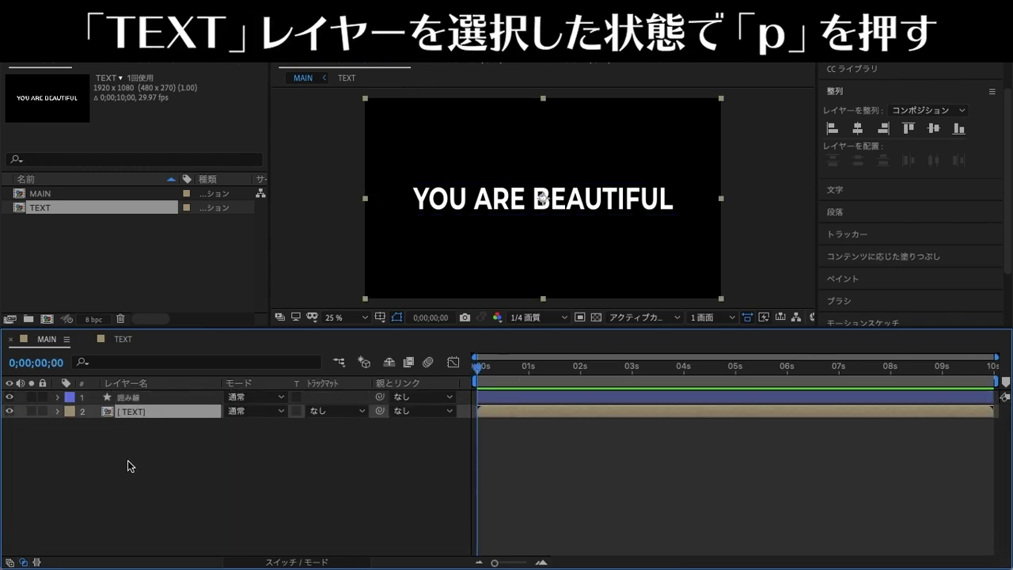
{"action": "key", "text": "p"}
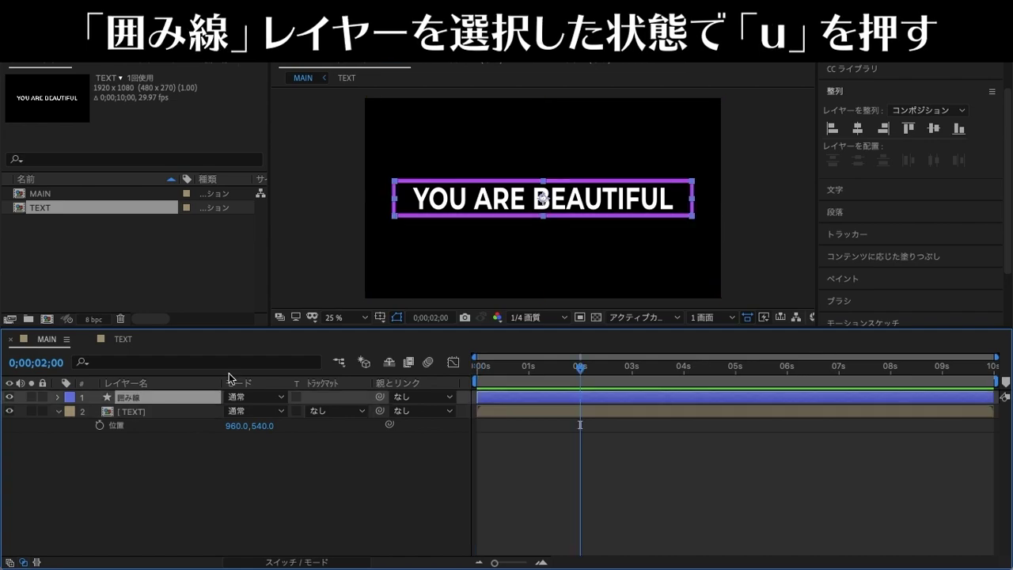
{"action": "key", "text": "u"}
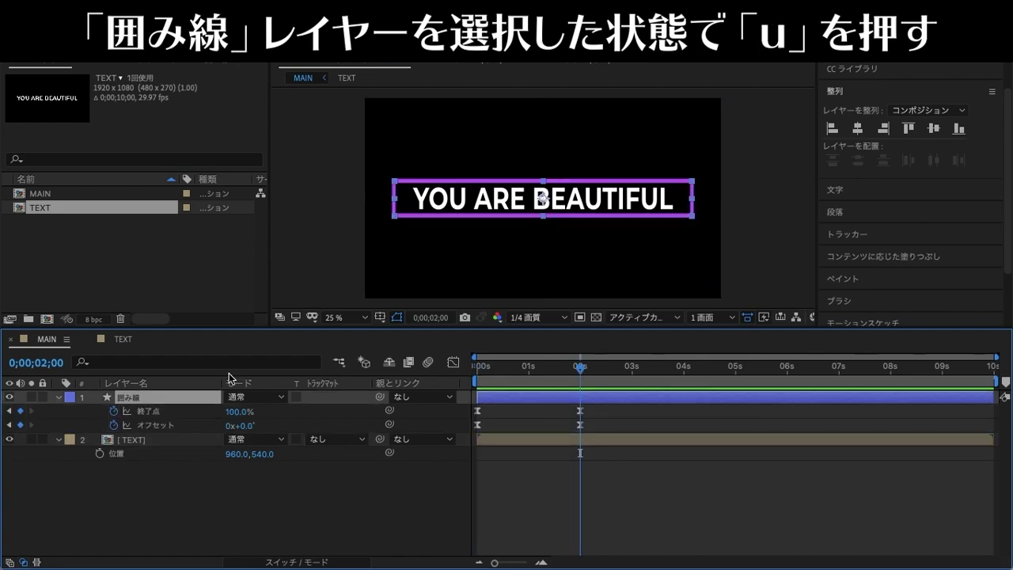
- Keyframe the TEXT layer's Position at 960, 540 at 0;00;02;00 and 960, 715 at 0;00;01;00, and preview the rise
{"action": "left_click", "coordinate": [157, 440]}
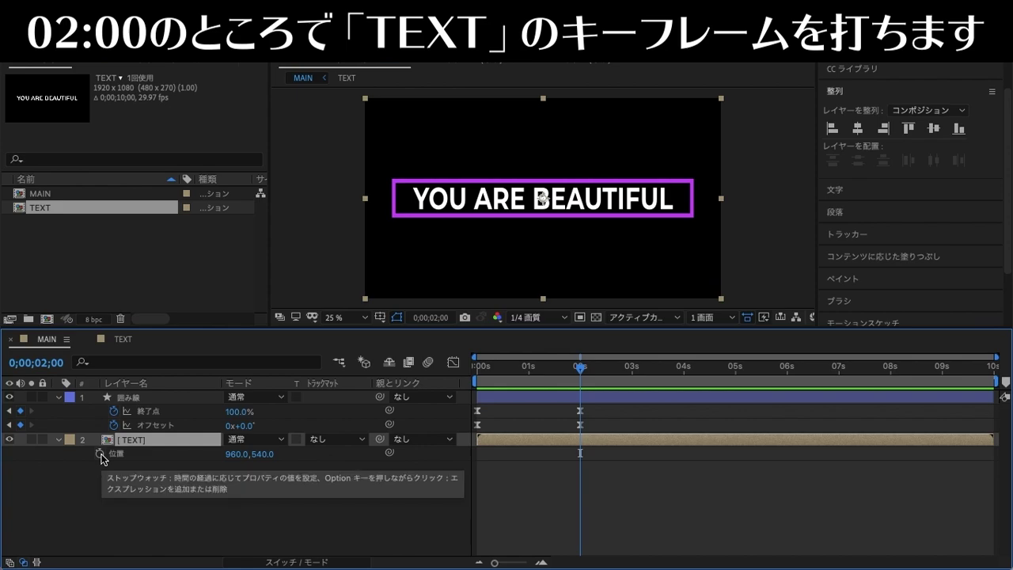
{"action": "left_click", "coordinate": [99, 454]}
{"action": "left_click_drag", "start_coordinate": [544, 369], "coordinate": [529, 393]}
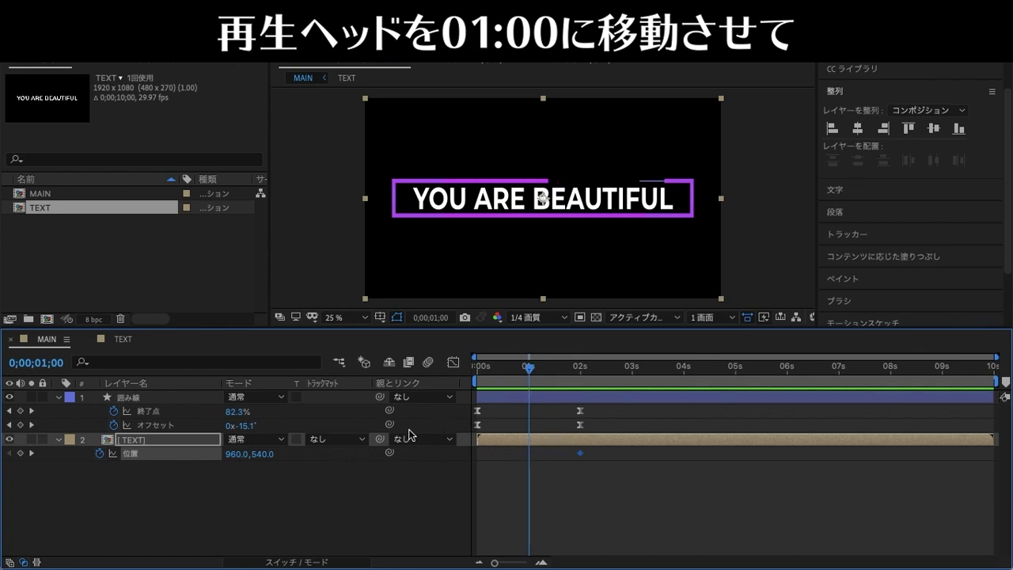
{"action": "left_click_drag", "start_coordinate": [261, 453], "coordinate": [390, 452]}
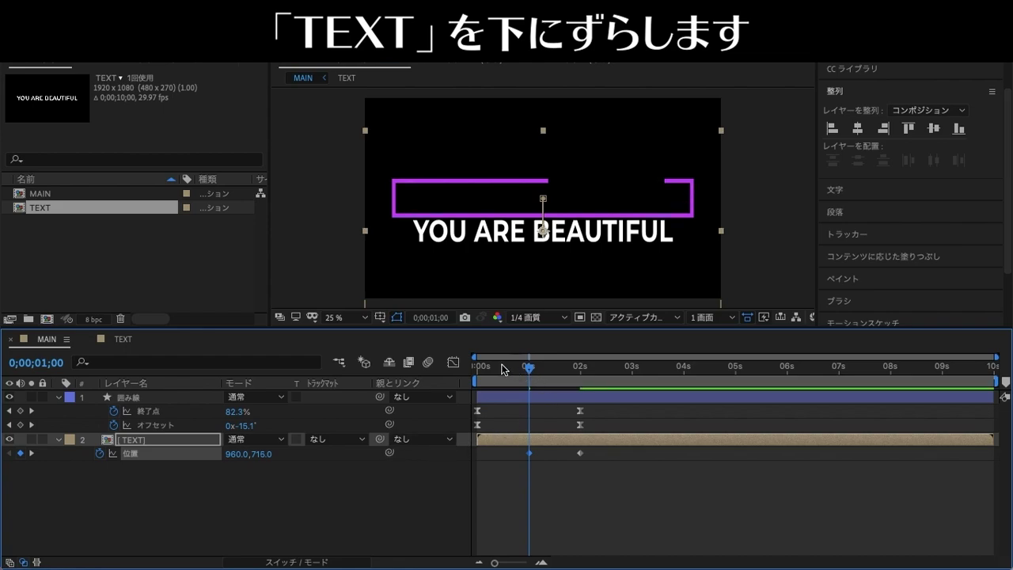
{"action": "key", "text": "Home"}
{"action": "key", "text": "space"}
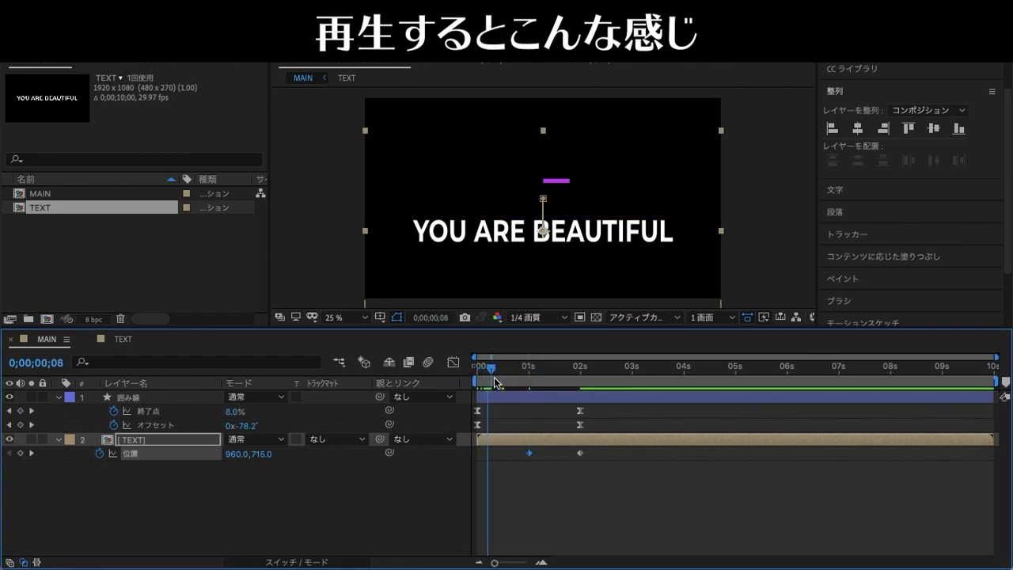
{"action": "left_click_drag", "start_coordinate": [556, 378], "coordinate": [594, 377]}
- Apply Easy Ease to both TEXT Position keyframes and pull the ending speed handle toward the start for a fast rise that slows down
{"action": "left_click_drag", "start_coordinate": [524, 452], "coordinate": [590, 464]}
{"action": "key", "text": "F9"}
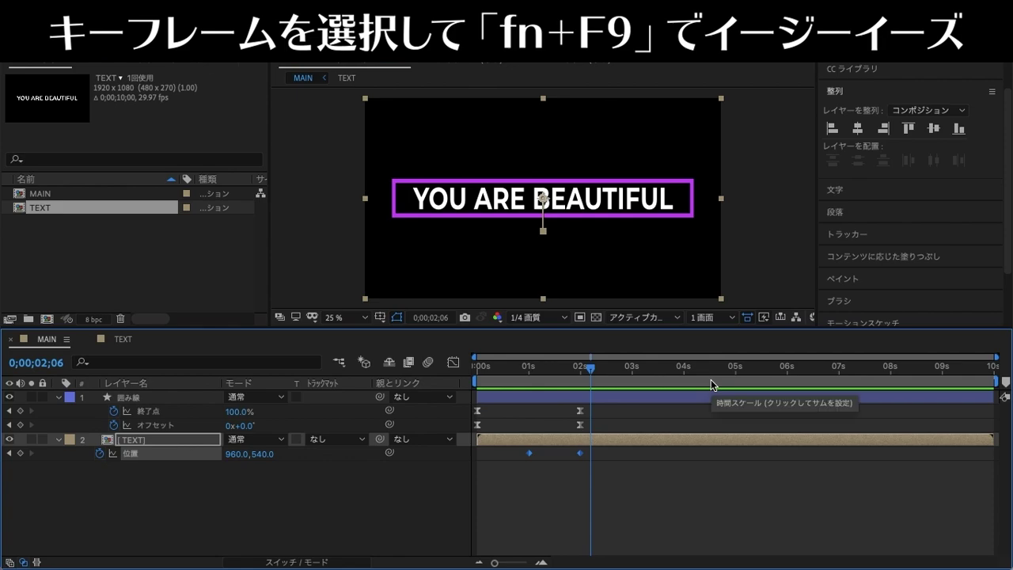
{"action": "key", "text": "F9"}
{"action": "left_click", "coordinate": [452, 361]}
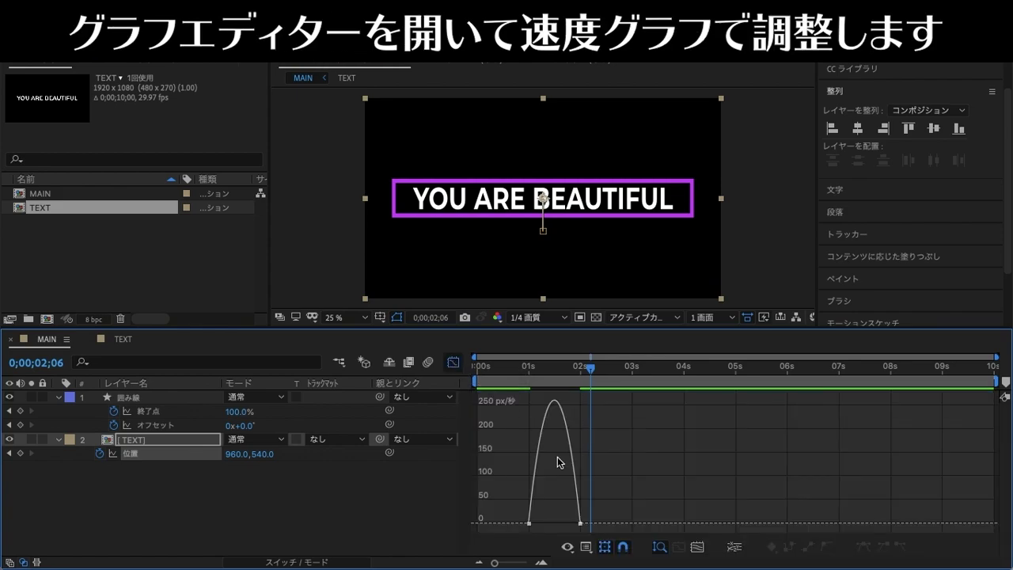
{"action": "left_click", "coordinate": [581, 523]}
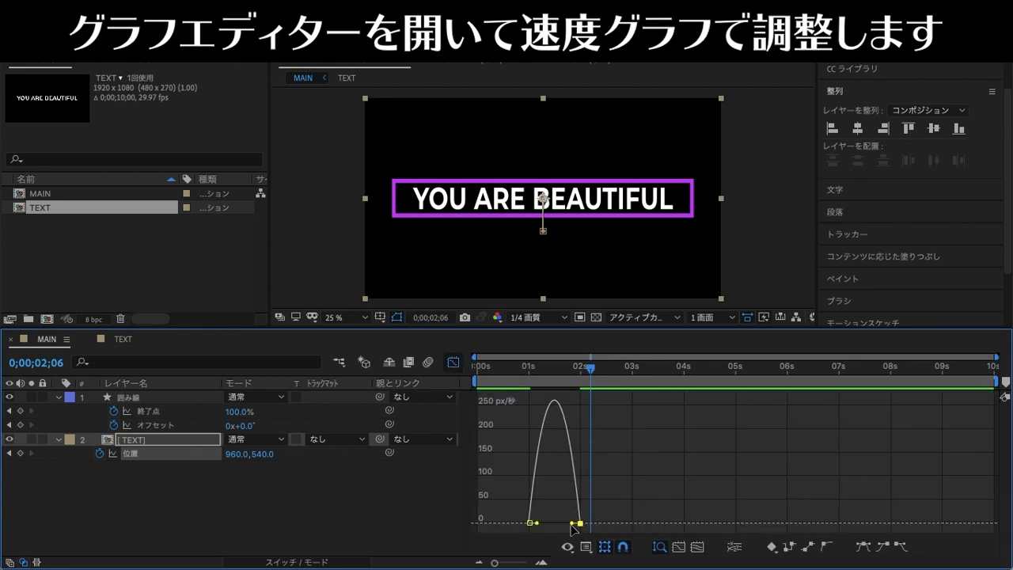
{"action": "left_click_drag", "start_coordinate": [571, 523], "coordinate": [558, 523]}
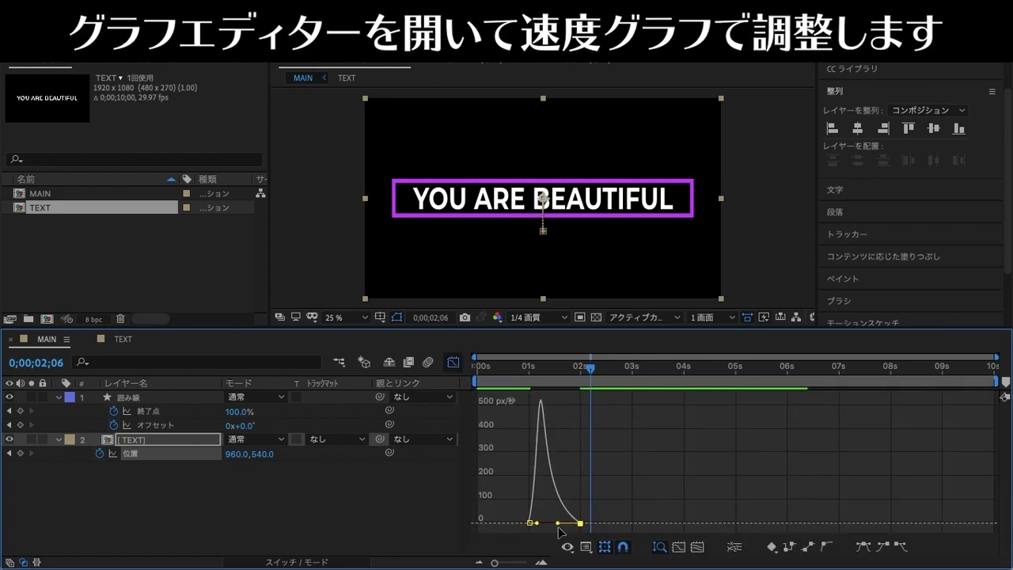
- Preview the eased text rise from the start of the composition and close the Graph Editor
{"action": "left_click_drag", "start_coordinate": [510, 375], "coordinate": [451, 379]}
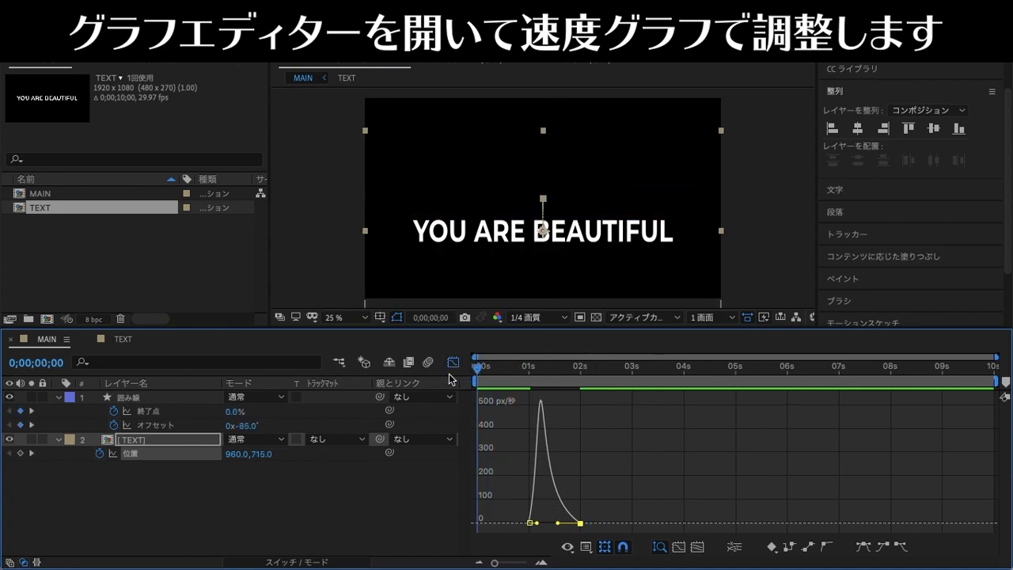
{"action": "key", "text": "space"}
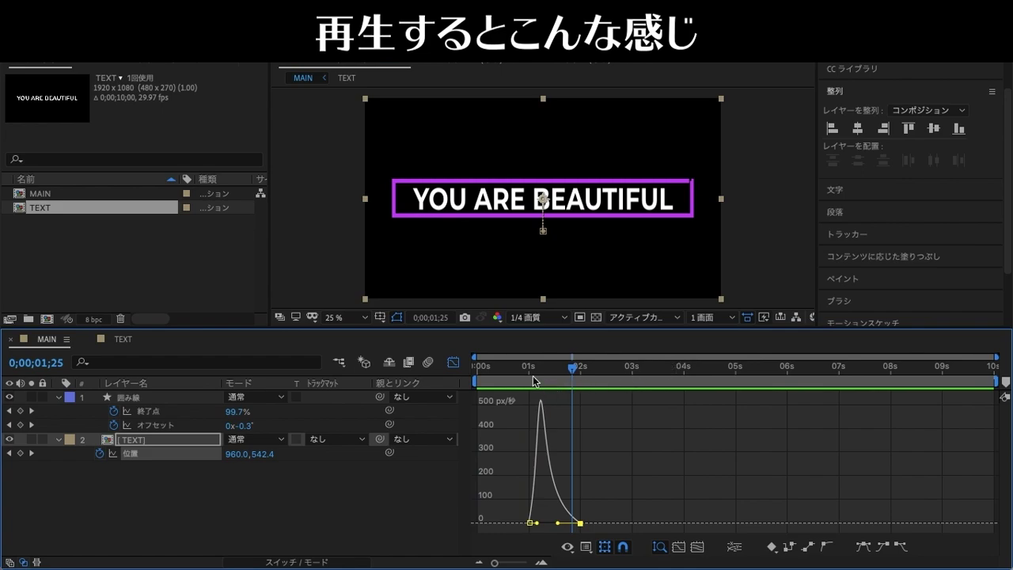
{"action": "key", "text": "space"}
{"action": "key", "text": "space"}
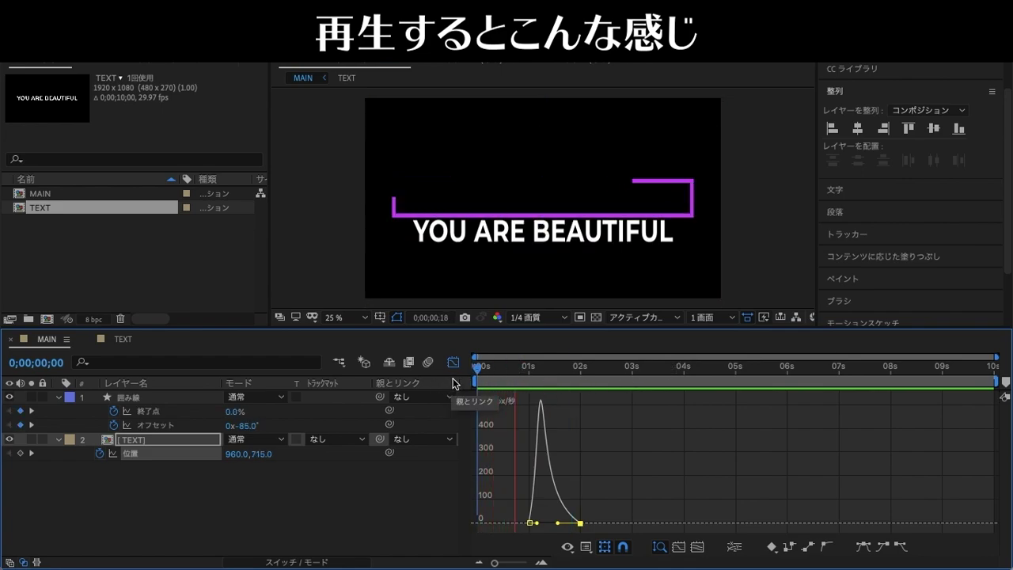
{"action": "key", "text": "space"}
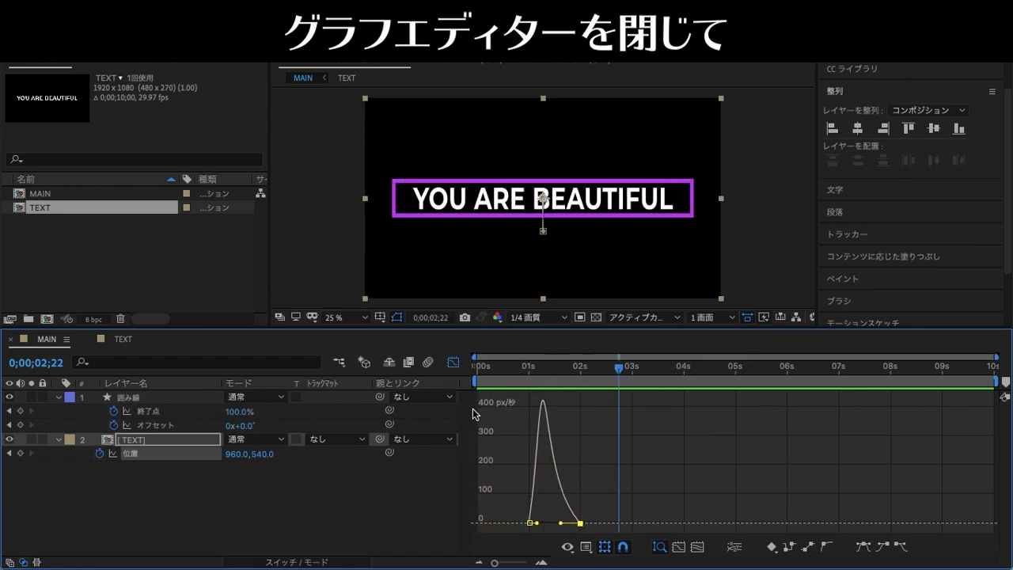
{"action": "left_click", "coordinate": [454, 362]}
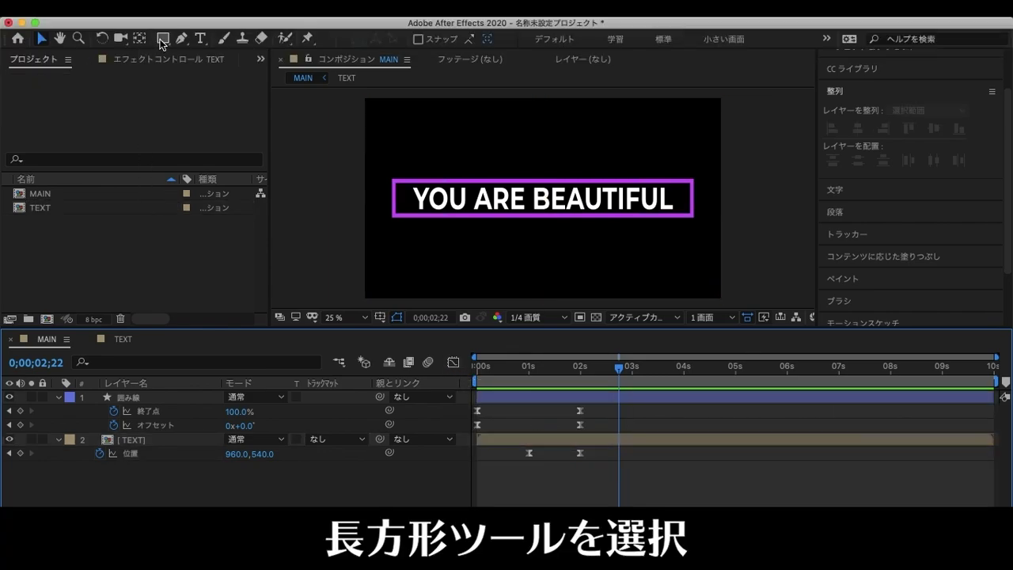
- Draw a rectangle on a new shape layer over the framed title, with an 8E8E8E grey fill and no stroke
{"action": "left_click", "coordinate": [161, 39]}
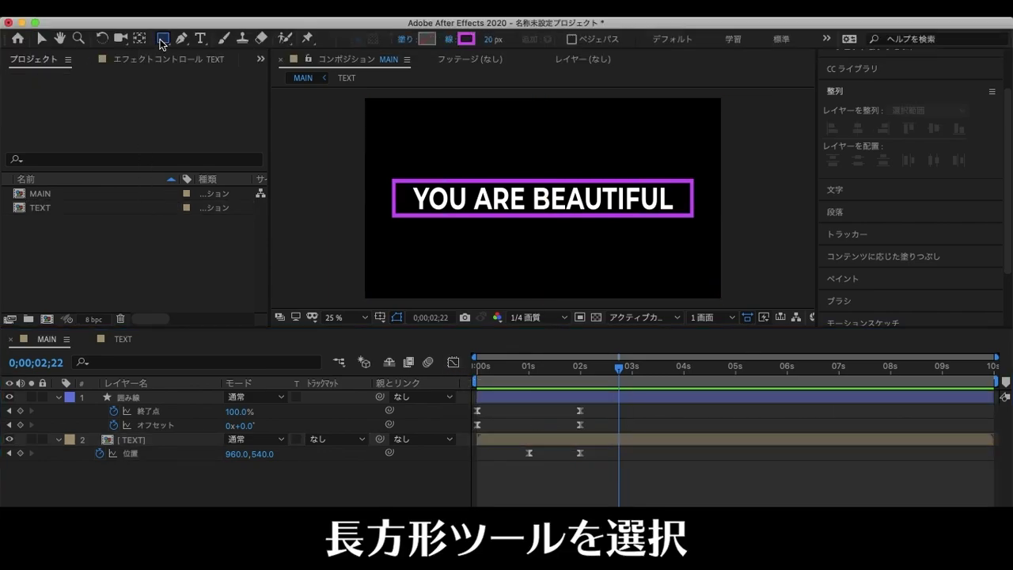
{"action": "left_click", "coordinate": [427, 39]}
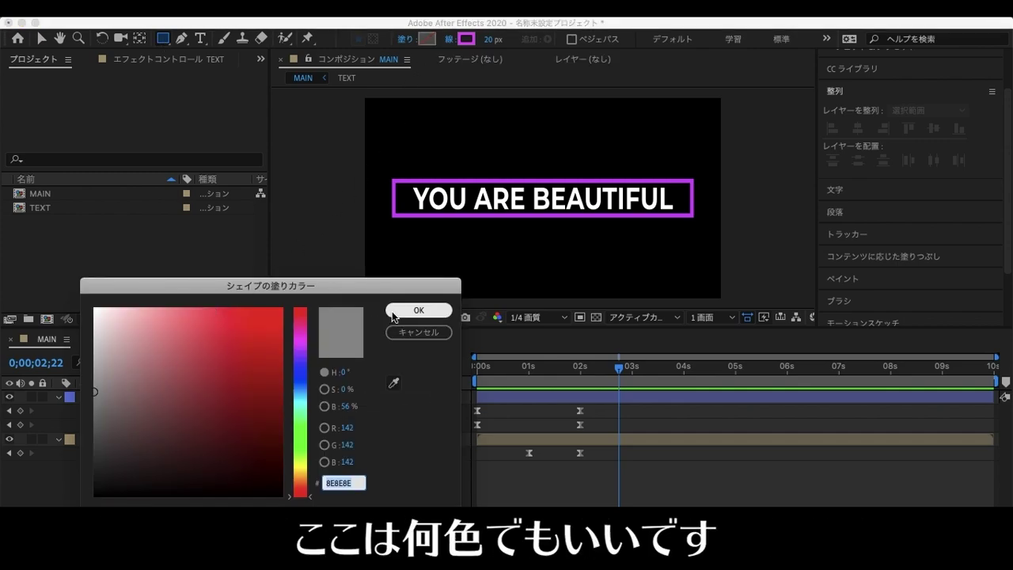
{"action": "left_click", "coordinate": [419, 310]}
{"action": "left_click", "coordinate": [449, 40]}
{"action": "left_click", "coordinate": [432, 255]}
{"action": "left_click", "coordinate": [541, 341]}
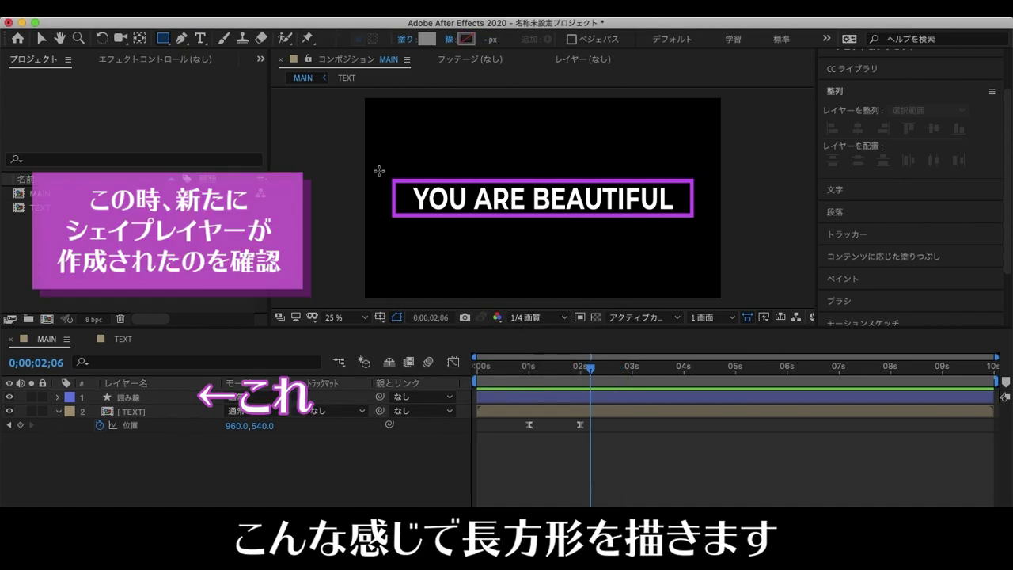
{"action": "left_click_drag", "start_coordinate": [379, 171], "coordinate": [704, 212]}
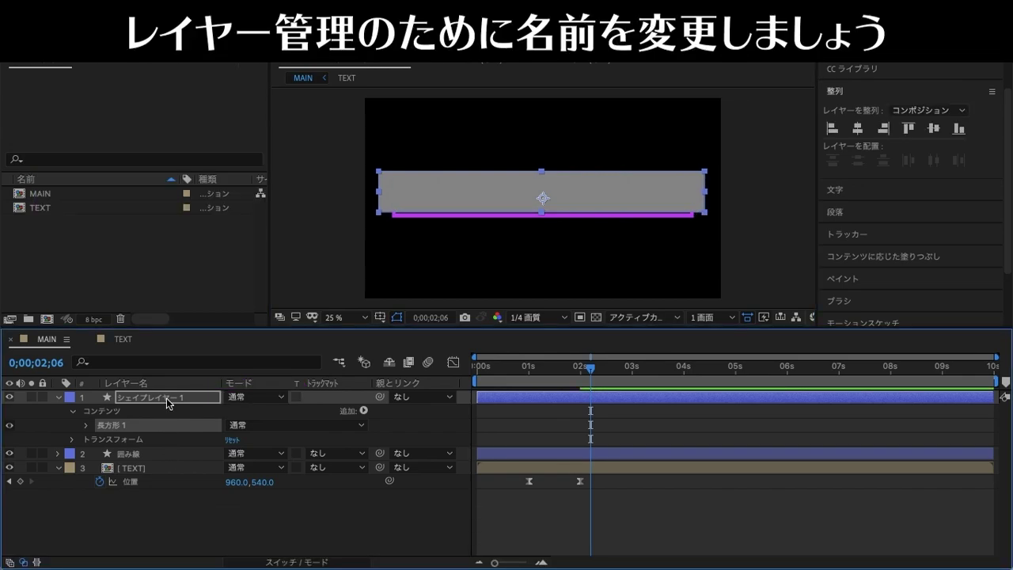
- Rename the new rectangle's shape layer as マット1 and collapse its properties
{"action": "right_click", "coordinate": [167, 403]}
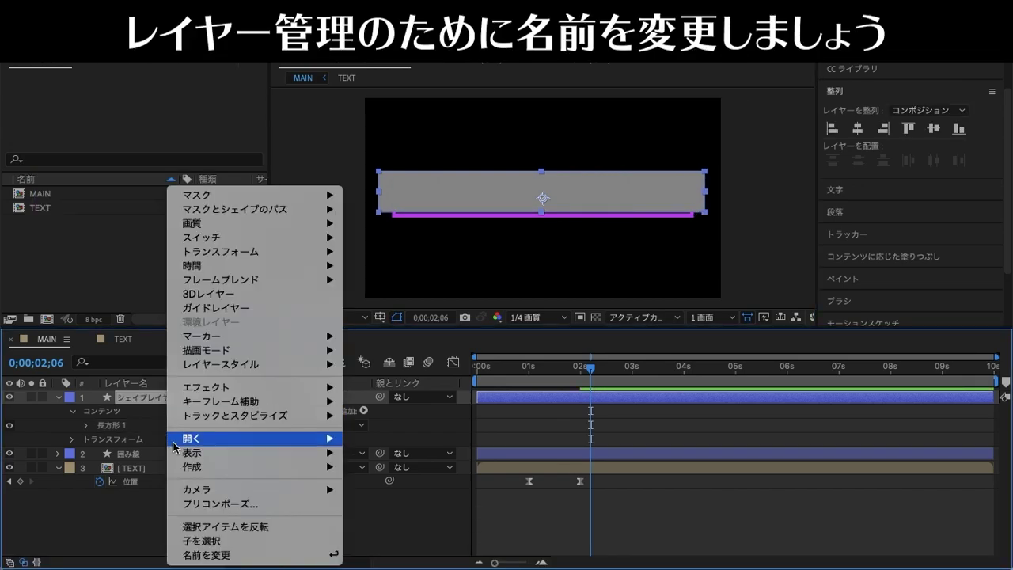
{"action": "left_click", "coordinate": [207, 554]}
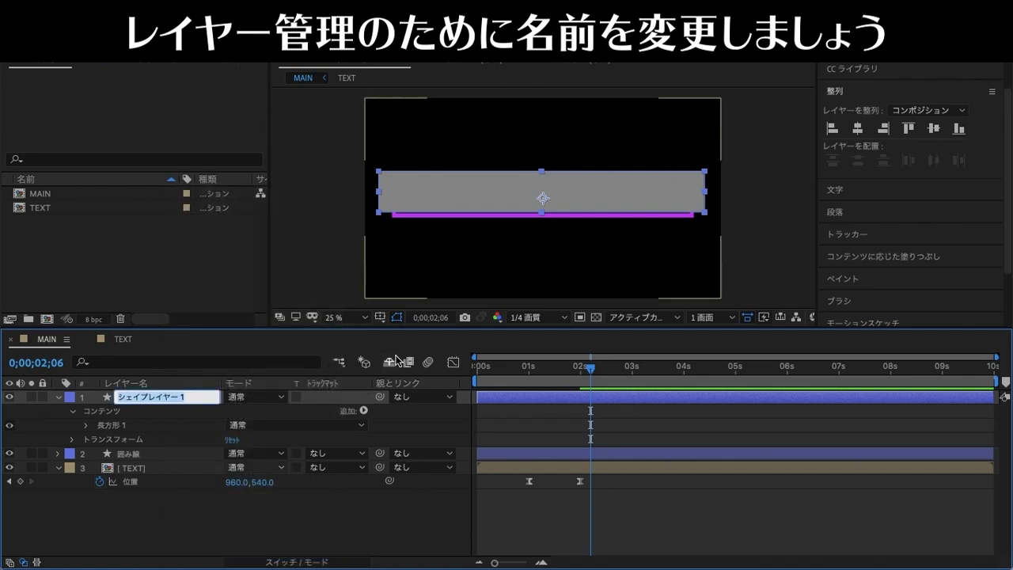
{"action": "type", "text": "まっと"}
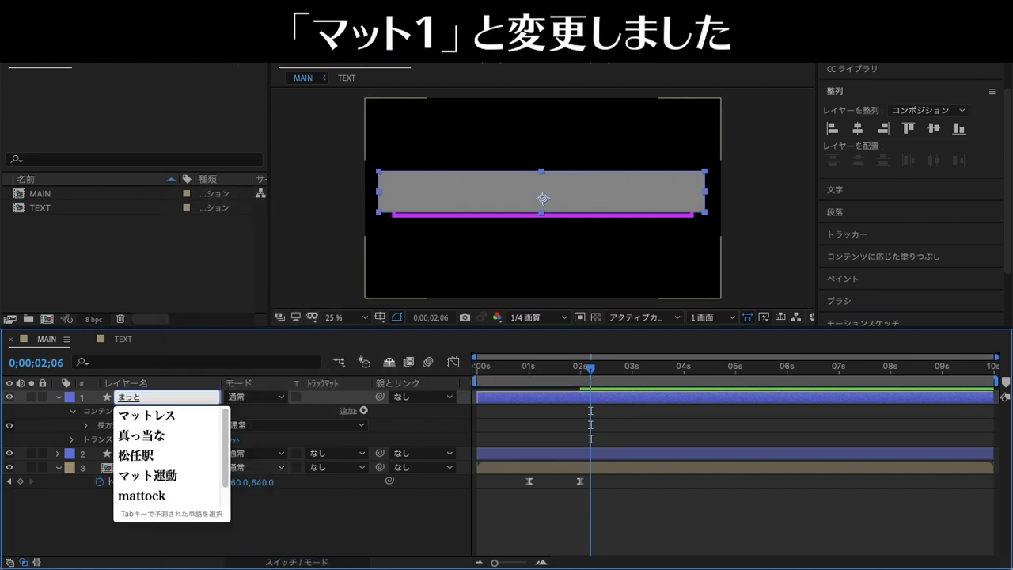
{"action": "key", "text": "space"}
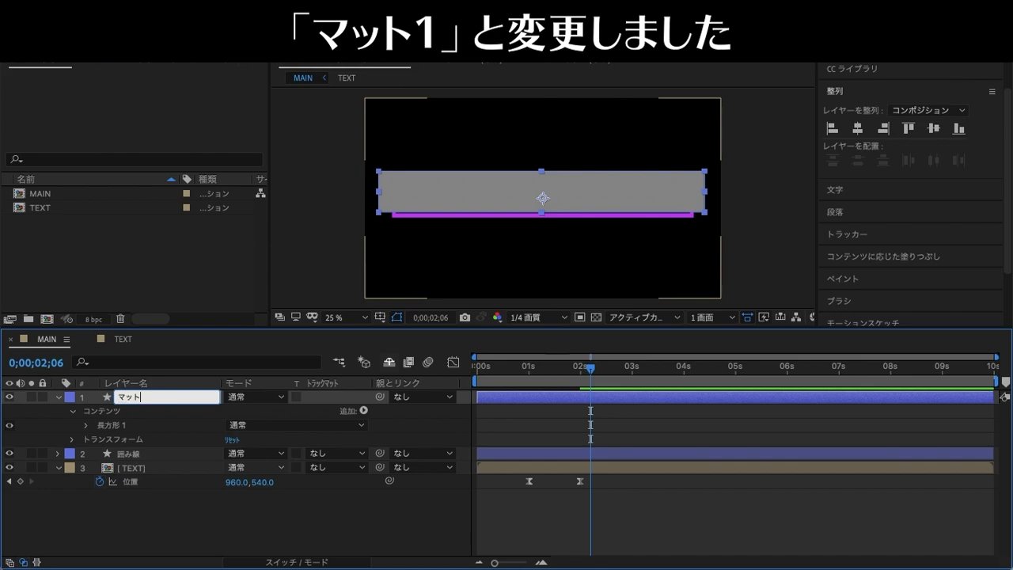
{"action": "key", "text": "Return"}
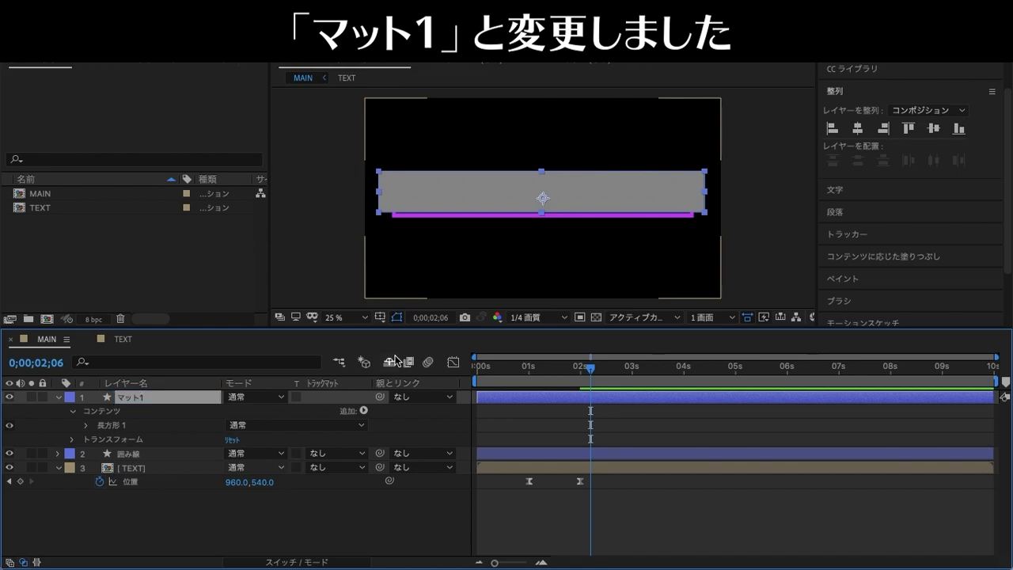
{"action": "left_click", "coordinate": [59, 397]}
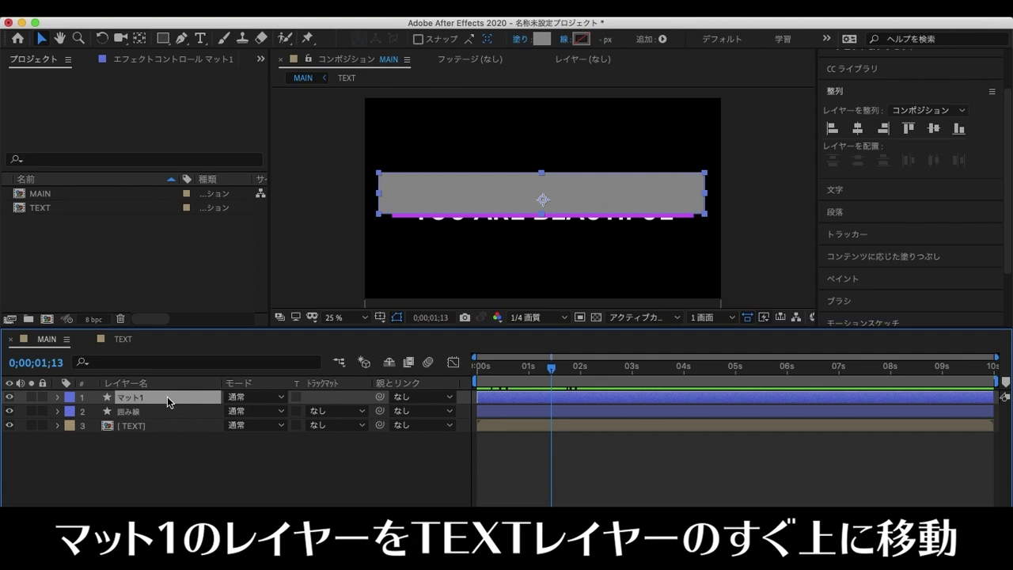
- Place the マット1 layer directly above TEXT and set TEXT's track matte to Alpha Matte using マット1
{"action": "left_click_drag", "start_coordinate": [167, 396], "coordinate": [160, 421]}
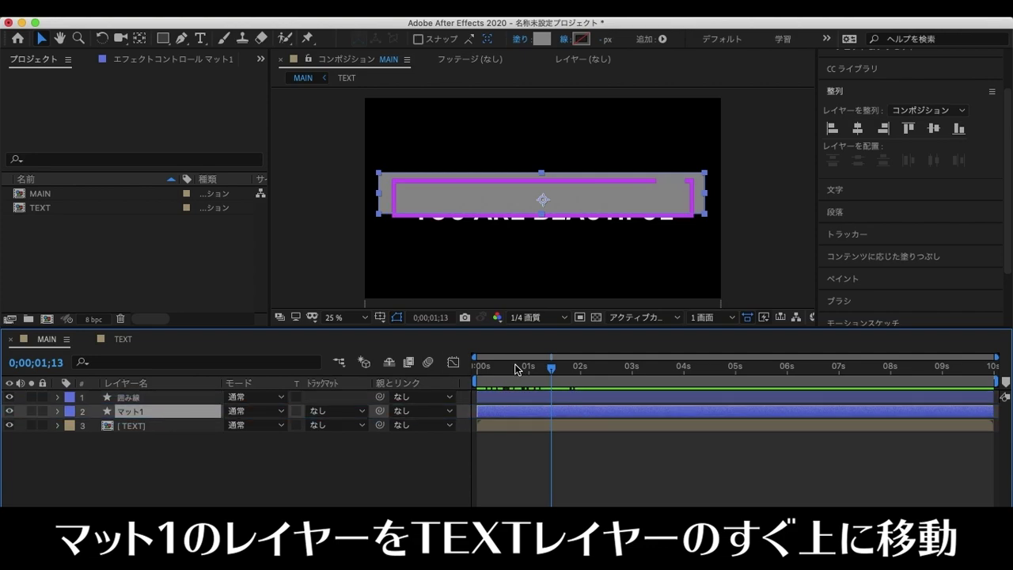
{"action": "mouse_move", "coordinate": [527, 367]}
{"action": "left_mouse_down"}
{"action": "mouse_move", "coordinate": [473, 372]}
{"action": "mouse_move", "coordinate": [572, 372]}
{"action": "mouse_move", "coordinate": [537, 373]}
{"action": "left_mouse_up"}
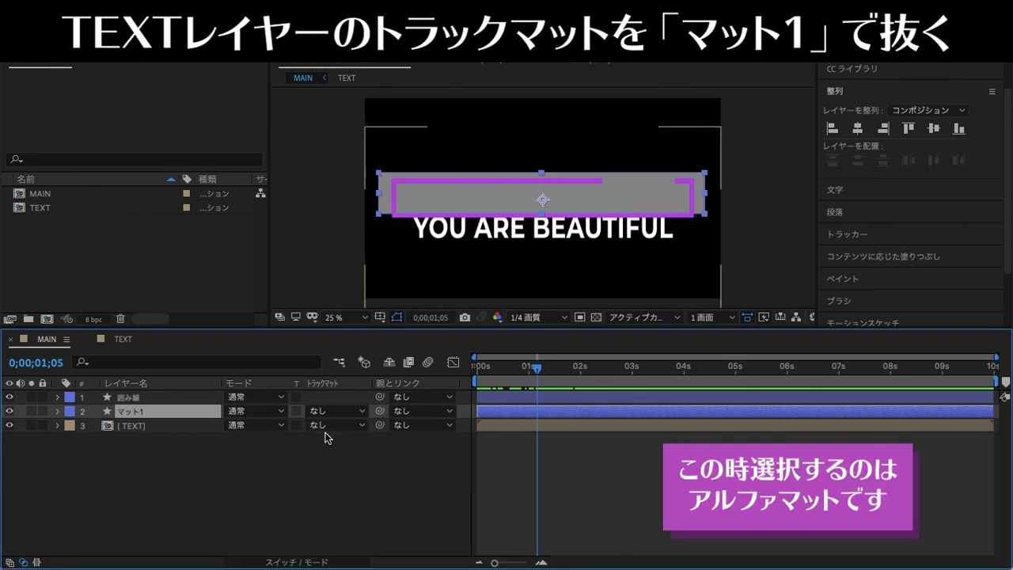
{"action": "left_click", "coordinate": [365, 427]}
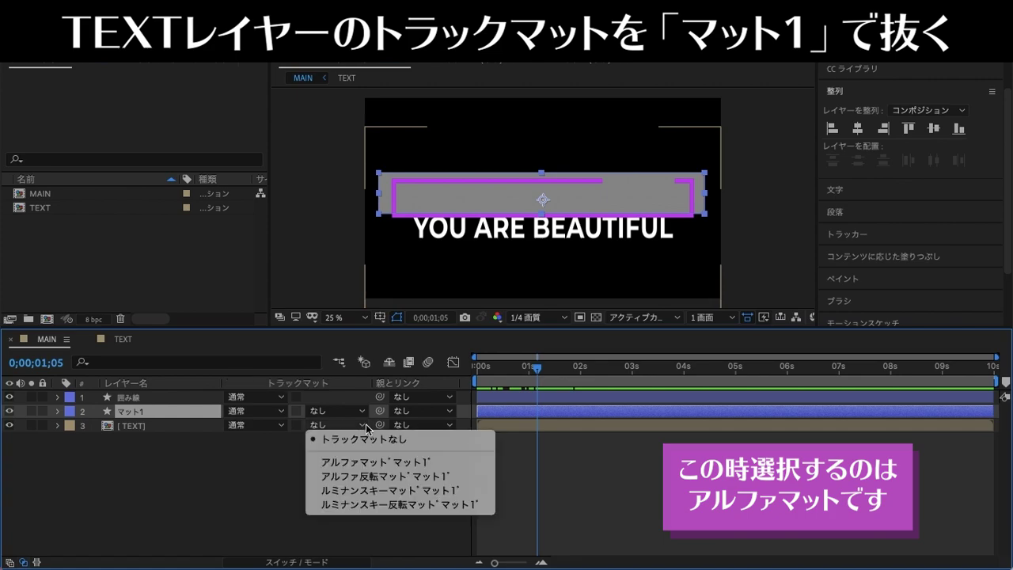
{"action": "left_click", "coordinate": [357, 469]}
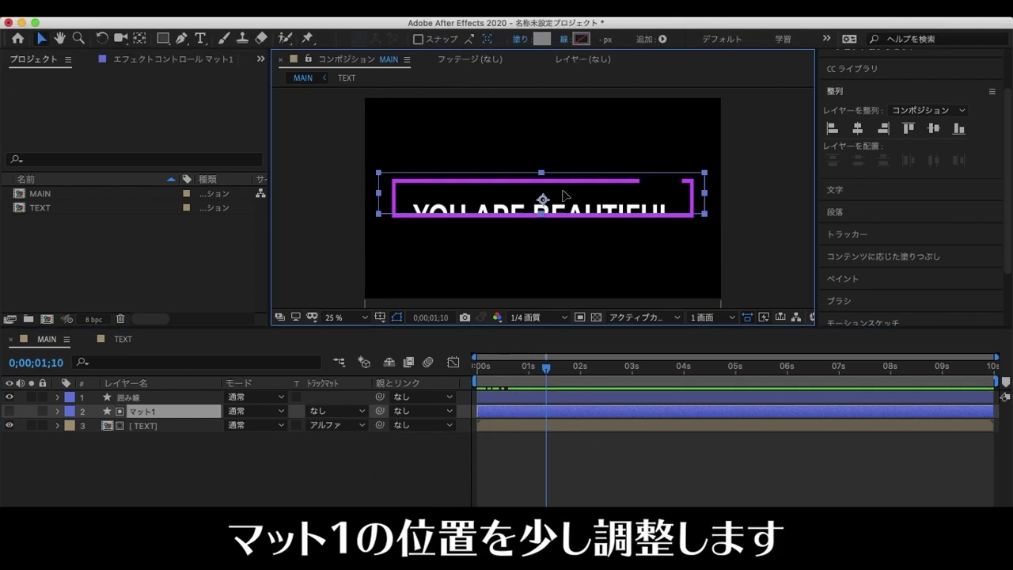
- Shift the マット1 matte slightly upward so its lower edge lines up with the frame's bottom line
{"action": "left_click_drag", "start_coordinate": [564, 197], "coordinate": [564, 192]}
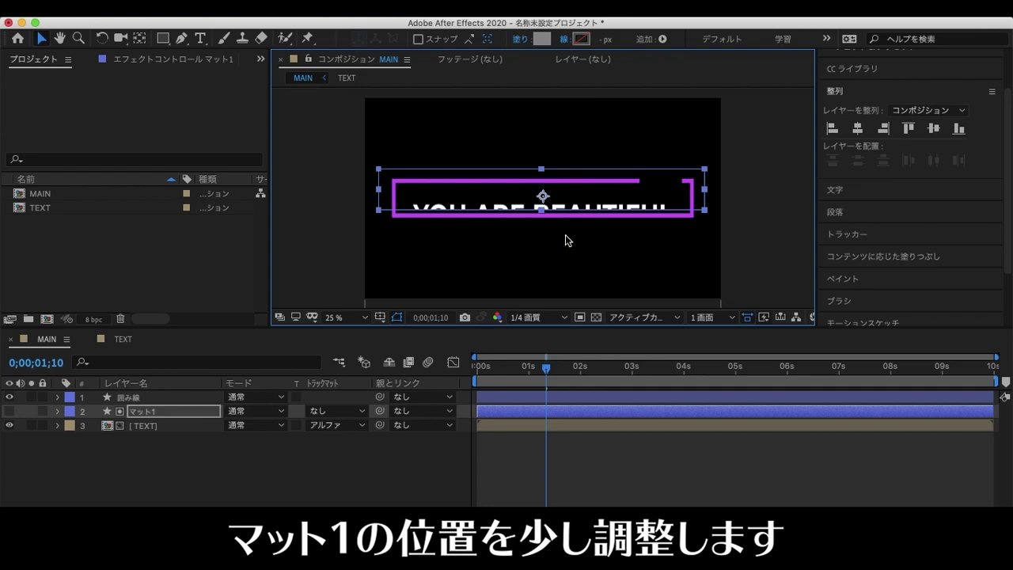
{"action": "left_click_drag", "start_coordinate": [548, 379], "coordinate": [612, 375]}
{"action": "left_click", "coordinate": [570, 192]}
{"action": "left_click_drag", "start_coordinate": [570, 193], "coordinate": [570, 195]}
- Preview the matted text rise from the start, and toggle the timeline columns to switches and back to modes
{"action": "key", "text": "space"}
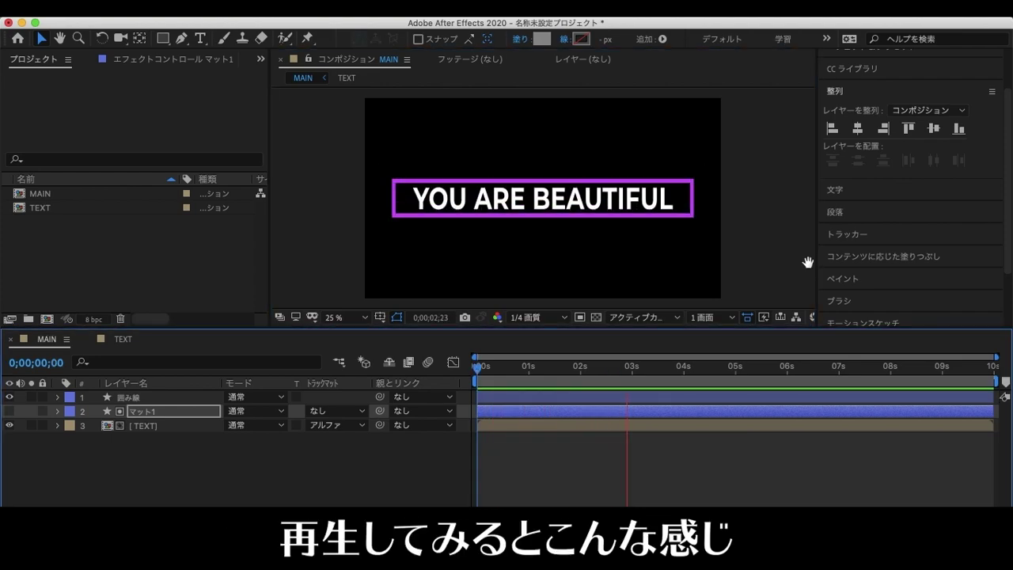
{"action": "key", "text": "space"}
{"action": "left_click_drag", "start_coordinate": [497, 367], "coordinate": [454, 368]}
{"action": "key", "text": "space"}
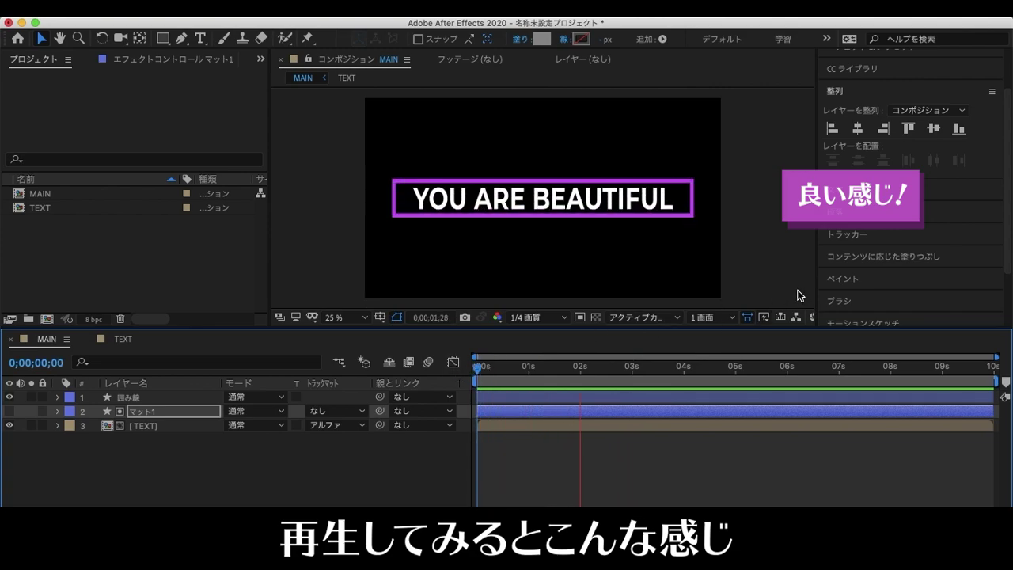
{"action": "key", "text": "space"}
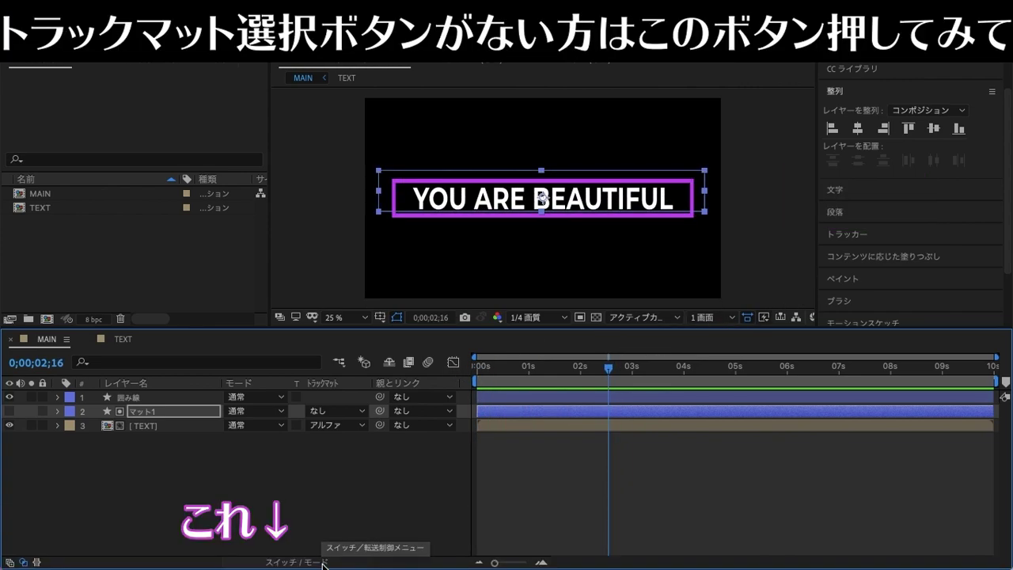
{"action": "left_click", "coordinate": [323, 563]}
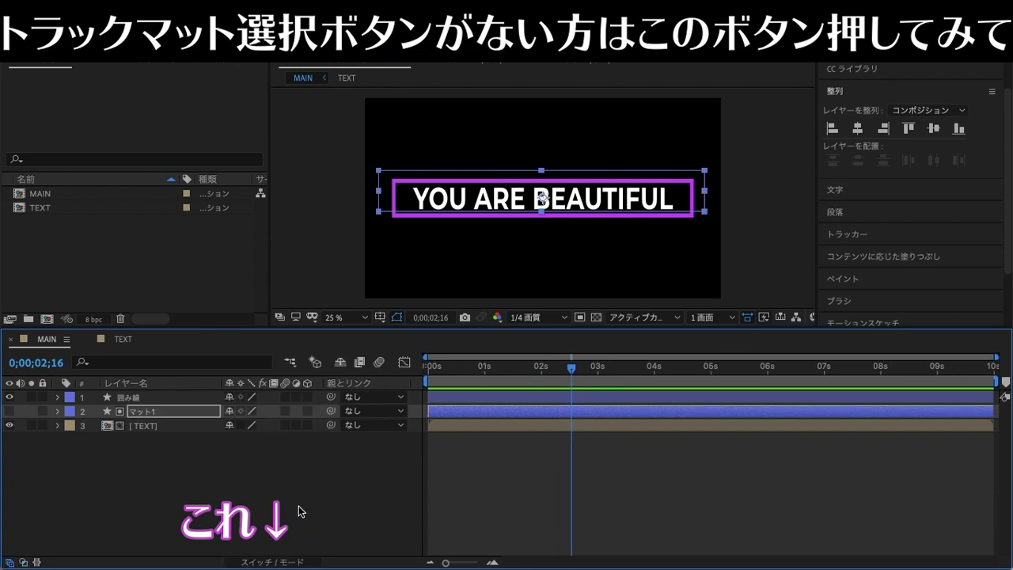
{"action": "left_click", "coordinate": [301, 563]}
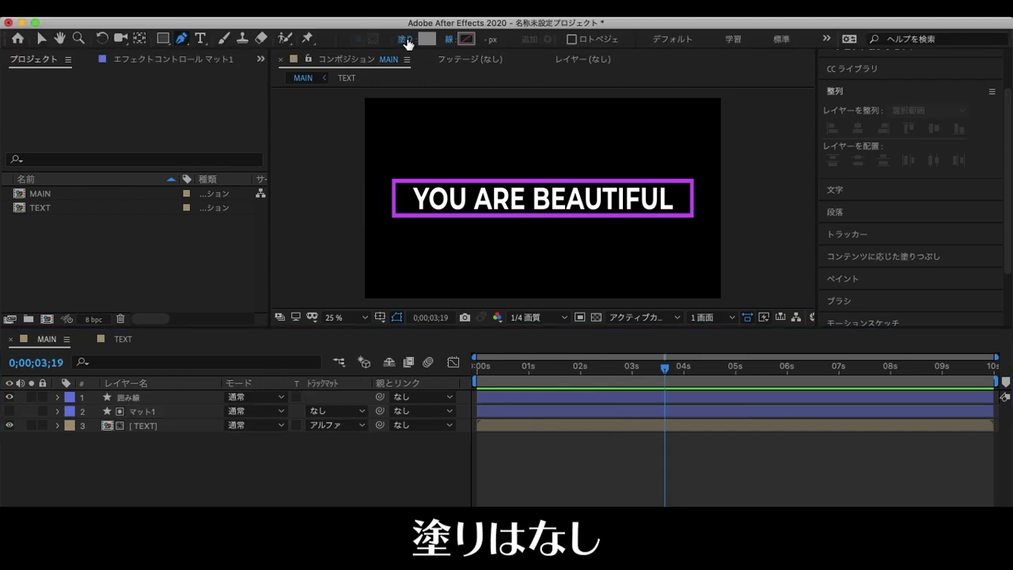
- Draw a diagonal line across the middle of the title with the Pen tool, using no fill and a 25 px E000FF stroke
{"action": "left_click", "coordinate": [405, 42]}
{"action": "left_click", "coordinate": [431, 255]}
{"action": "left_click", "coordinate": [555, 340]}
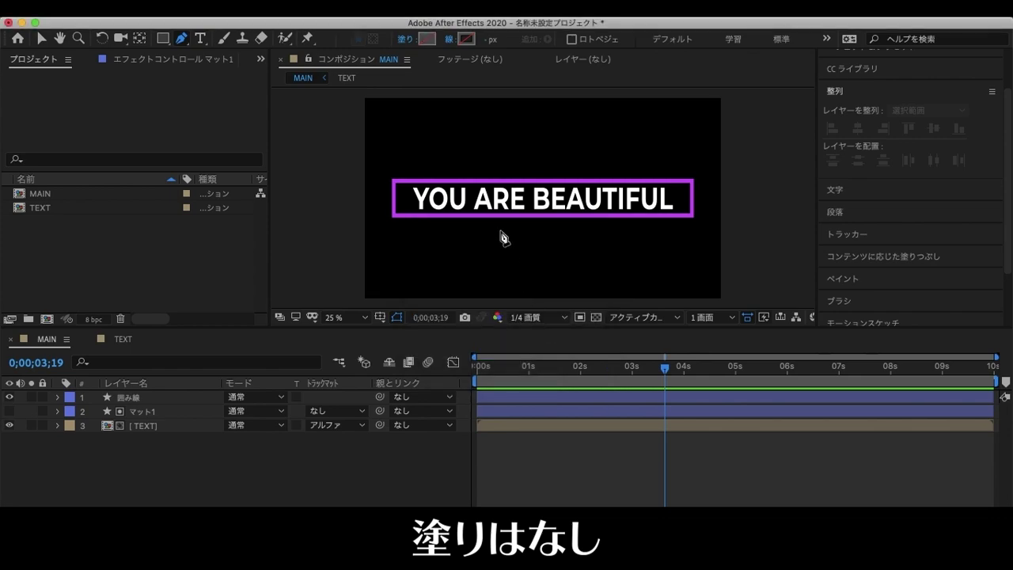
{"action": "left_click", "coordinate": [472, 39]}
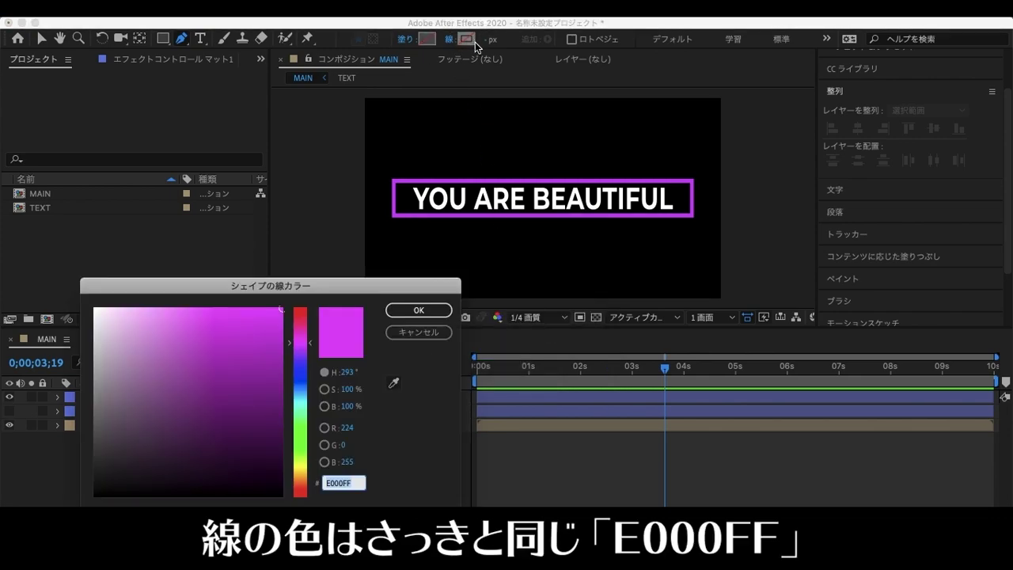
{"action": "left_click", "coordinate": [427, 312]}
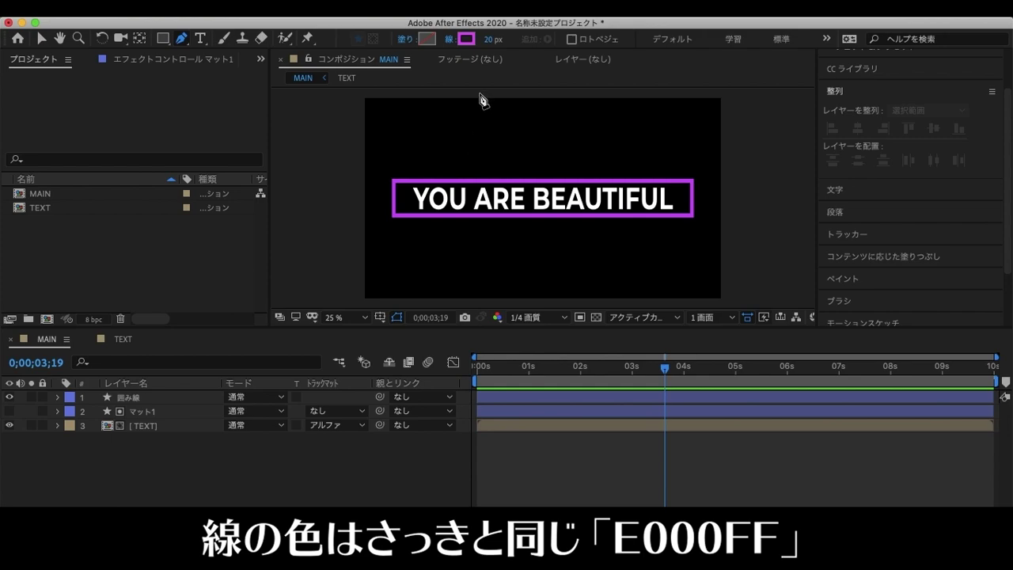
{"action": "left_click", "coordinate": [487, 39]}
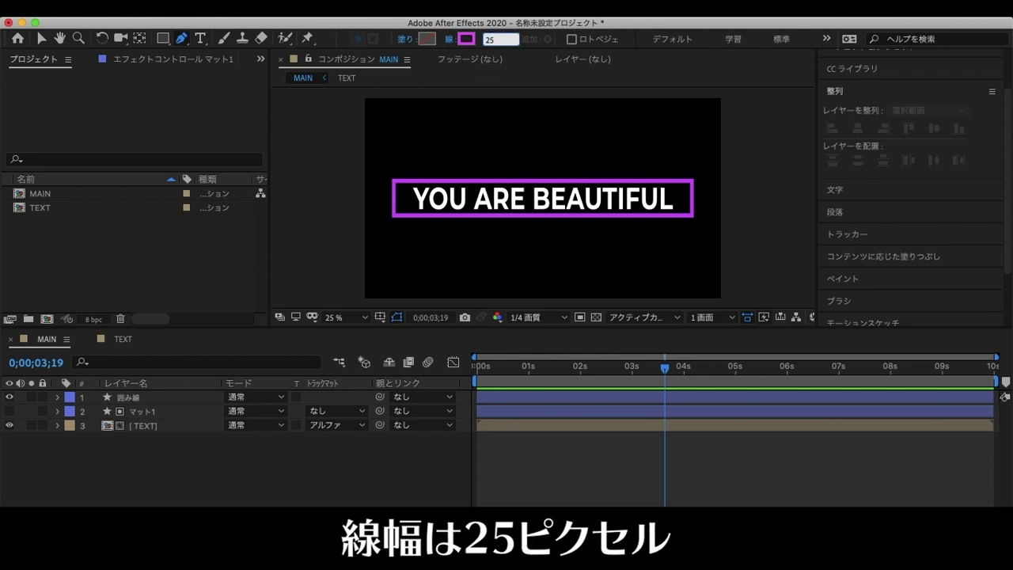
{"action": "key", "text": "Return"}
{"action": "left_click", "coordinate": [543, 164]}
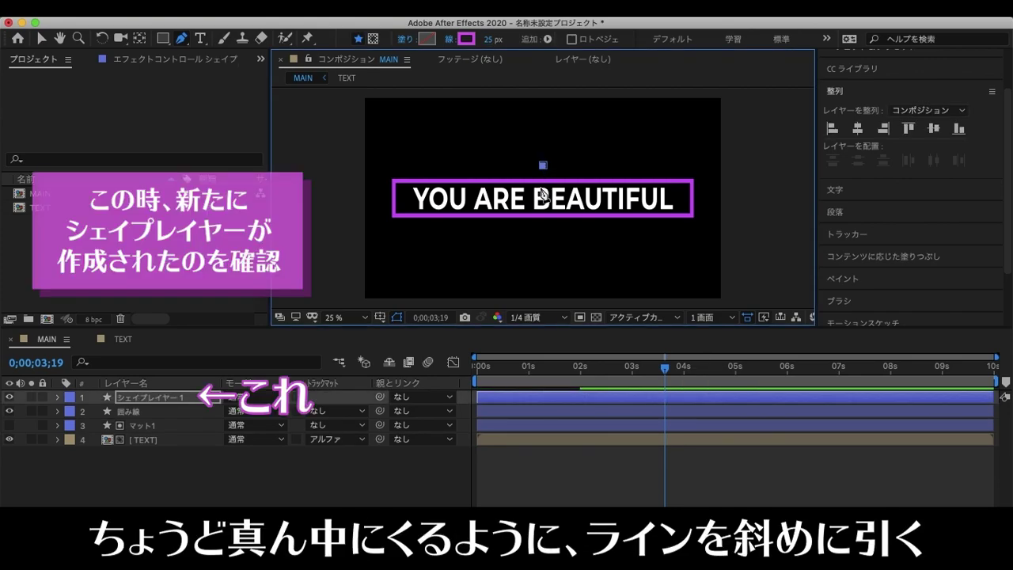
{"action": "left_click", "coordinate": [513, 232]}
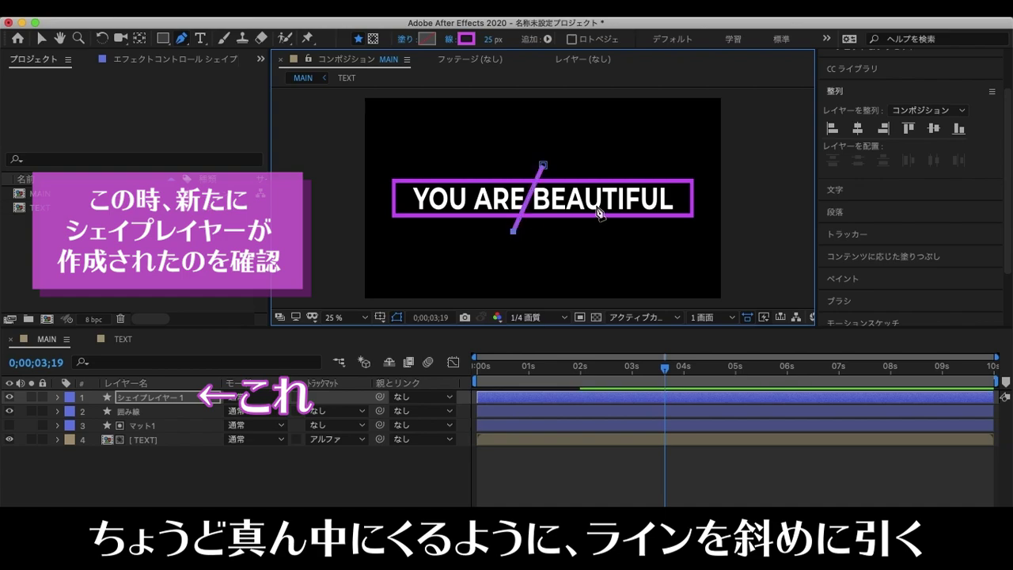
- Nudge the lower and upper endpoints of the diagonal line to fine-tune its position across the middle of the title
{"action": "left_click", "coordinate": [42, 39]}
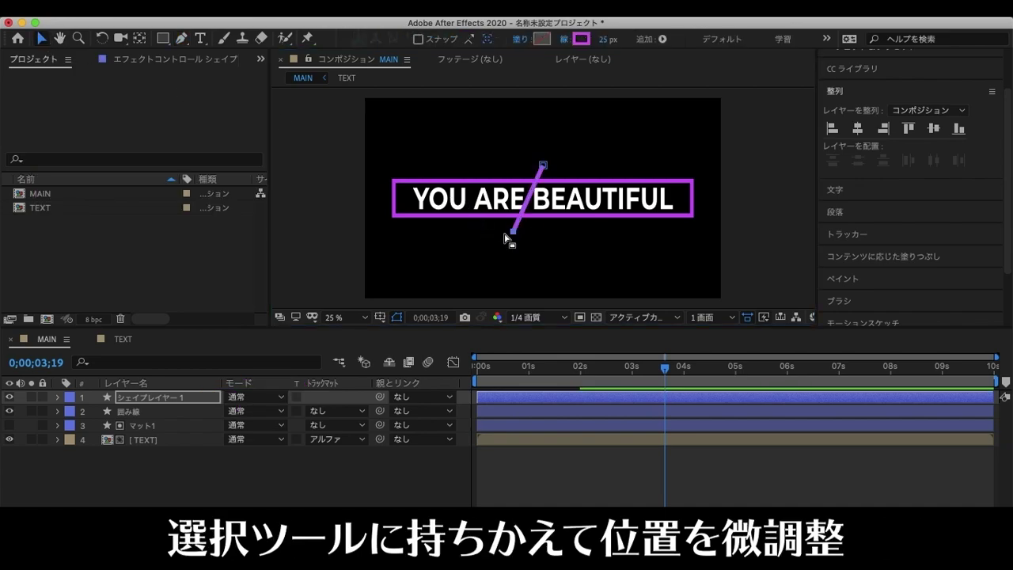
{"action": "left_click_drag", "start_coordinate": [514, 233], "coordinate": [511, 232]}
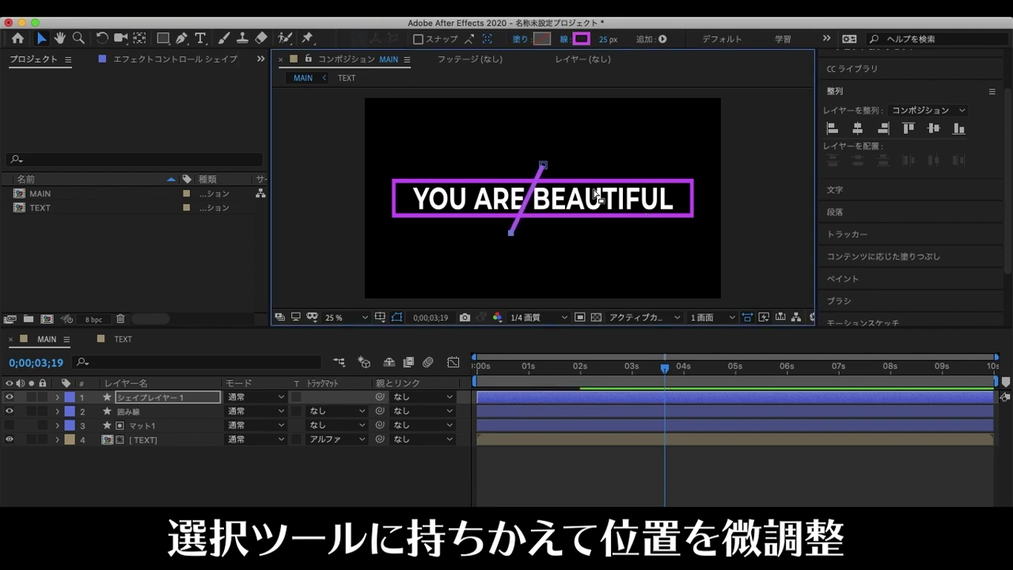
{"action": "left_click_drag", "start_coordinate": [544, 166], "coordinate": [545, 167]}
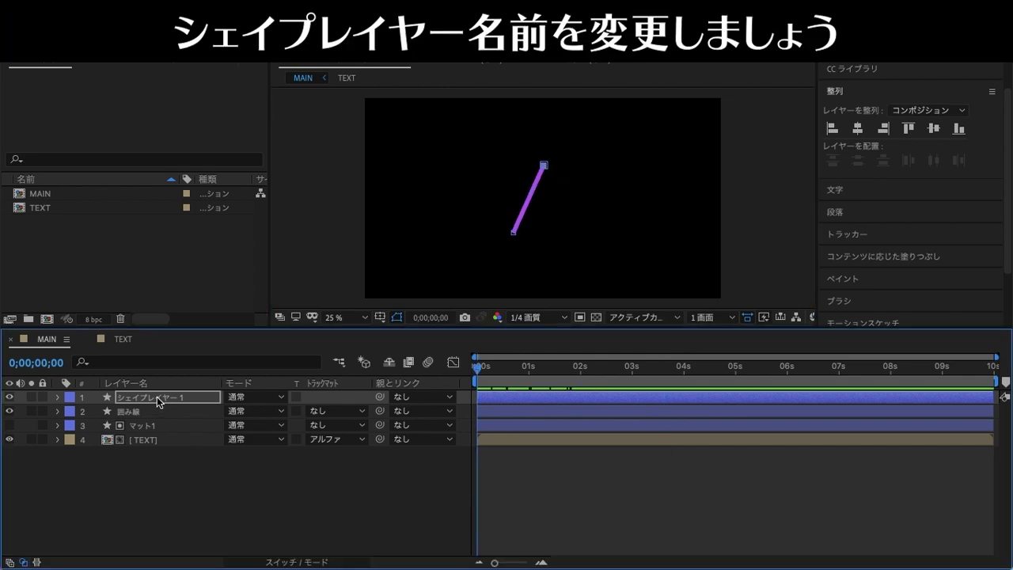
- Rename the diagonal line's shape layer to 斜線
{"action": "right_click", "coordinate": [156, 396]}
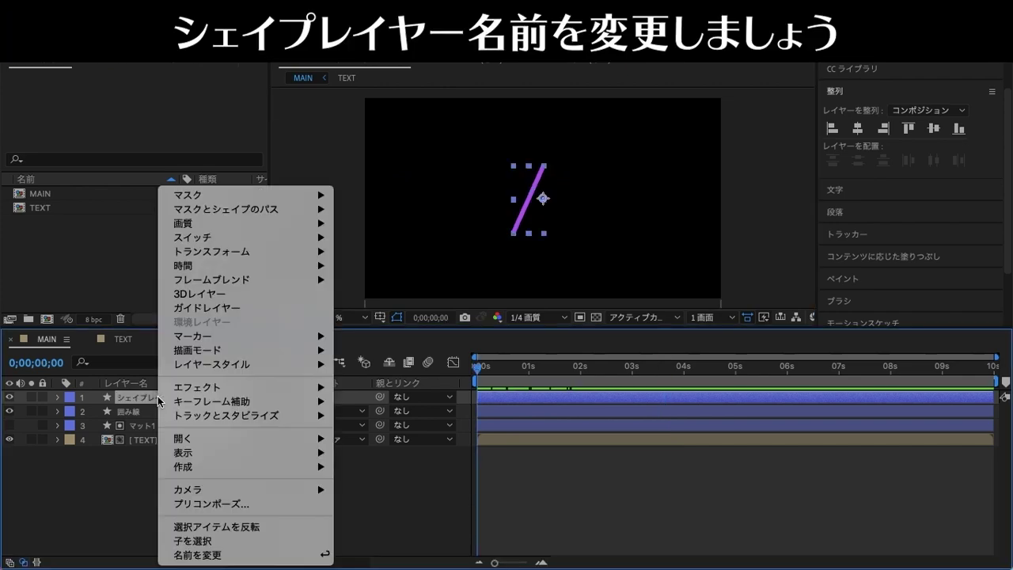
{"action": "left_click", "coordinate": [232, 556]}
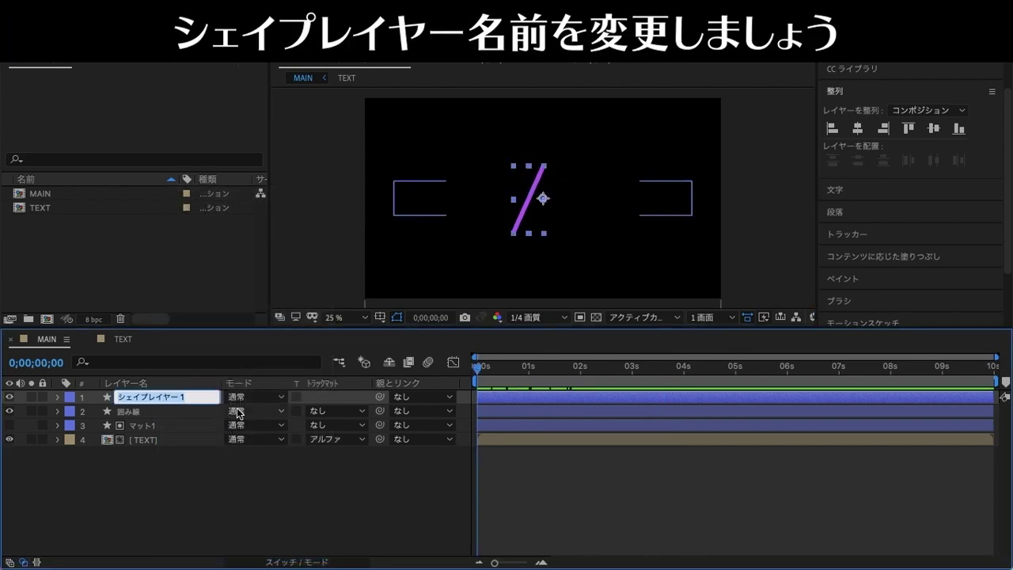
{"action": "key", "text": "BackSpace"}
{"action": "type", "text": "shasen"}
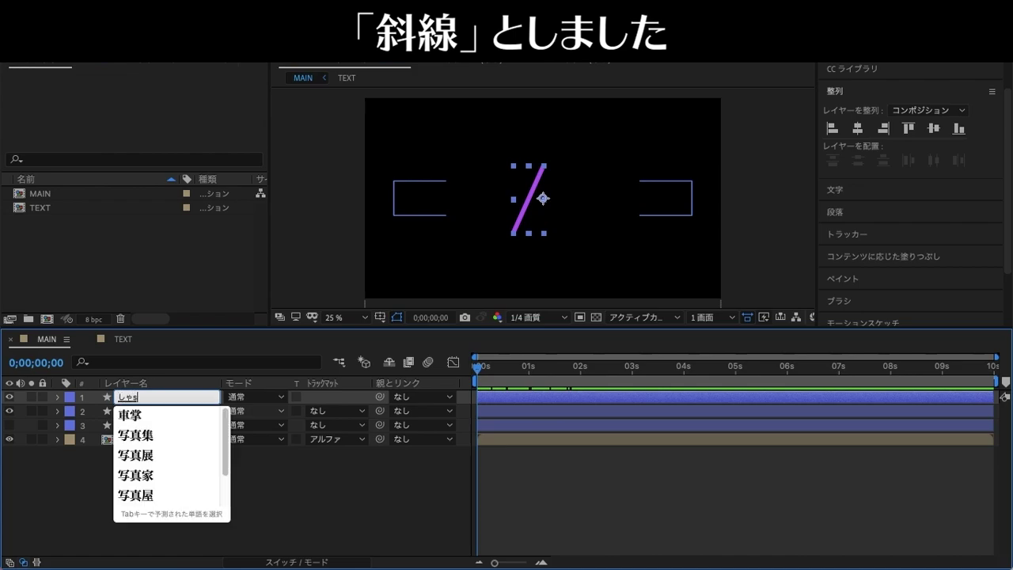
{"action": "key", "text": "space"}
{"action": "key", "text": "Return"}
{"action": "key", "text": "Return"}
- Add a Trim Paths (パスのトリミング) operator to the contents of the 斜線 layer
{"action": "left_click", "coordinate": [57, 397]}
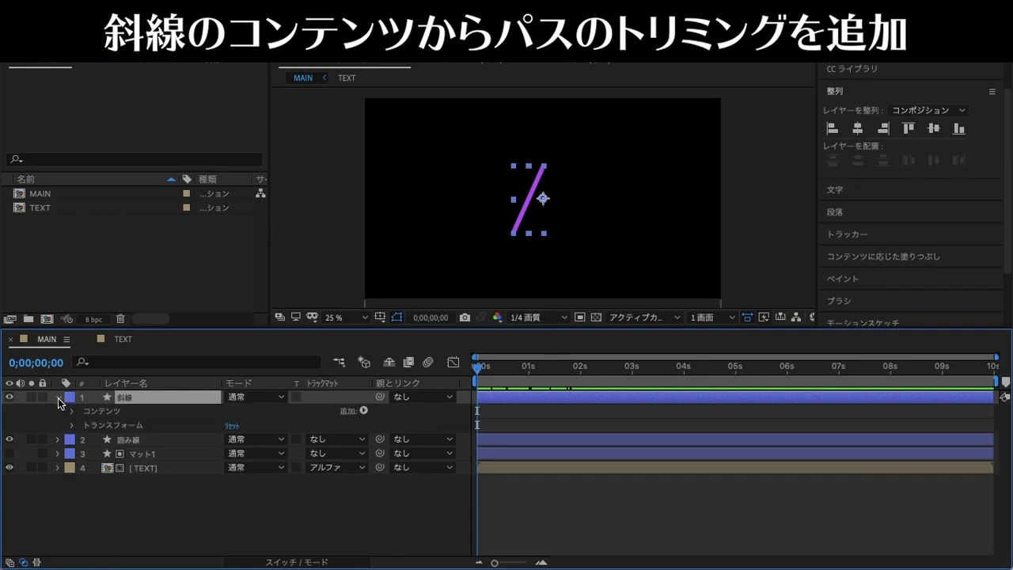
{"action": "key", "text": "space"}
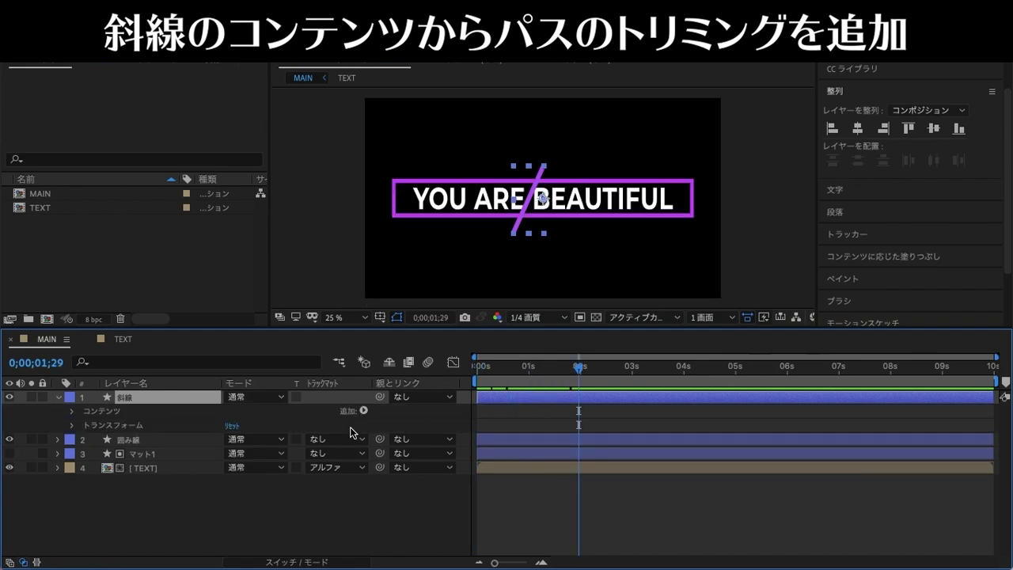
{"action": "left_click", "coordinate": [364, 412]}
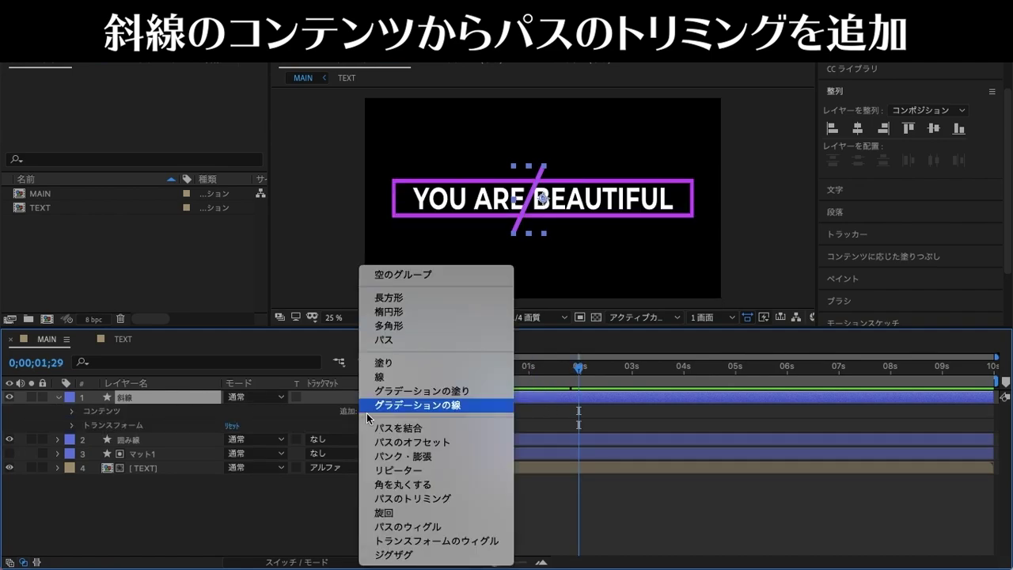
{"action": "left_click", "coordinate": [393, 498]}
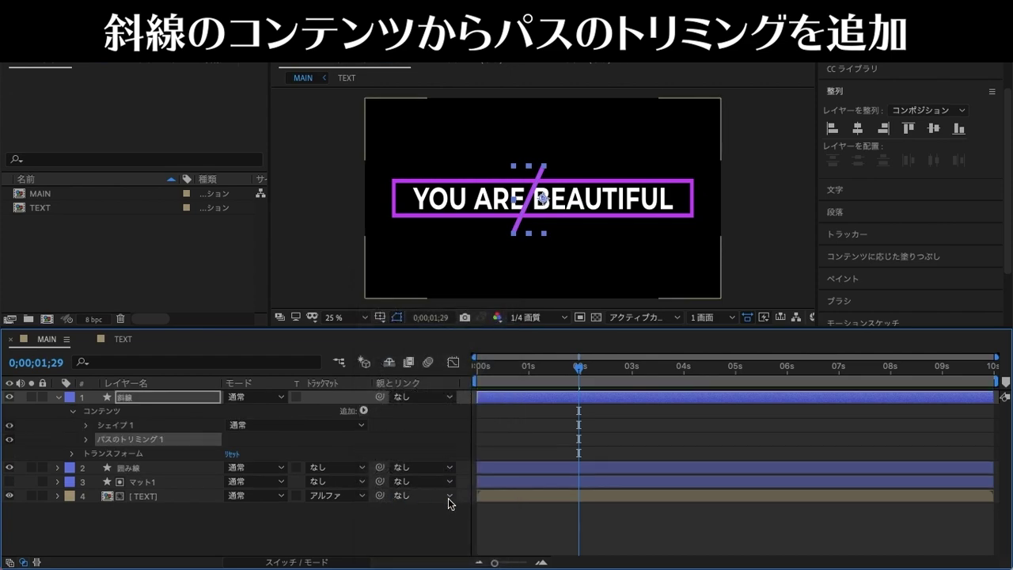
- Keyframe the 斜線 trim's End (終了点) at 0% at 0;00;02;00 and 100% at 0;00;02;15
{"action": "left_click", "coordinate": [87, 440]}
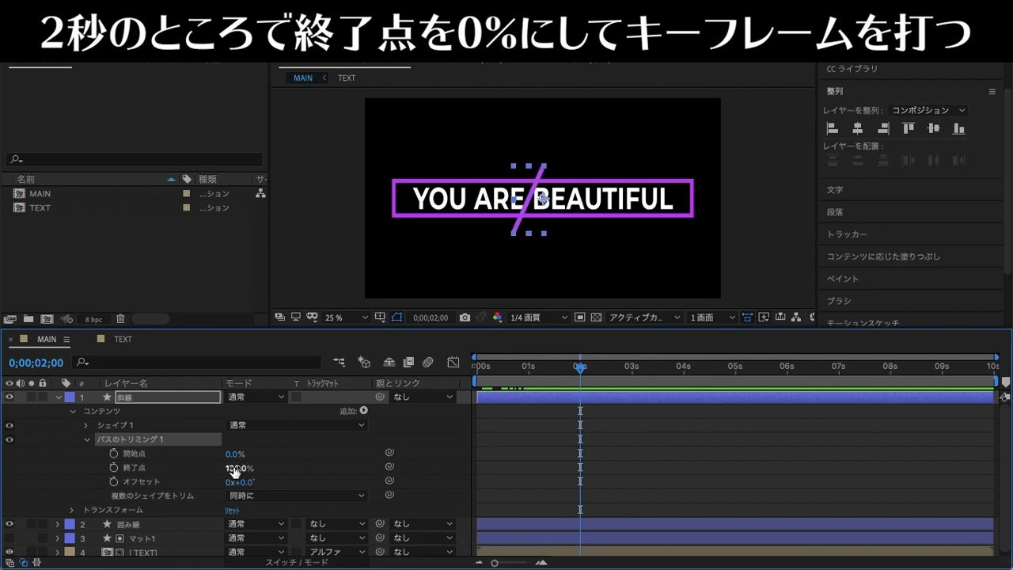
{"action": "left_click_drag", "start_coordinate": [228, 467], "coordinate": [154, 480]}
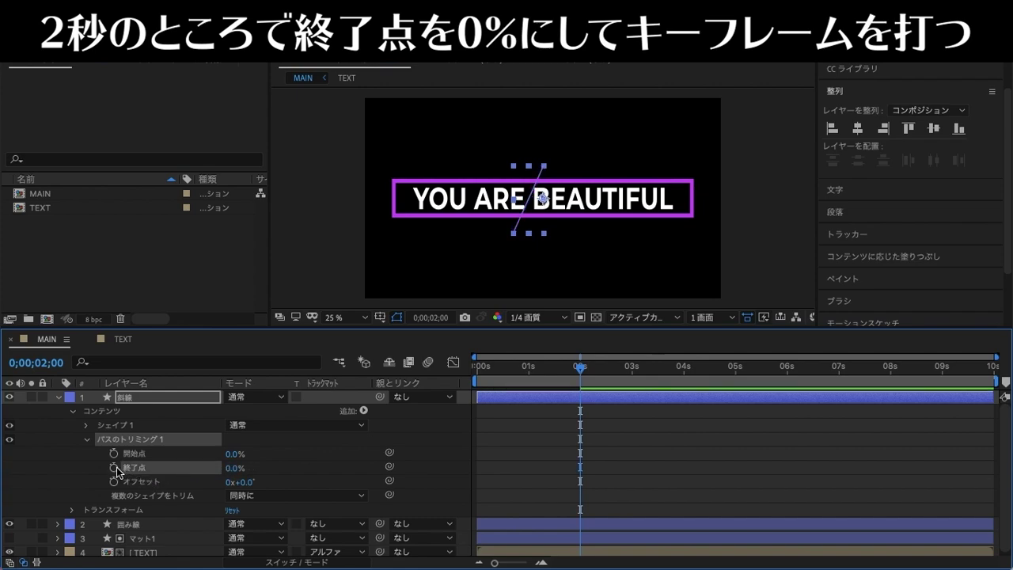
{"action": "left_click", "coordinate": [114, 469]}
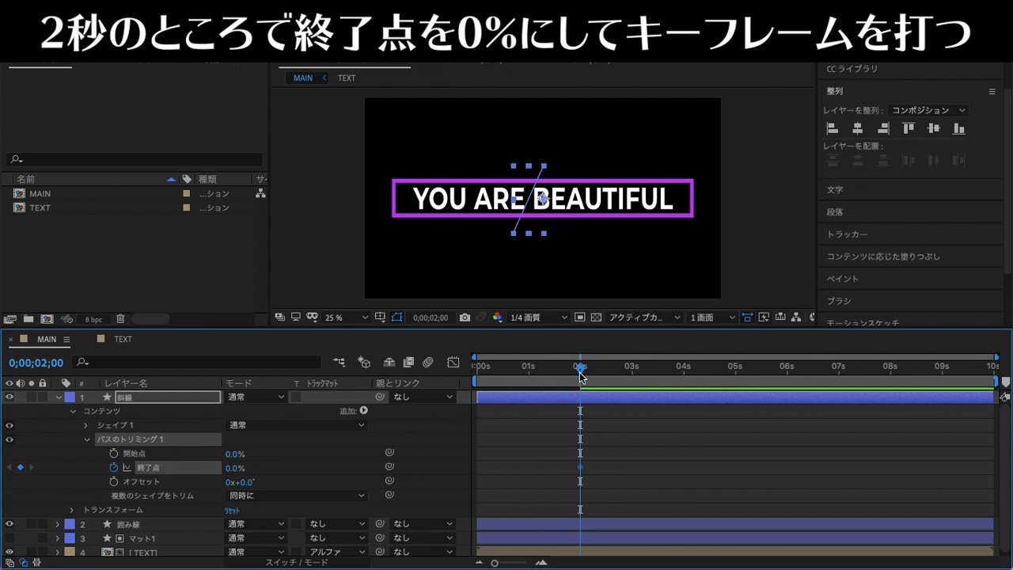
{"action": "left_click_drag", "start_coordinate": [582, 372], "coordinate": [609, 371]}
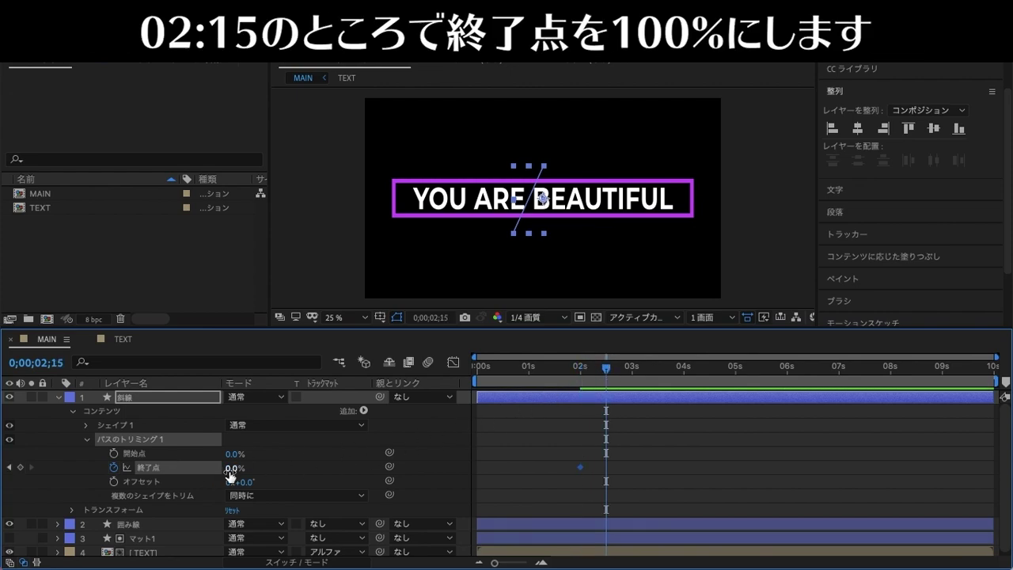
{"action": "left_click_drag", "start_coordinate": [227, 474], "coordinate": [318, 464]}
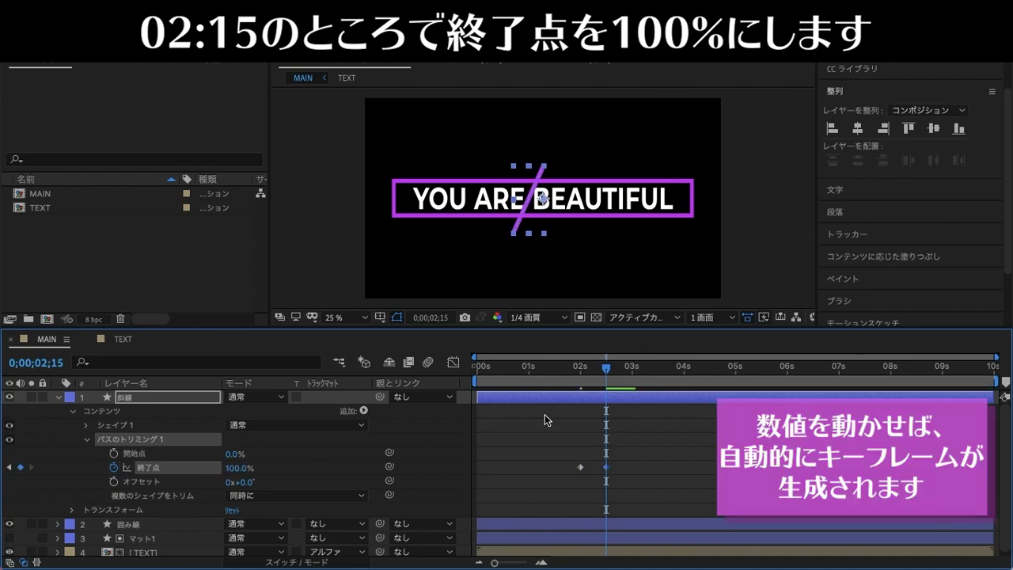
- Preview the composition from the start to check the diagonal line drawing on
{"action": "left_click_drag", "start_coordinate": [606, 368], "coordinate": [426, 387]}
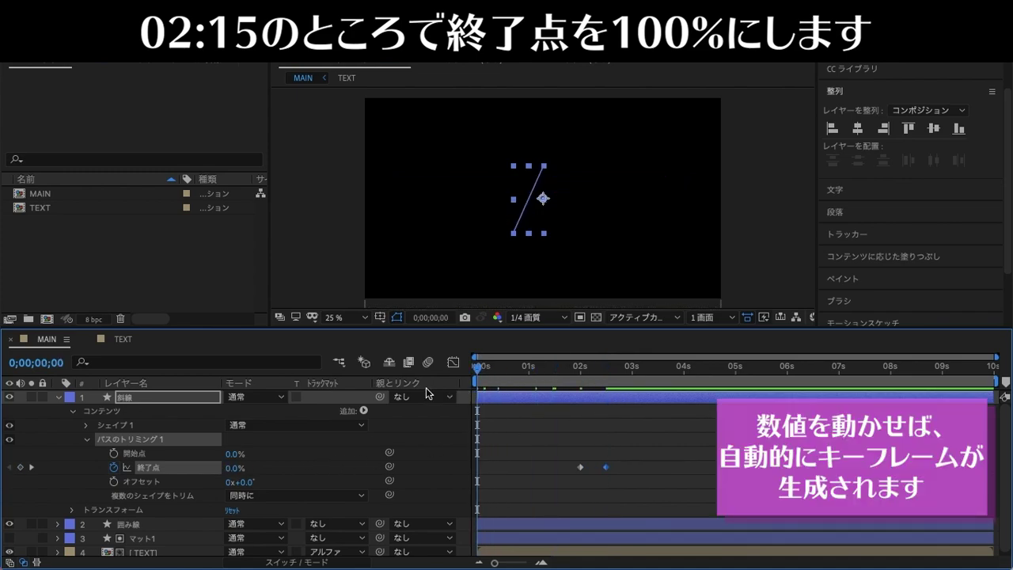
{"action": "key", "text": "space"}
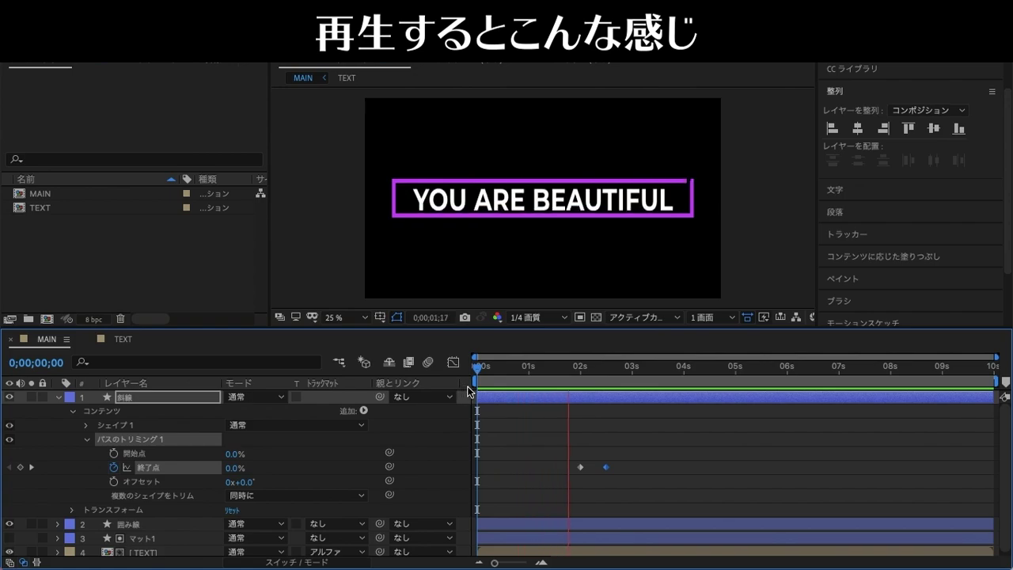
{"action": "key", "text": "space"}
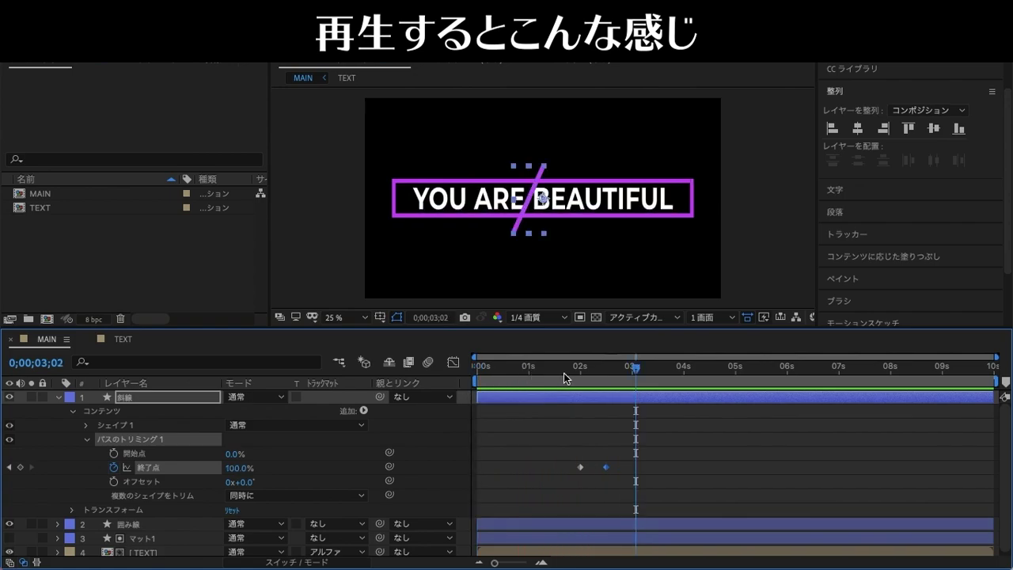
- Apply Easy Ease to both End keyframes of 斜線, shape their speed graph into a sharp central peak, and preview the result
{"action": "left_click", "coordinate": [568, 368]}
{"action": "left_click_drag", "start_coordinate": [575, 460], "coordinate": [620, 483]}
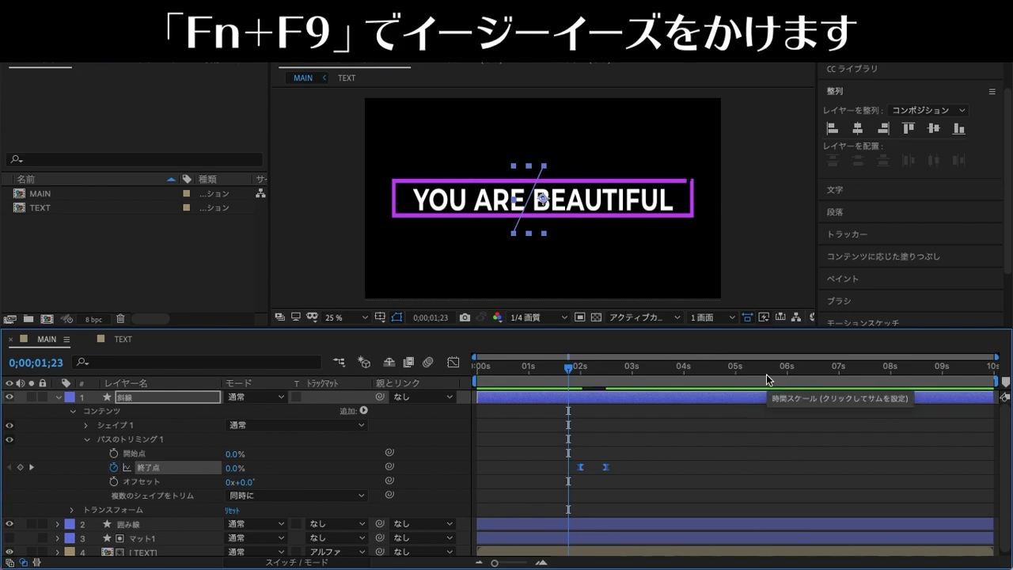
{"action": "left_click", "coordinate": [453, 362]}
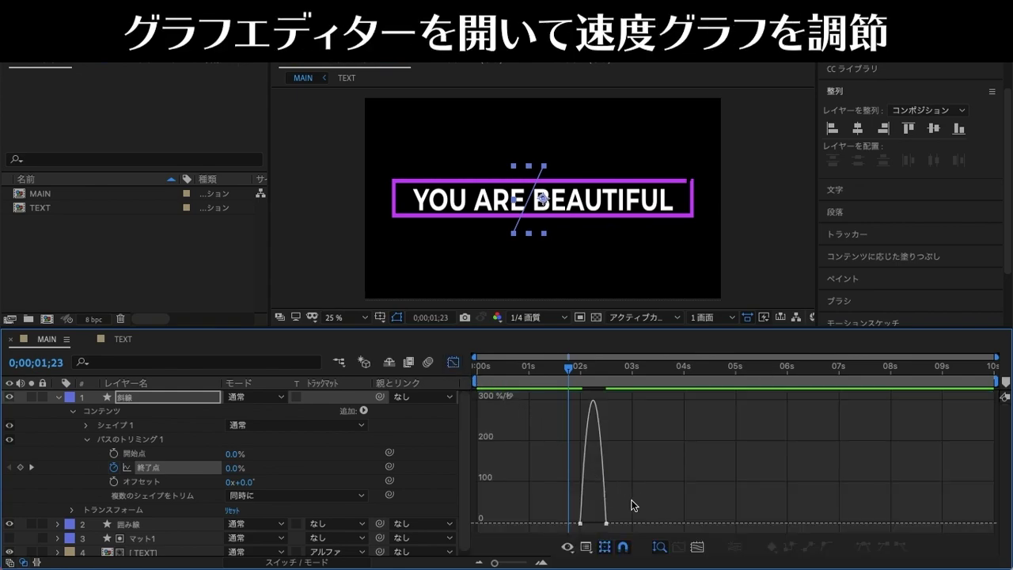
{"action": "left_click", "coordinate": [608, 522]}
{"action": "scroll", "coordinate": [614, 518], "scroll_direction": "up", "scroll_amount": 2}
{"action": "left_click_drag", "start_coordinate": [593, 525], "coordinate": [567, 524]}
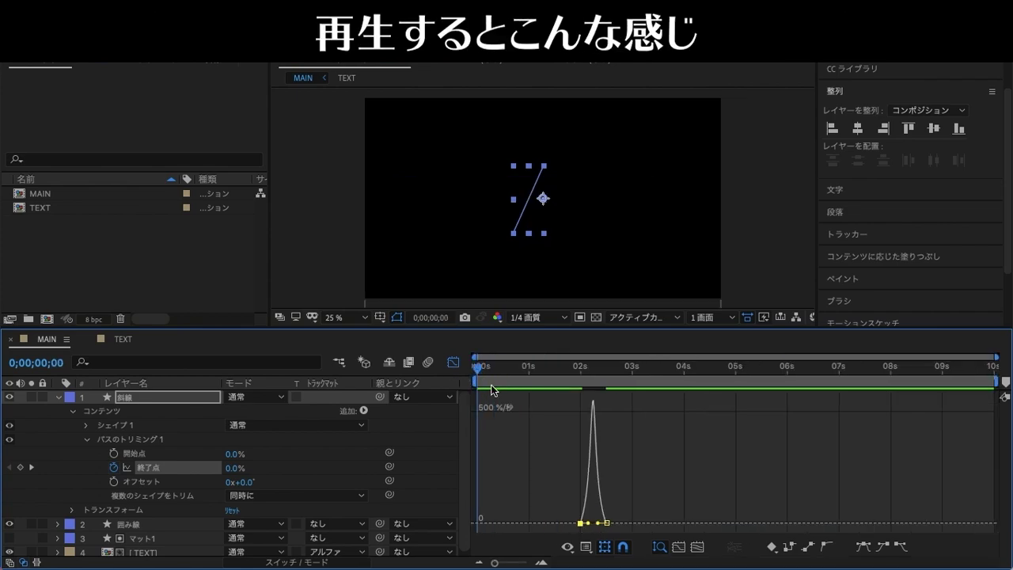
{"action": "key", "text": "space"}
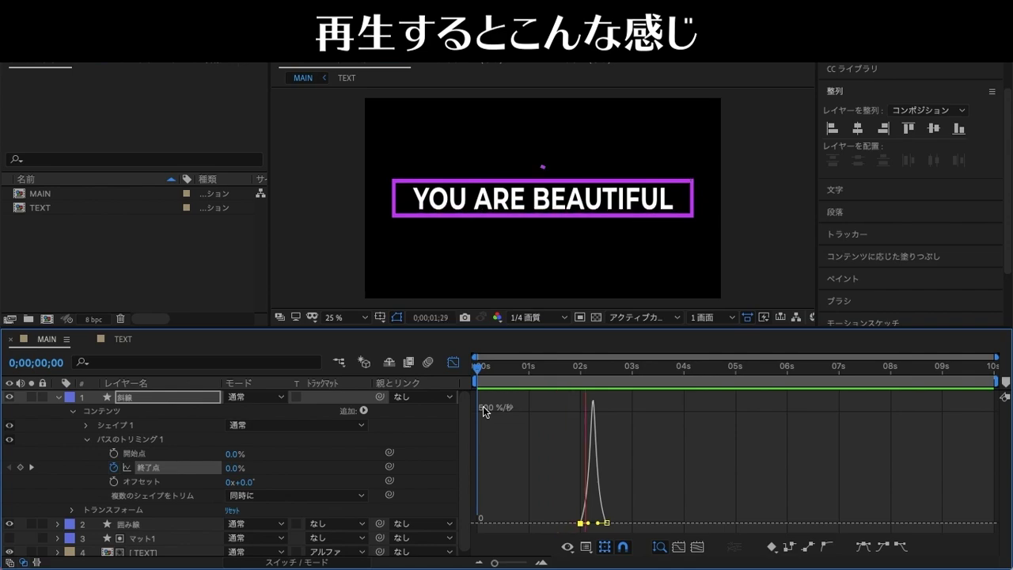
{"action": "left_click", "coordinate": [454, 363]}
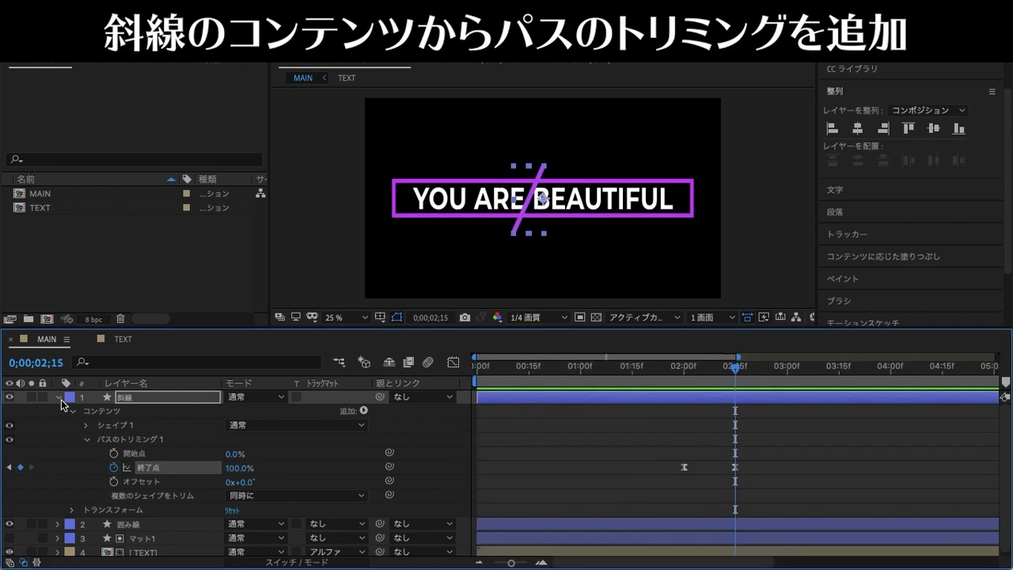
- Add an adjustment layer at the top of the MAIN stack and shift it toward the right half of the frame
{"action": "left_click", "coordinate": [59, 398]}
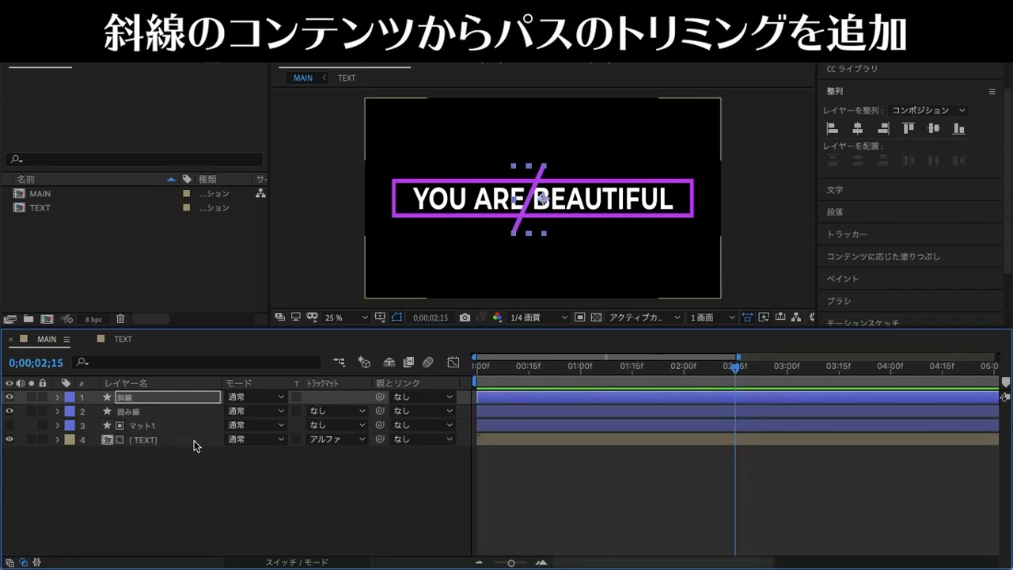
{"action": "key", "text": "ctrl+alt+y"}
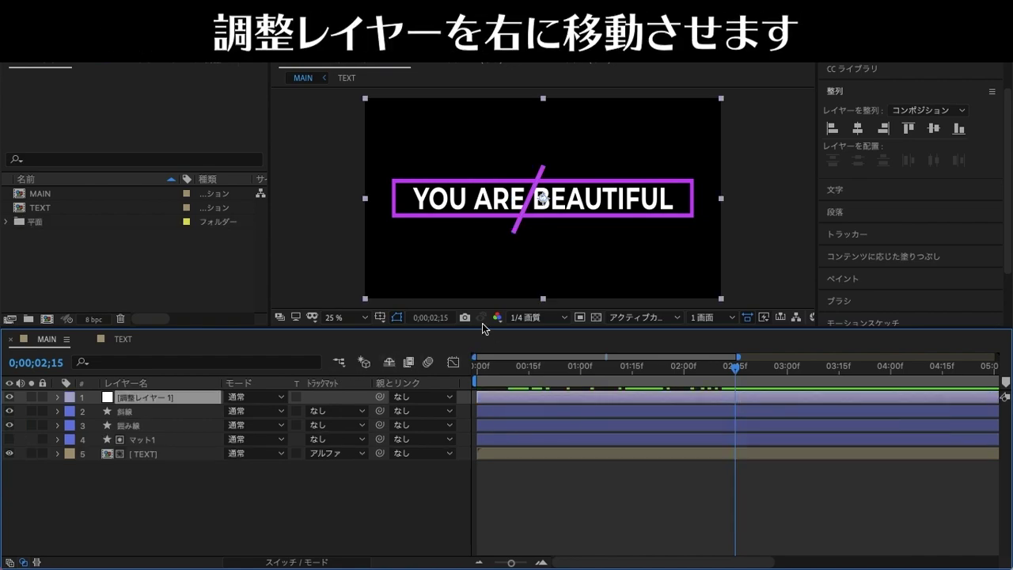
{"action": "left_click_drag", "start_coordinate": [506, 163], "coordinate": [599, 157]}
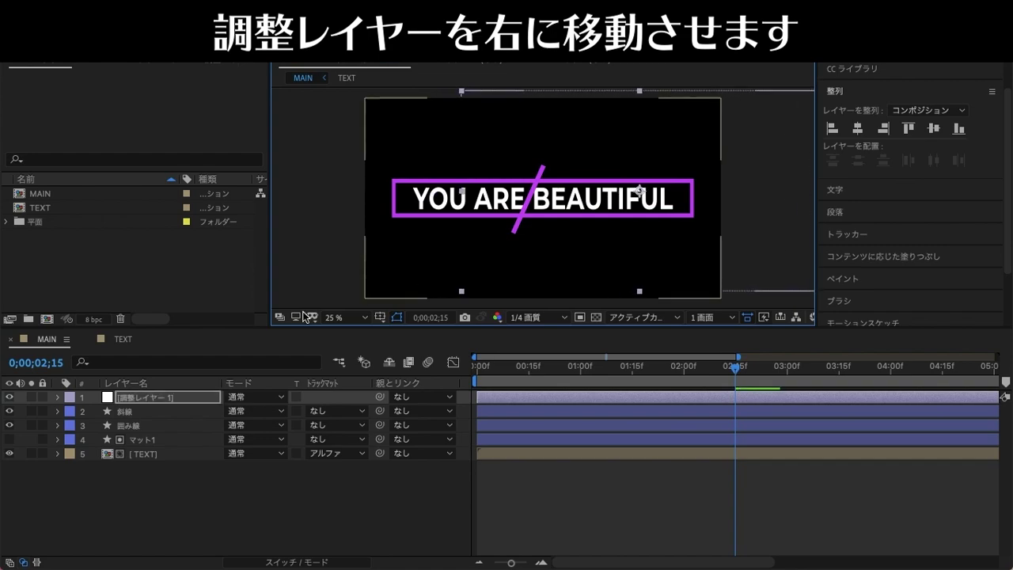
- Rotate the adjustment layer to 20° and move it so its left edge runs along the middle of the diagonal line
{"action": "left_click", "coordinate": [132, 400]}
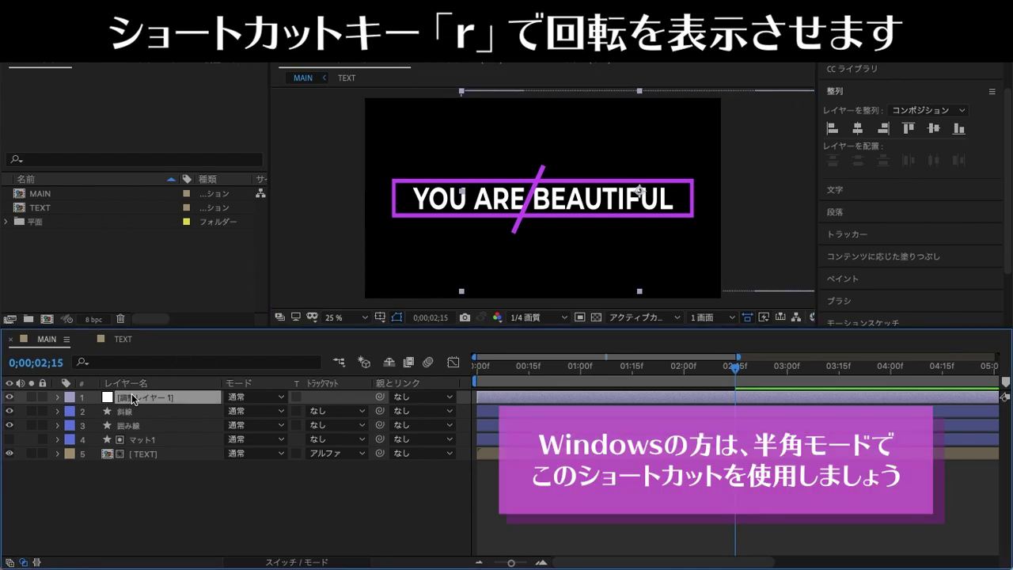
{"action": "key", "text": "r"}
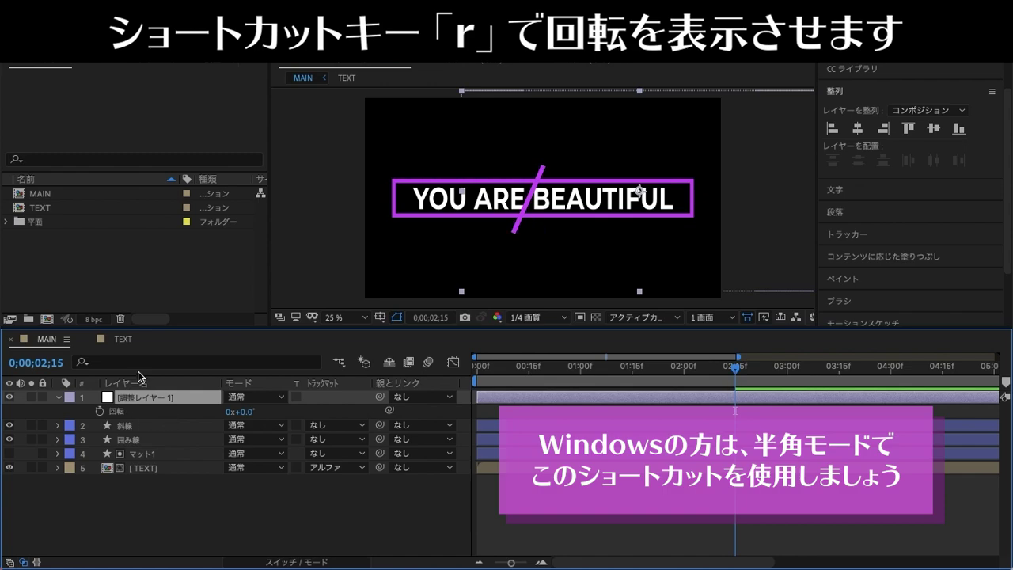
{"action": "left_click_drag", "start_coordinate": [241, 413], "coordinate": [263, 412]}
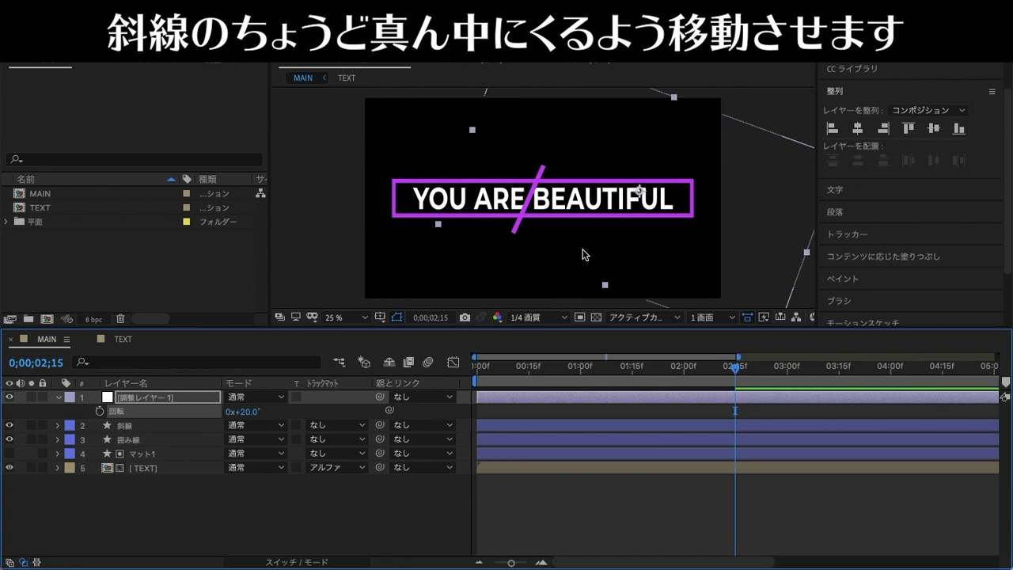
{"action": "left_click_drag", "start_coordinate": [588, 253], "coordinate": [644, 320]}
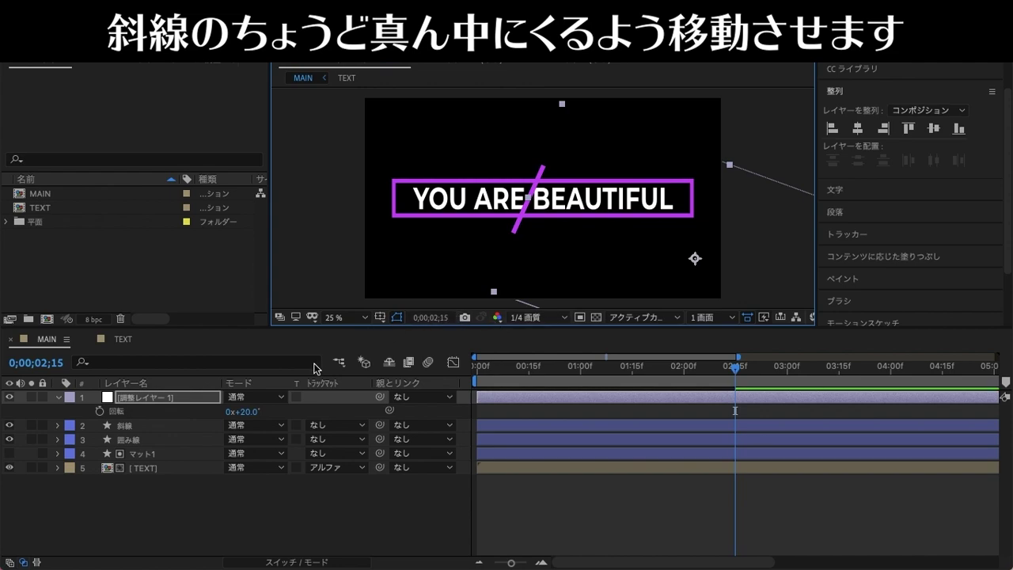
{"action": "key", "text": "period"}
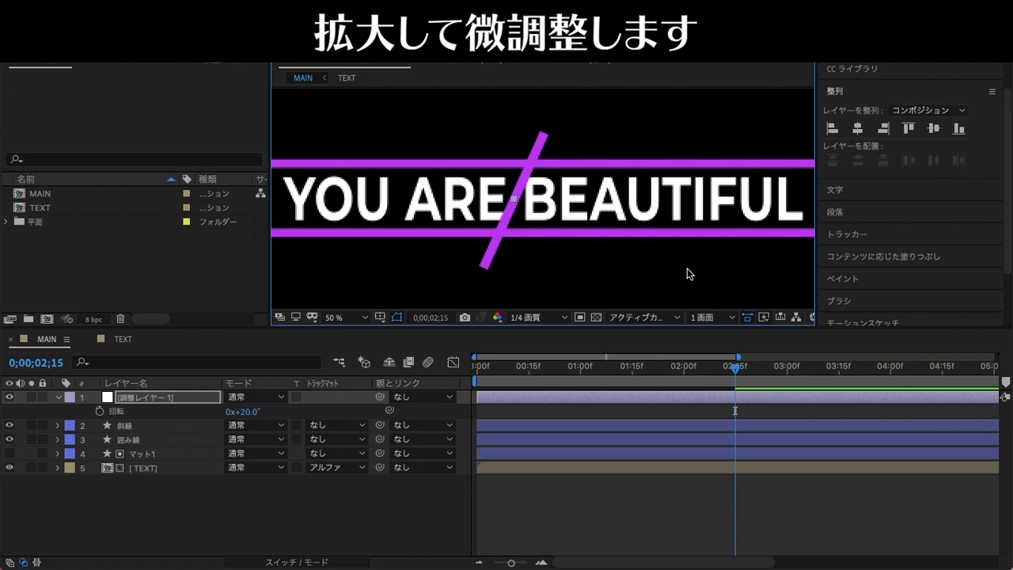
- Apply the Fill (塗り) effect to the adjustment layer and set its color to white, FFFFFF
{"action": "type", "text": "塗り"}
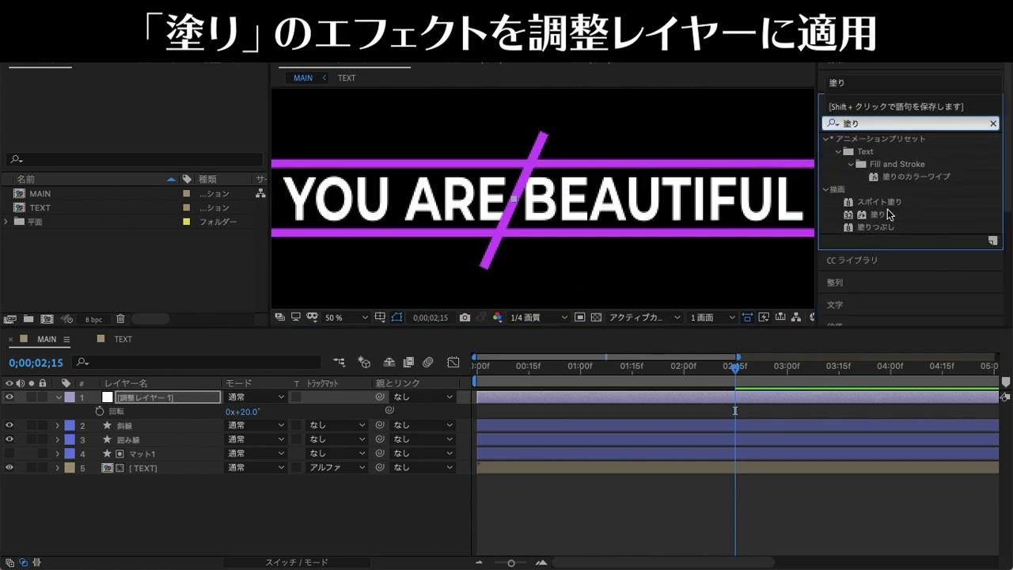
{"action": "left_click_drag", "start_coordinate": [887, 216], "coordinate": [148, 396]}
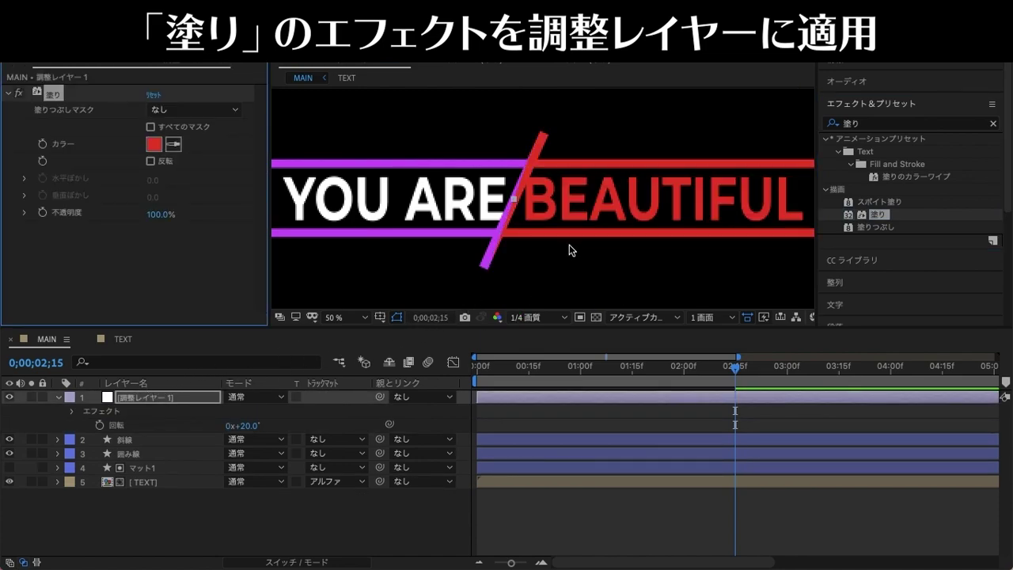
{"action": "left_click", "coordinate": [154, 144]}
{"action": "left_click_drag", "start_coordinate": [150, 359], "coordinate": [94, 308]}
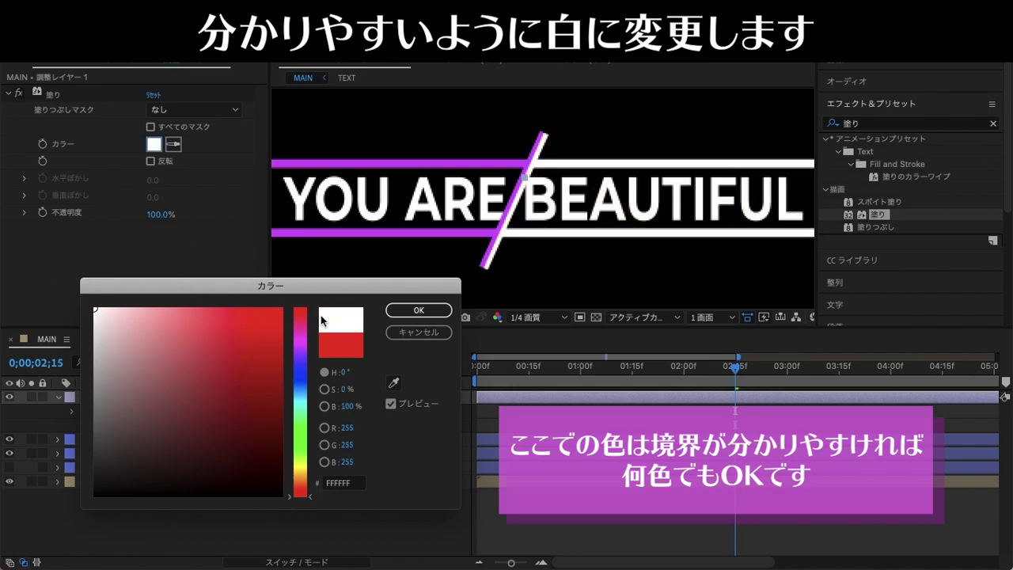
{"action": "left_click", "coordinate": [415, 310]}
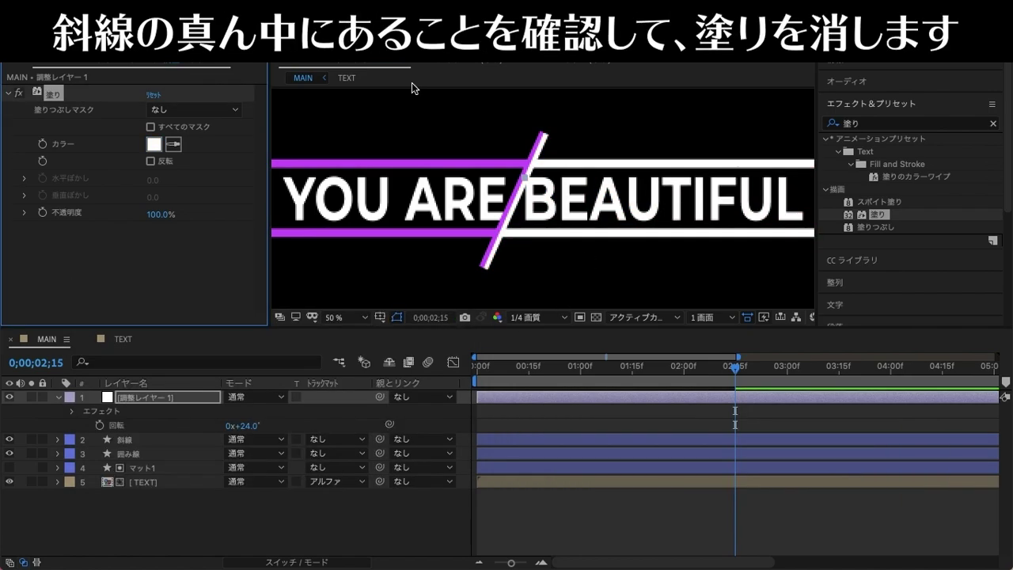
- Delete the Fill effect from the adjustment layer and apply the Transform (トランスフォーム) effect to it
{"action": "key", "text": "Delete"}
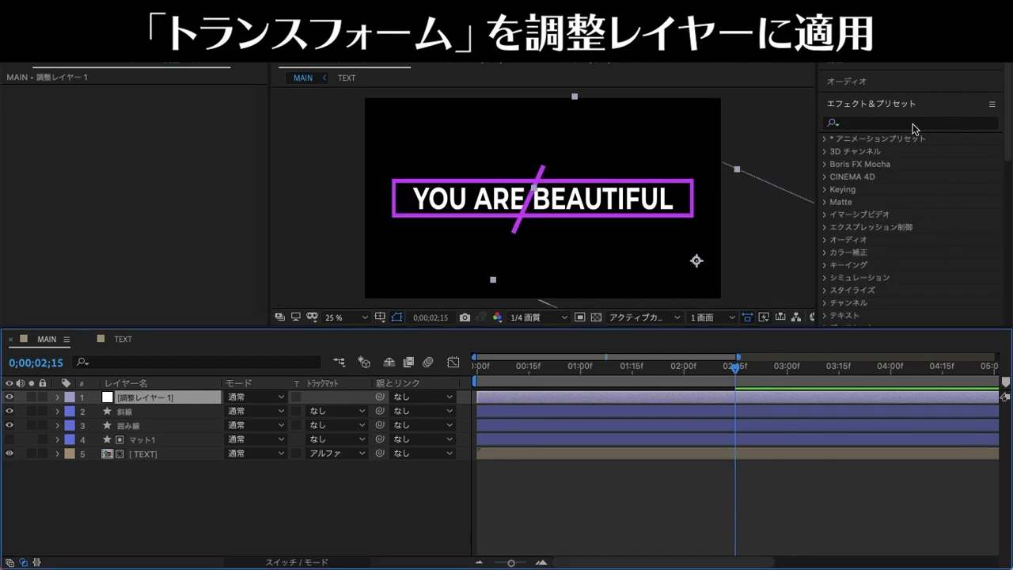
{"action": "left_click", "coordinate": [927, 117]}
{"action": "type", "text": "とら"}
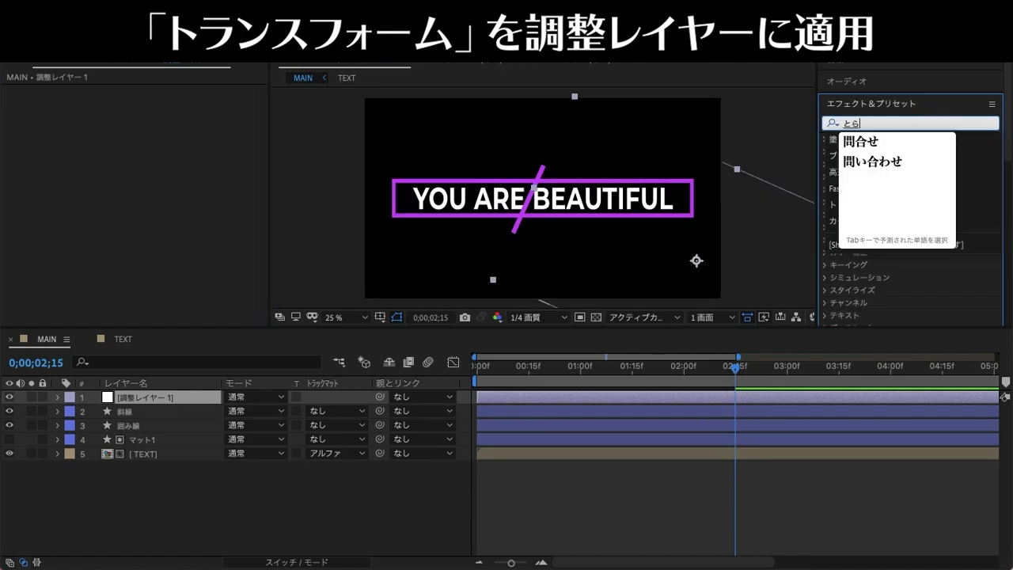
{"action": "type", "text": "んすふぉーむ"}
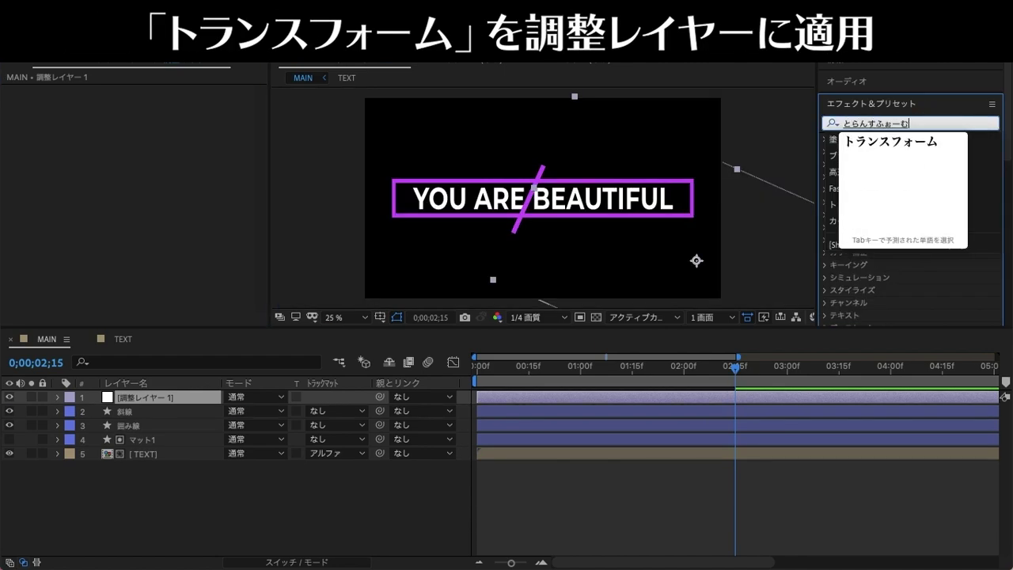
{"action": "key", "text": "Tab"}
{"action": "key", "text": "Return"}
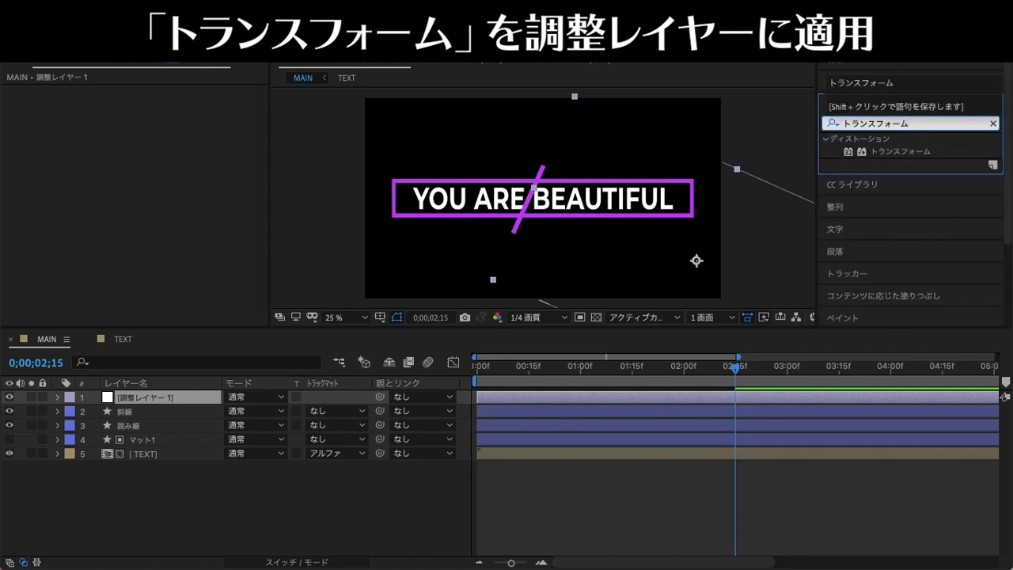
{"action": "left_click_drag", "start_coordinate": [915, 156], "coordinate": [142, 397]}
- Keyframe the Transform effect's Anchor Point and Position at 0;00;02;15, and set the Anchor Point to 933.0,600.0 at 0;00;03;15
{"action": "left_click", "coordinate": [43, 128]}
{"action": "left_click", "coordinate": [43, 110]}
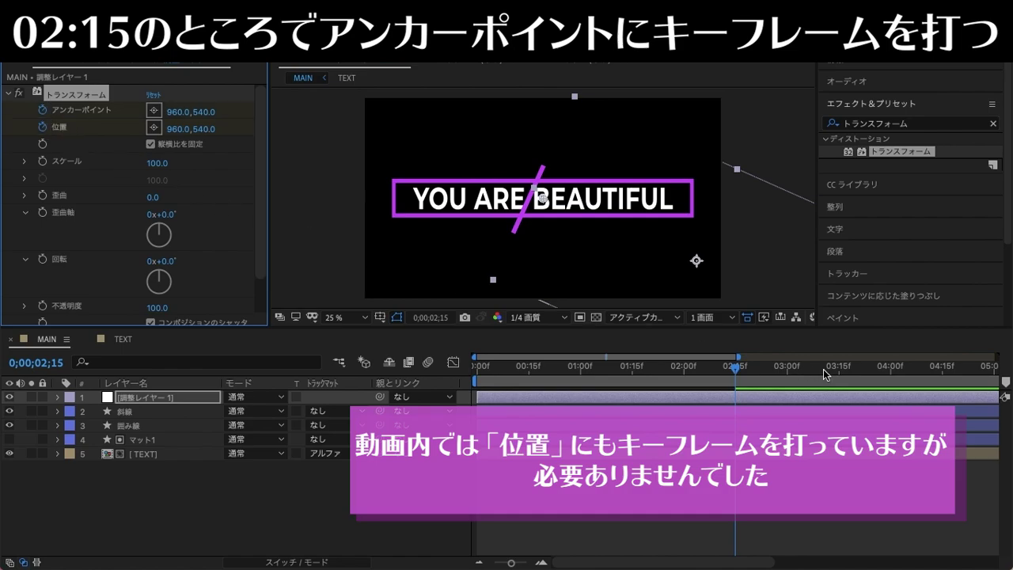
{"action": "left_click_drag", "start_coordinate": [736, 372], "coordinate": [838, 372]}
{"action": "left_click", "coordinate": [144, 399]}
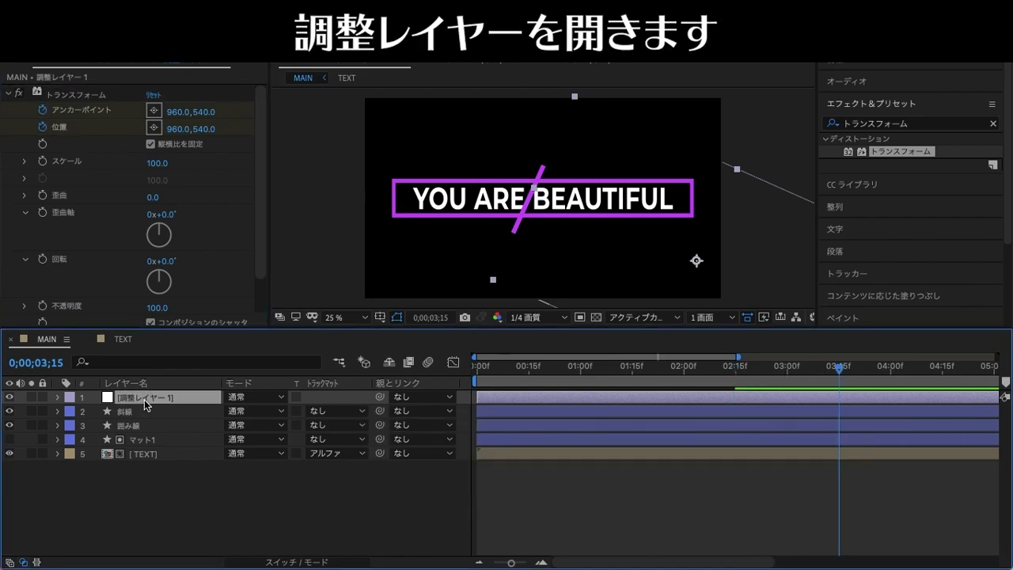
{"action": "key", "text": "u"}
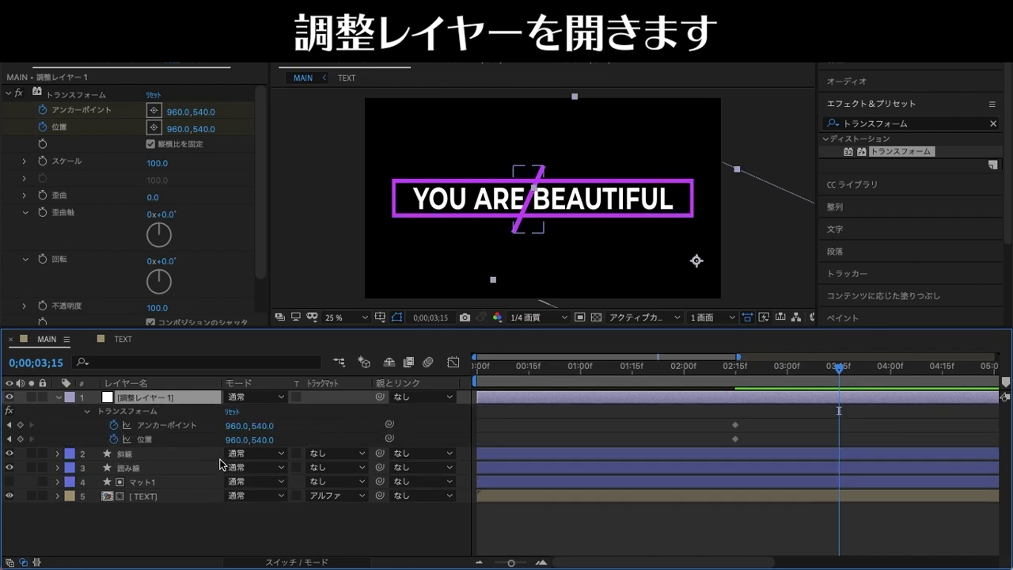
{"action": "left_click_drag", "start_coordinate": [238, 425], "coordinate": [231, 425]}
{"action": "left_click", "coordinate": [127, 411]}
{"action": "left_click_drag", "start_coordinate": [542, 197], "coordinate": [539, 214]}
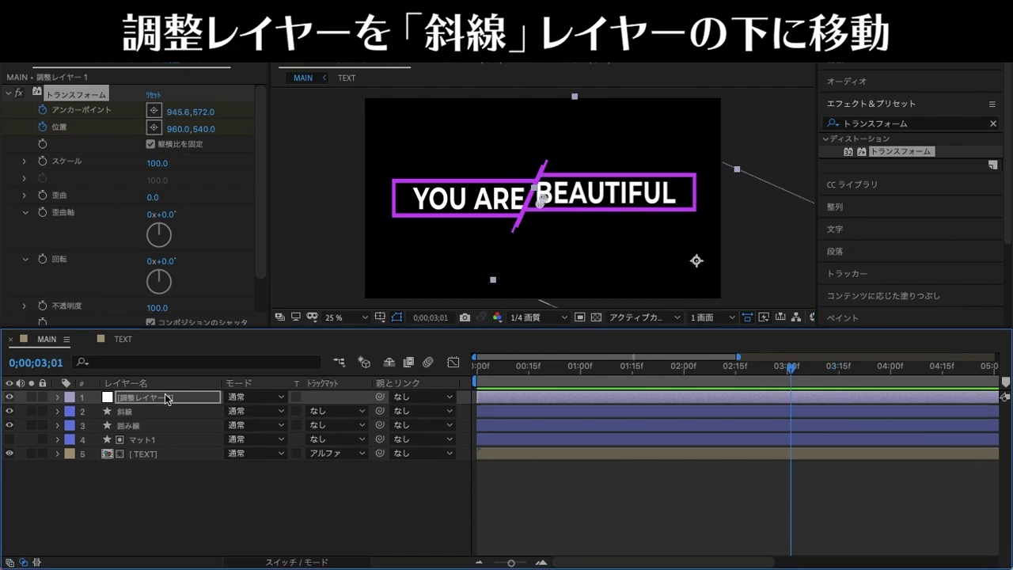
- Move the adjustment layer below 斜線 in the layer stack and preview the animation
{"action": "left_click_drag", "start_coordinate": [166, 397], "coordinate": [166, 417]}
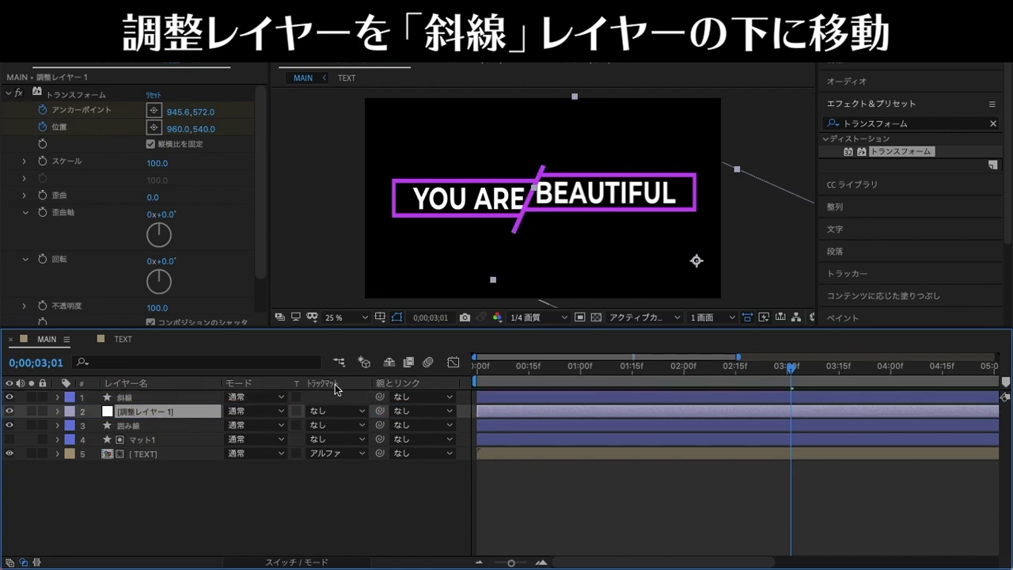
{"action": "left_click_drag", "start_coordinate": [649, 369], "coordinate": [523, 368]}
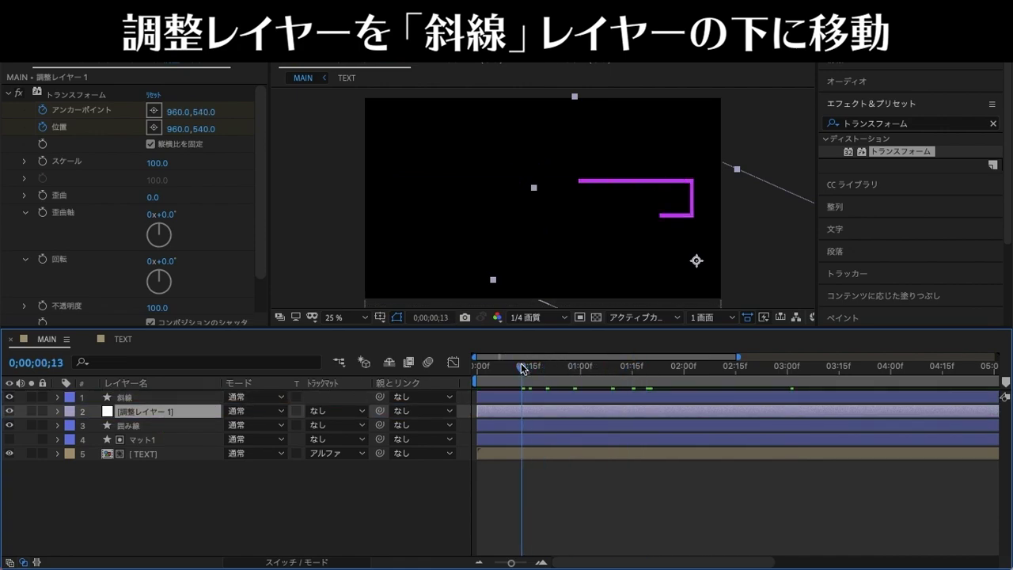
{"action": "key", "text": "space"}
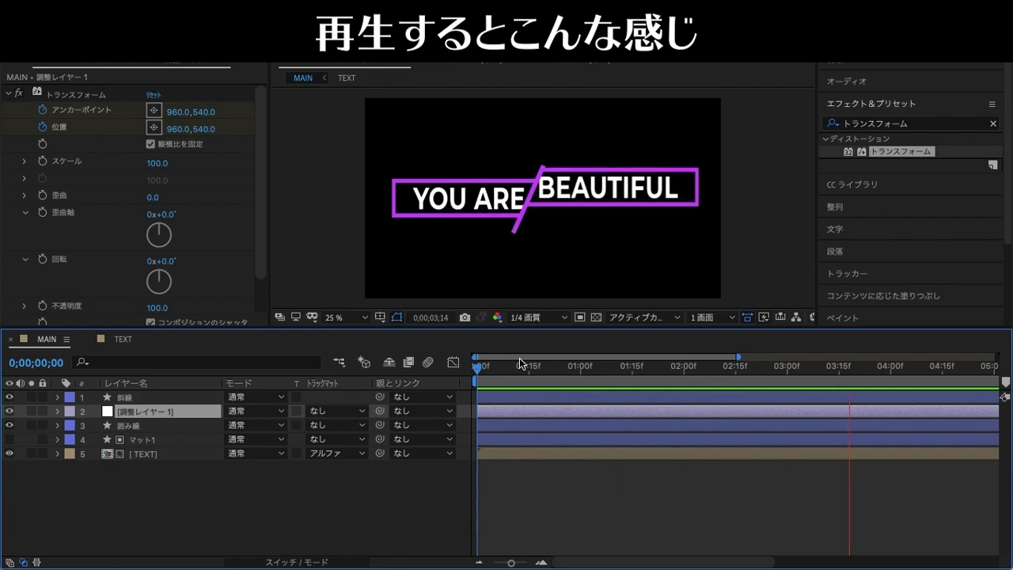
{"action": "key", "text": "space"}
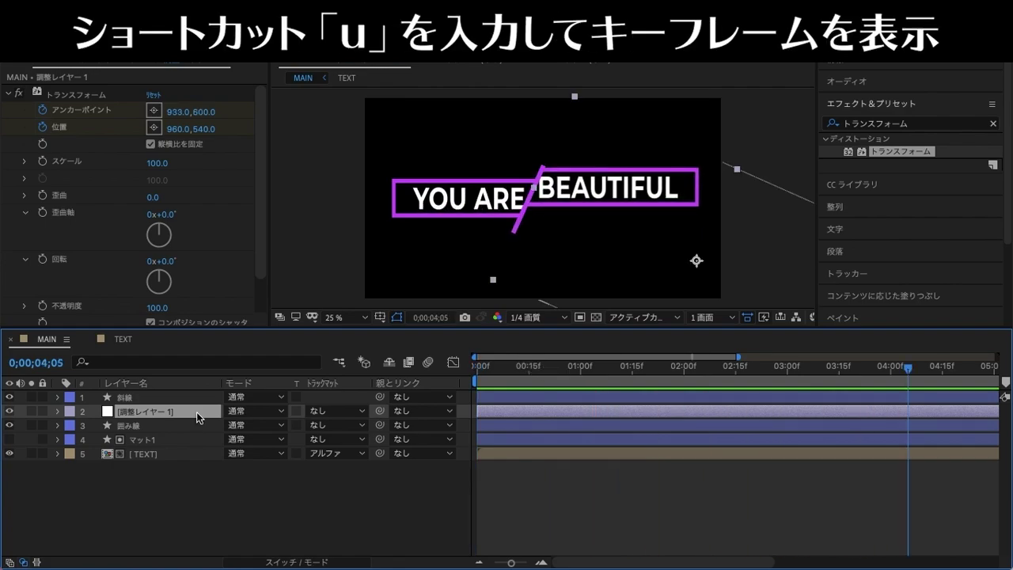
- Reveal the adjustment layer's Transform keyframes and apply Easy Ease to all of them
{"action": "key", "text": "u"}
{"action": "left_click_drag", "start_coordinate": [723, 427], "coordinate": [860, 467]}
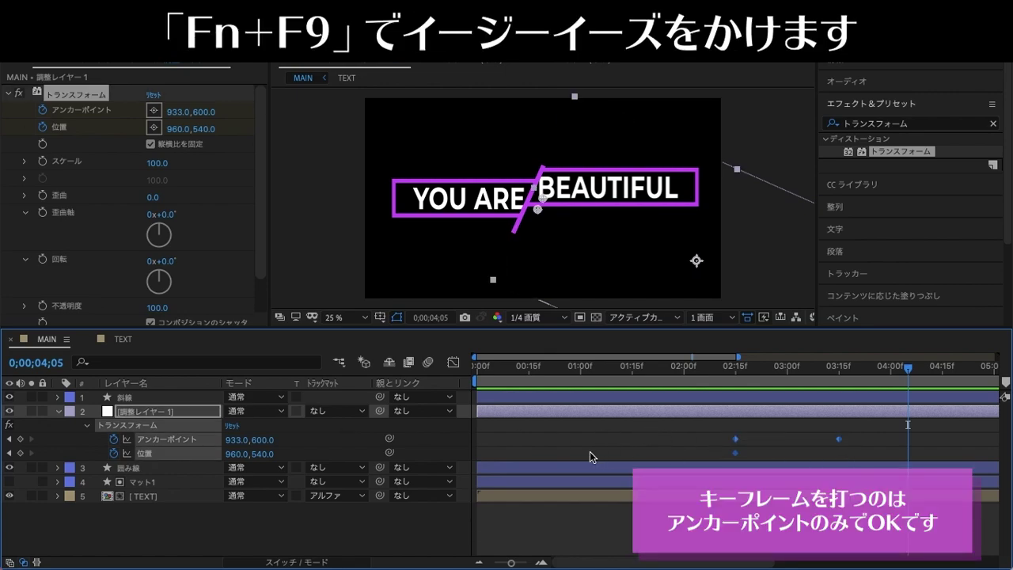
{"action": "key", "text": "F9"}
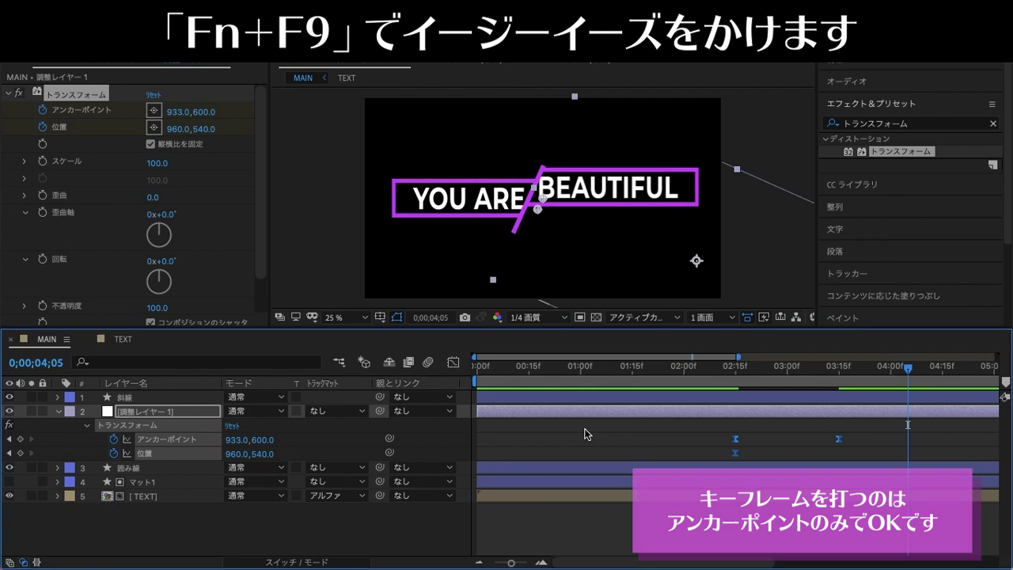
- Shape the Anchor Point's speed graph into a sharp early peak with a long, slow ending, and preview the result
{"action": "left_click", "coordinate": [453, 362]}
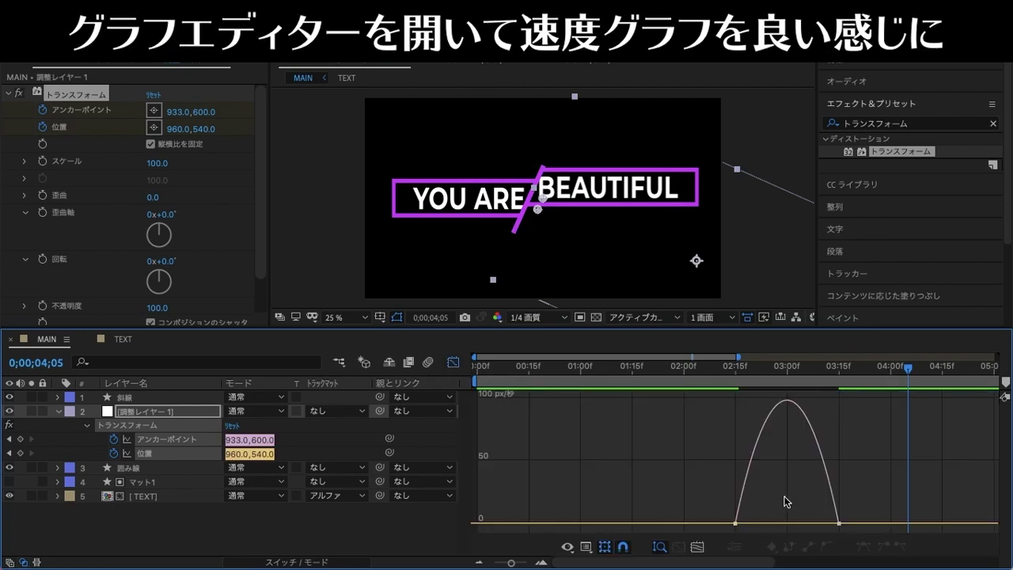
{"action": "left_click_drag", "start_coordinate": [843, 519], "coordinate": [797, 523]}
{"action": "key", "text": "space"}
{"action": "key", "text": "space"}
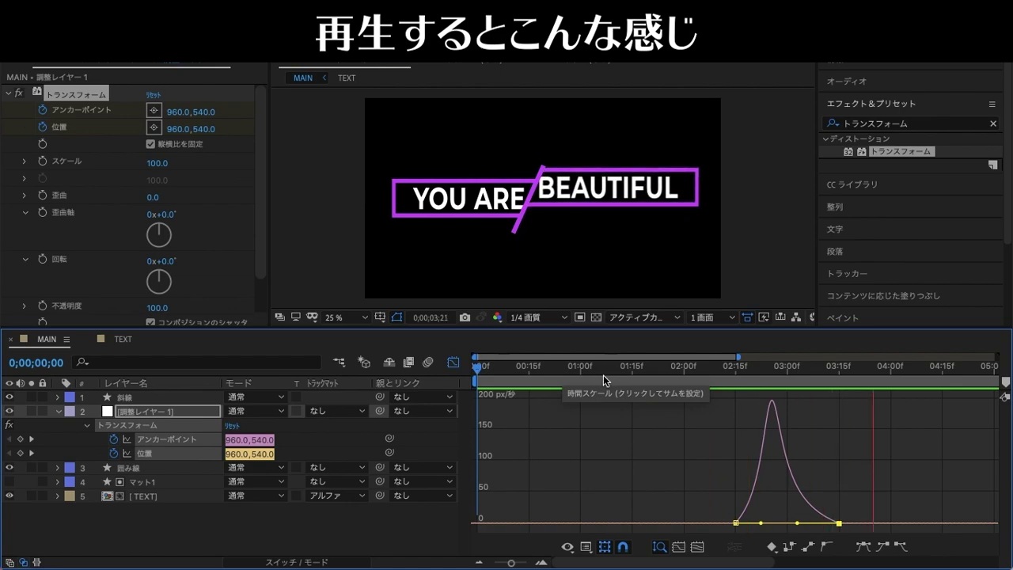
{"action": "key", "text": "space"}
{"action": "key", "text": "shift+F3"}
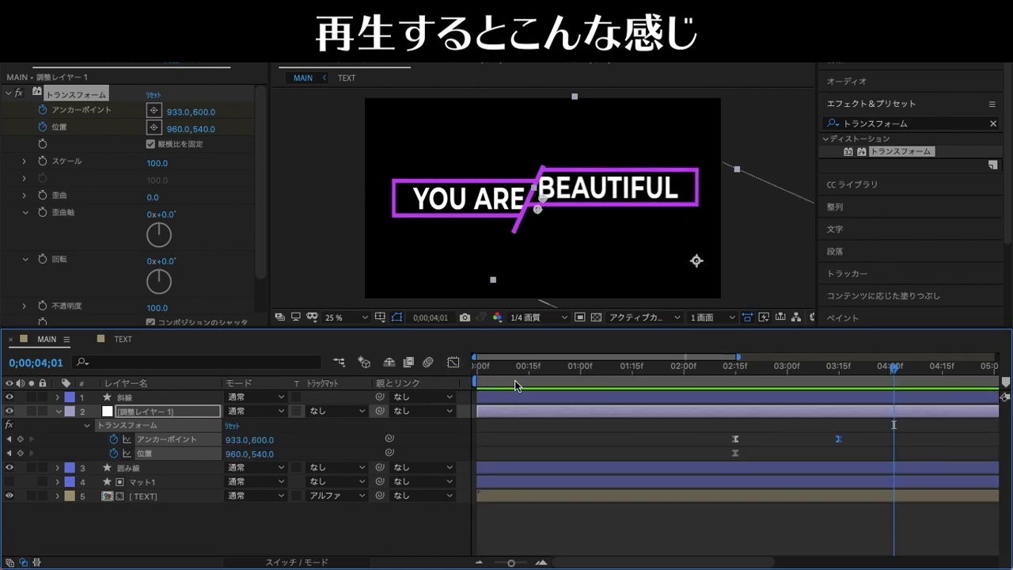
- Rename the adjustment layer to 右
{"action": "right_click", "coordinate": [139, 411]}
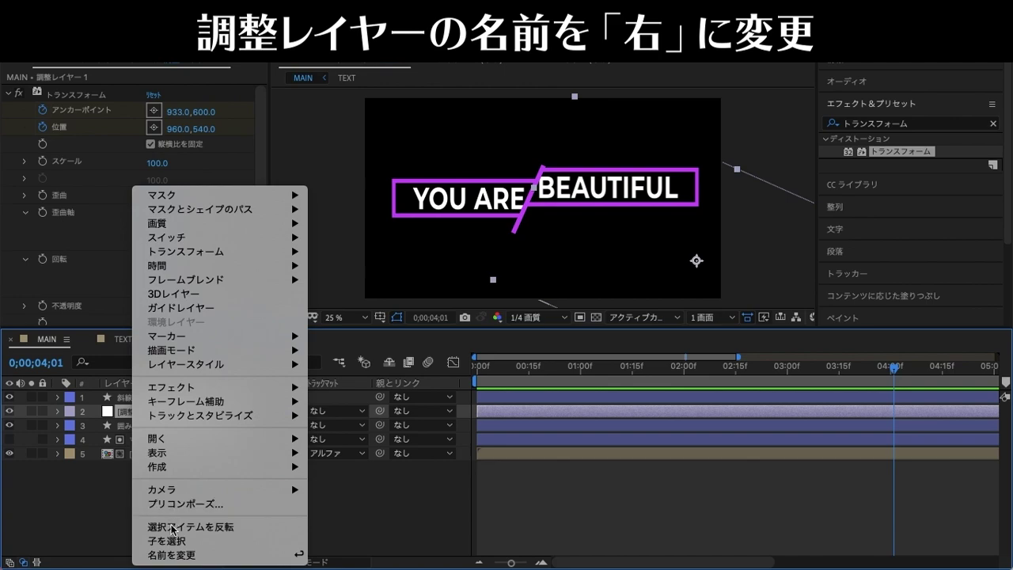
{"action": "left_click", "coordinate": [171, 554]}
{"action": "key", "text": "BackSpace"}
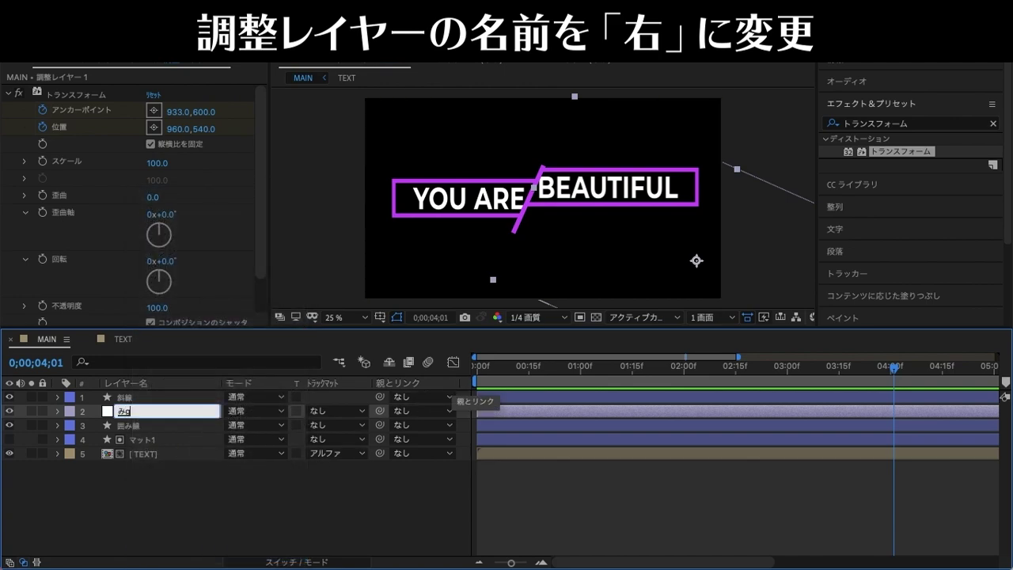
{"action": "type", "text": "右"}
{"action": "key", "text": "Return"}
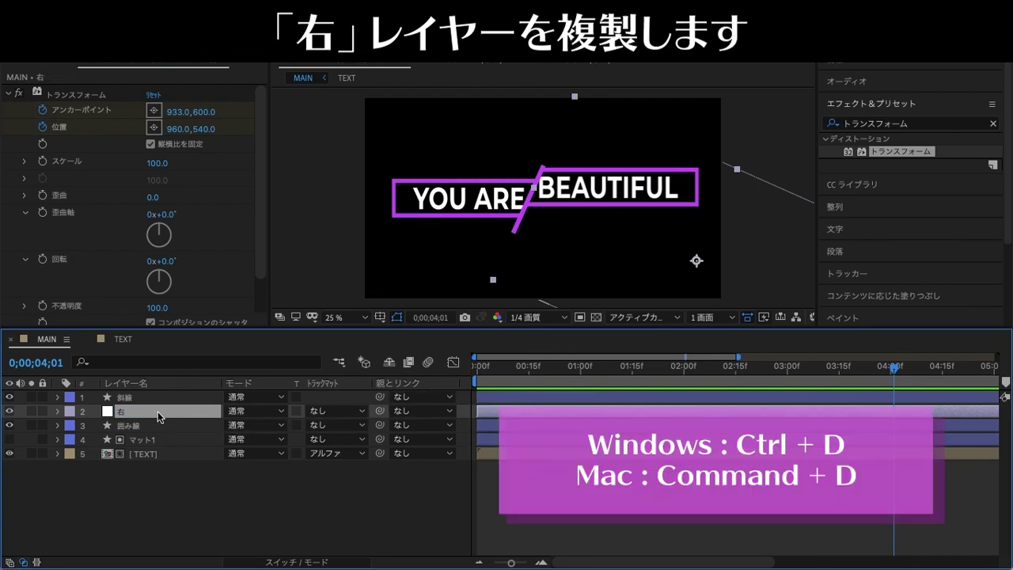
- Duplicate the 右 layer, move the copy above 斜線, and reveal both layers' keyframes with the time at 0;00;02;15
{"action": "key", "text": "ctrl+d"}
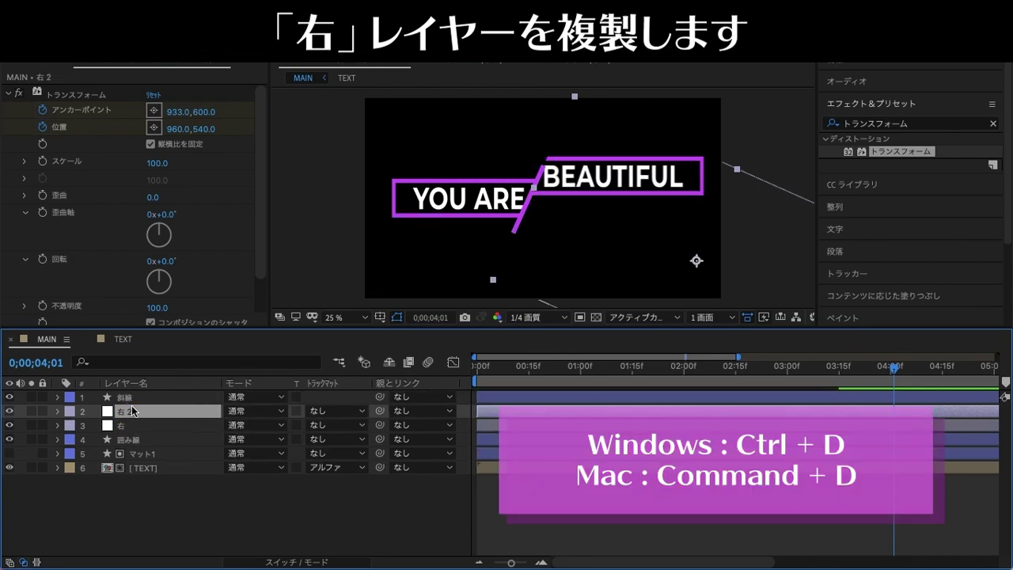
{"action": "left_click_drag", "start_coordinate": [137, 415], "coordinate": [137, 398]}
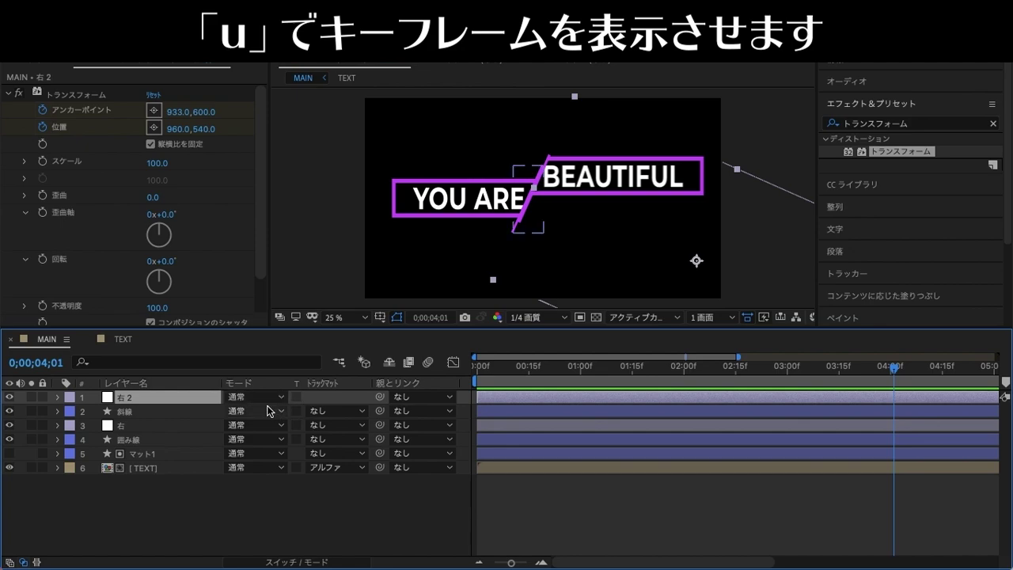
{"action": "key", "text": "u"}
{"action": "mouse_move", "coordinate": [733, 375]}
{"action": "left_mouse_down"}
{"action": "mouse_move", "coordinate": [719, 371]}
{"action": "mouse_move", "coordinate": [735, 370]}
{"action": "left_mouse_up"}
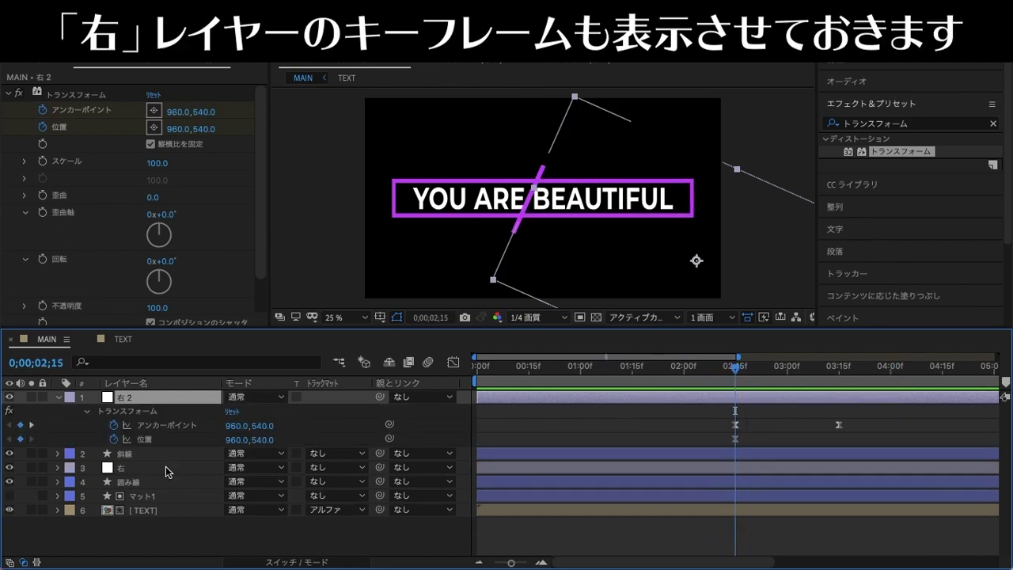
{"action": "left_click", "coordinate": [166, 466]}
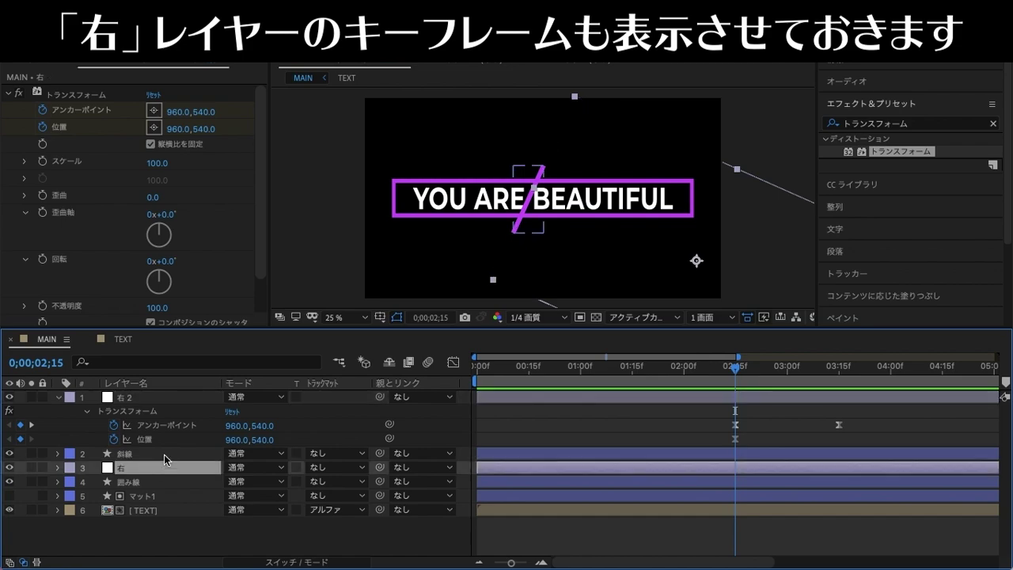
{"action": "key", "text": "u"}
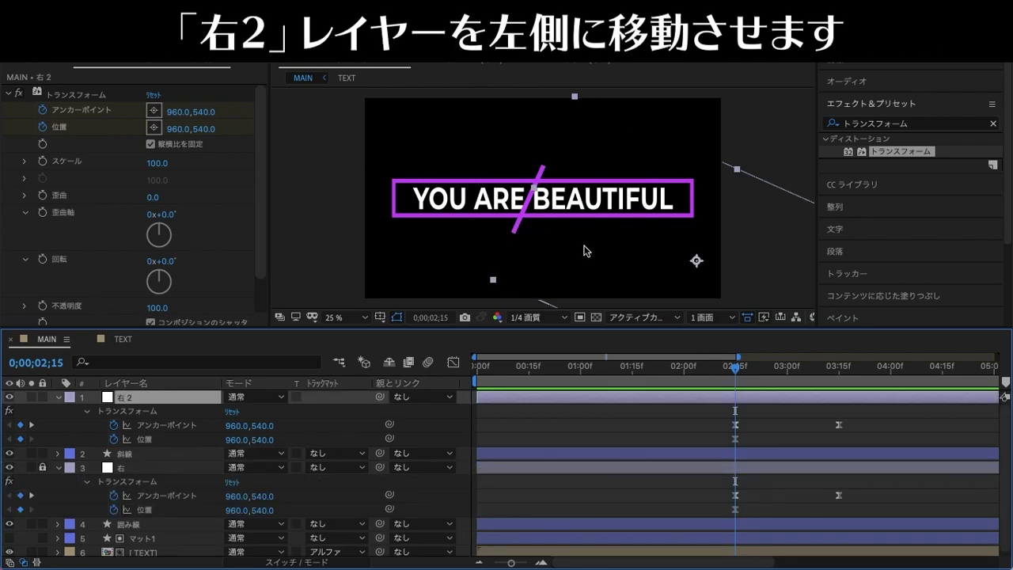
- Move 右 2 over the left half of the frame and apply a white Fill (塗り) effect to it
{"action": "left_click_drag", "start_coordinate": [693, 299], "coordinate": [395, 200]}
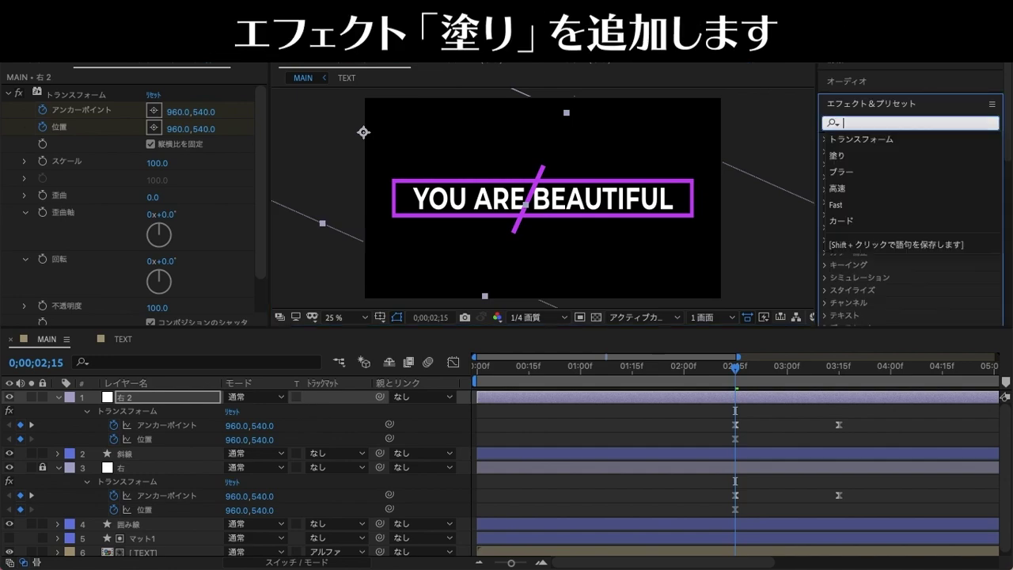
{"action": "type", "text": "塗り"}
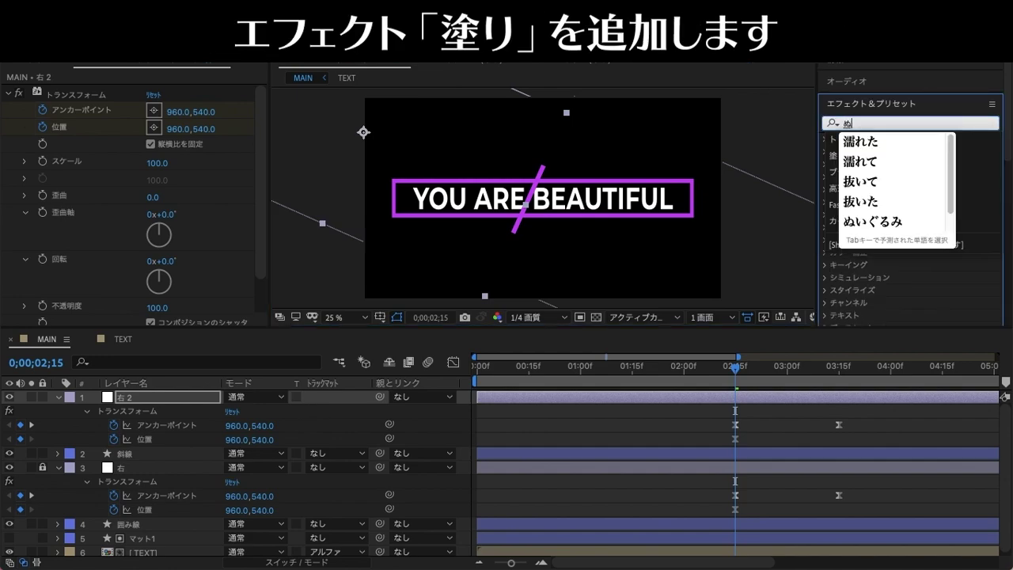
{"action": "key", "text": "Return"}
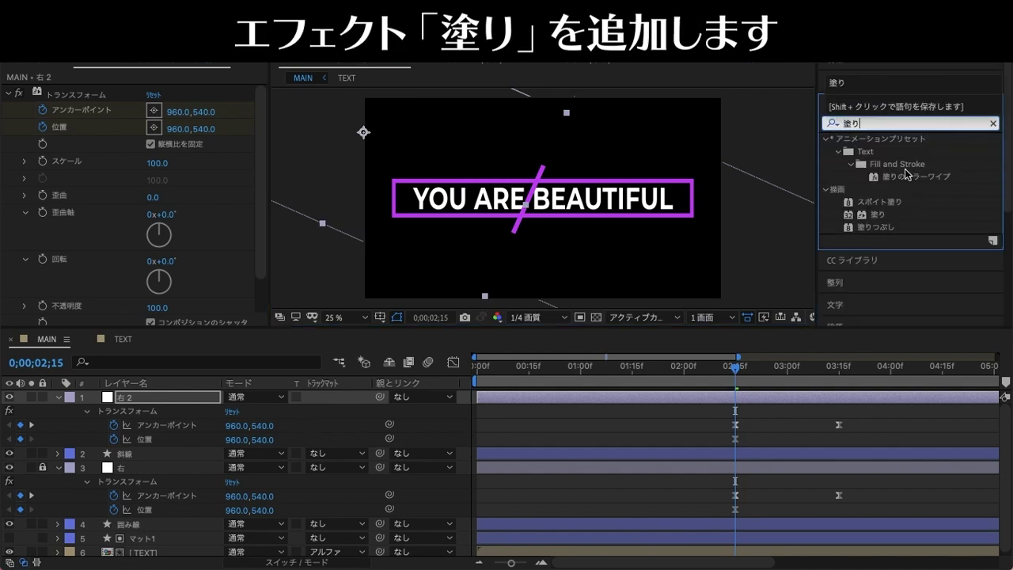
{"action": "left_click_drag", "start_coordinate": [884, 220], "coordinate": [174, 401]}
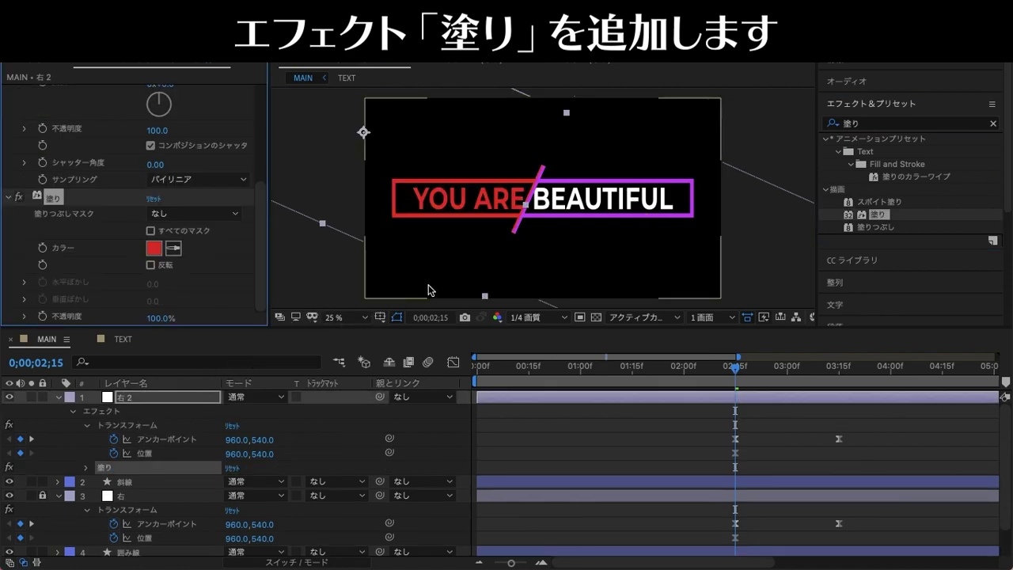
{"action": "scroll", "coordinate": [538, 217], "scroll_direction": "up", "scroll_amount": 2}
{"action": "left_click", "coordinate": [154, 252]}
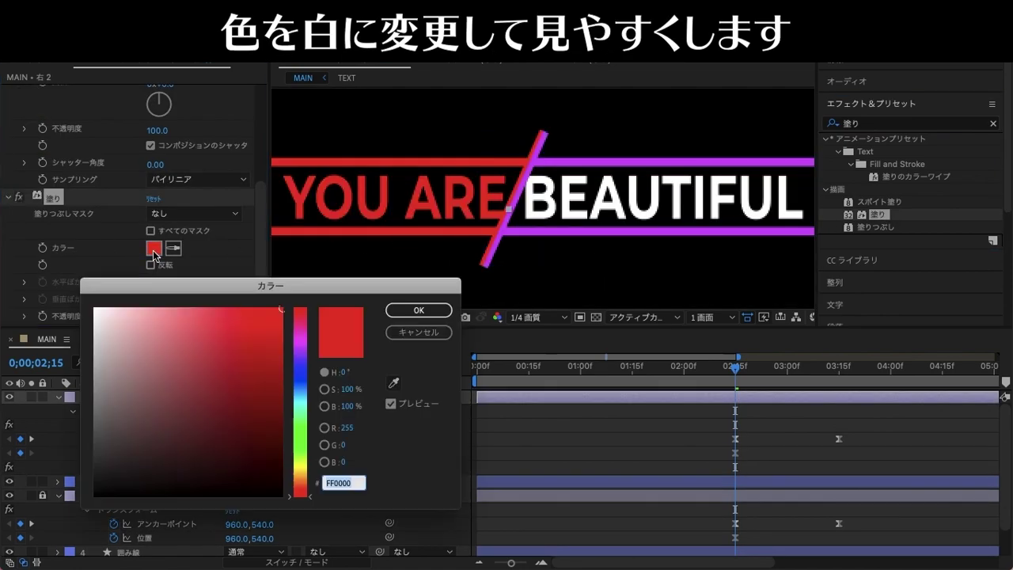
{"action": "left_click_drag", "start_coordinate": [195, 315], "coordinate": [42, 270]}
{"action": "left_click", "coordinate": [399, 312]}
{"action": "left_click", "coordinate": [400, 316]}
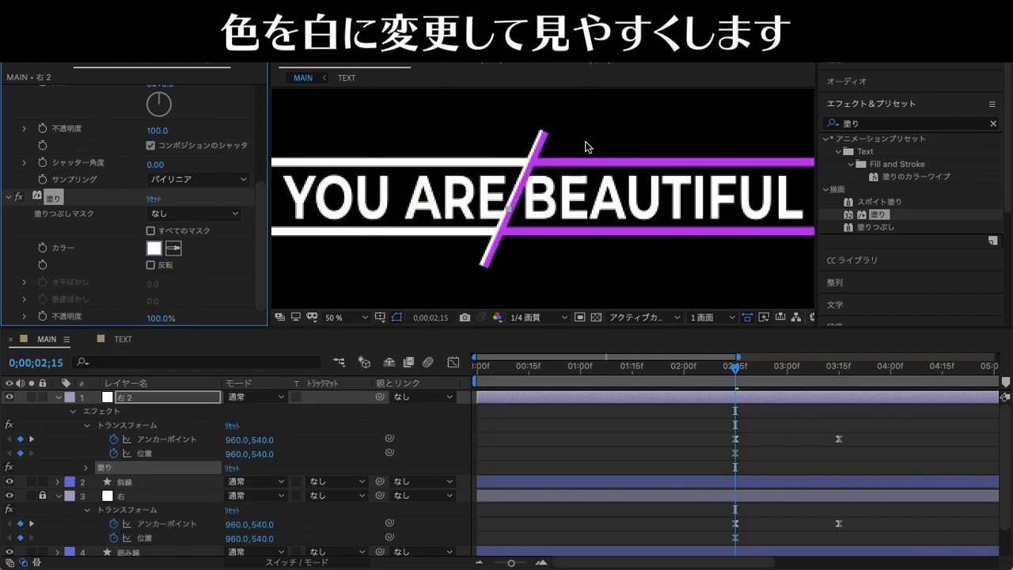
- Adjust 右 2 so its edge runs along the middle of the diagonal line, and delete its Fill effect
{"action": "left_click", "coordinate": [457, 154]}
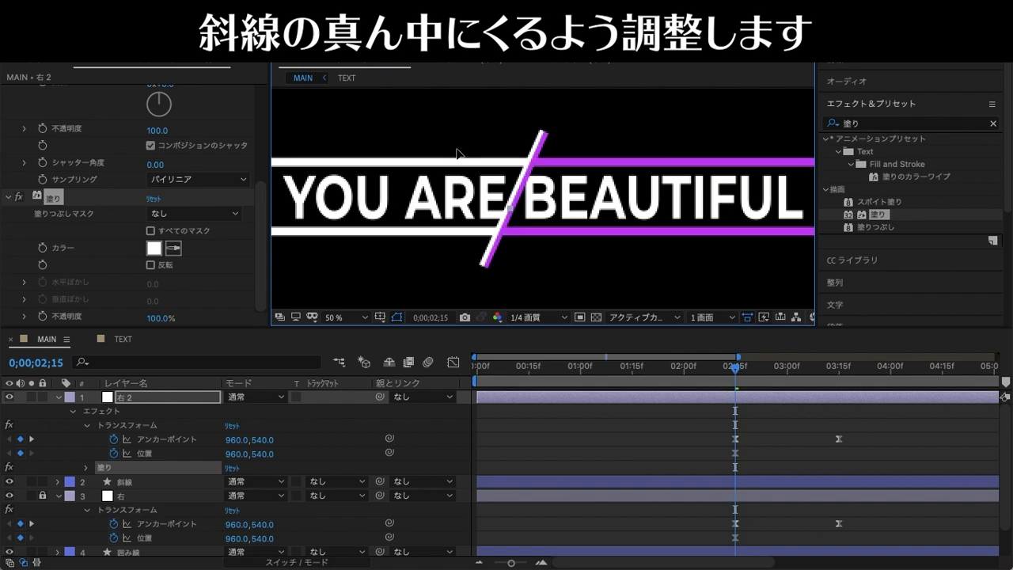
{"action": "left_click", "coordinate": [54, 198]}
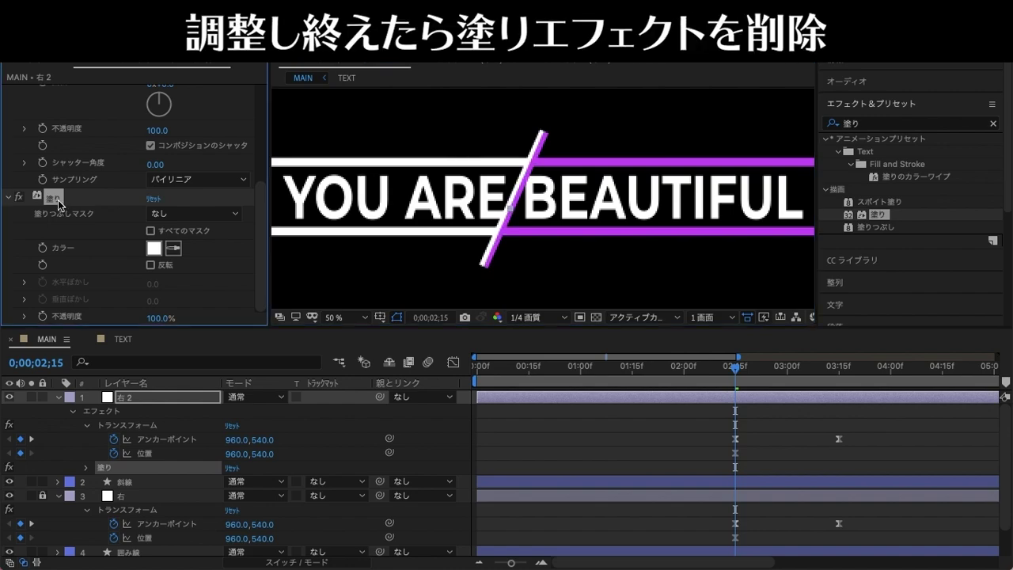
{"action": "key", "text": "Delete"}
{"action": "key", "text": "comma"}
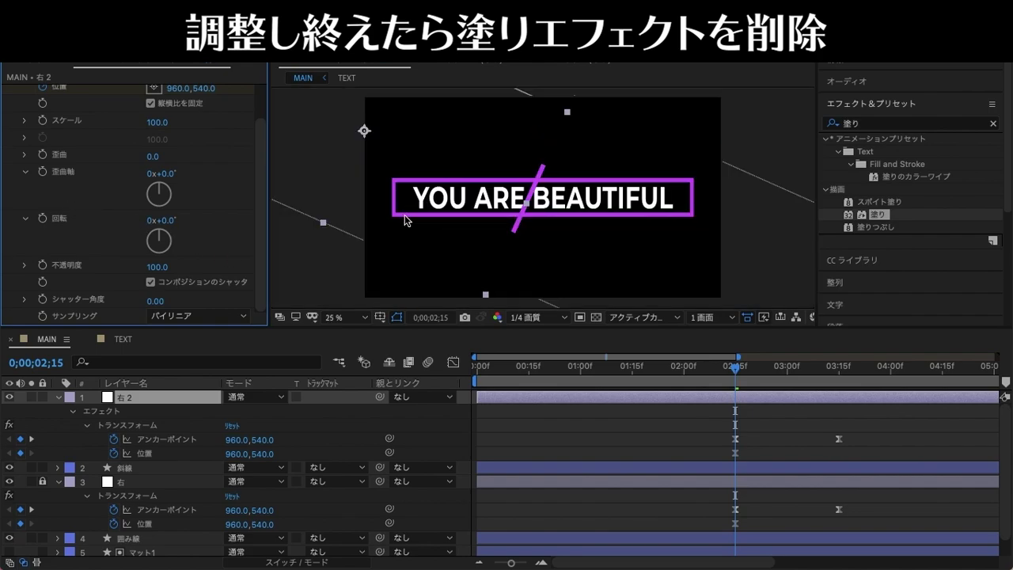
- At 0;00;03;15, set the 右 2 Transform anchor point to 989.0, 476.0 so the left half slides down along the diagonal
{"action": "left_click", "coordinate": [213, 453]}
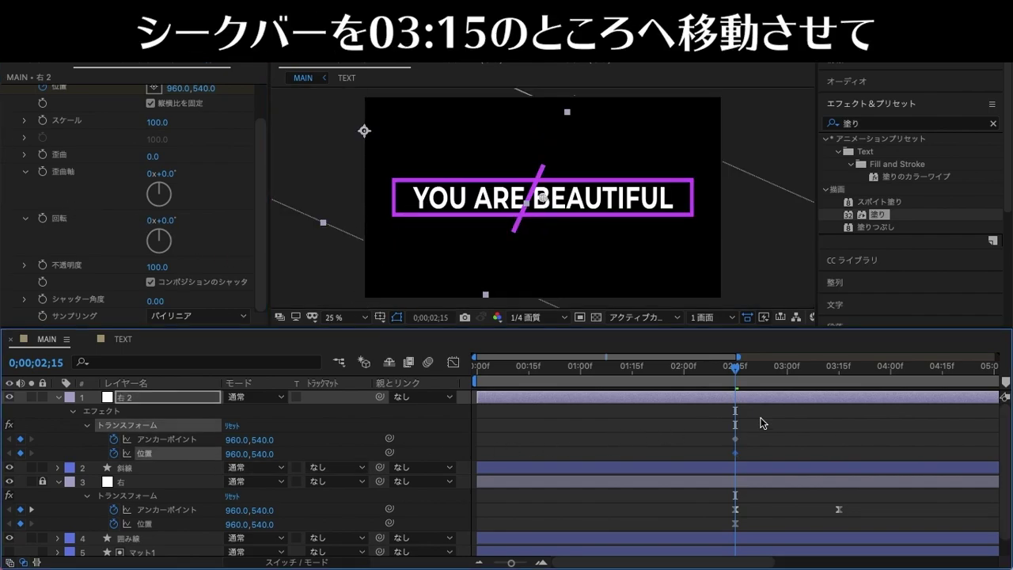
{"action": "left_click_drag", "start_coordinate": [735, 375], "coordinate": [842, 384]}
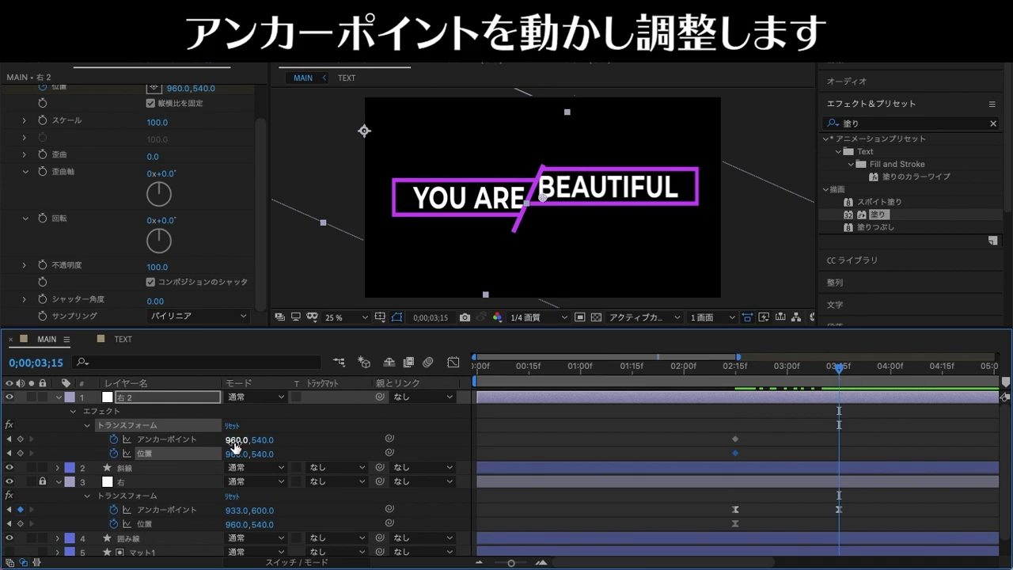
{"action": "left_click_drag", "start_coordinate": [236, 441], "coordinate": [242, 442]}
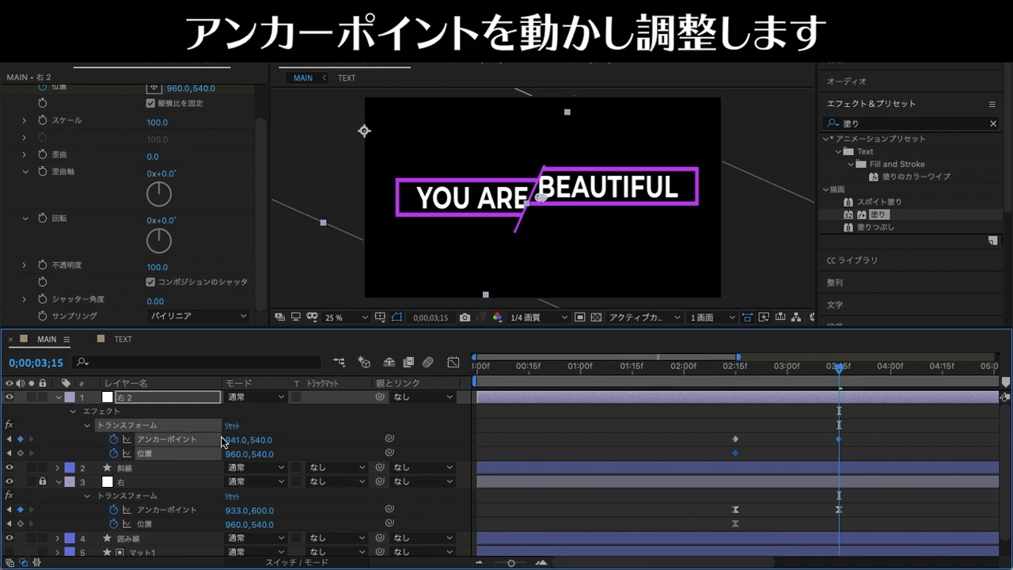
{"action": "left_click", "coordinate": [540, 204]}
{"action": "left_click_drag", "start_coordinate": [540, 204], "coordinate": [545, 190]}
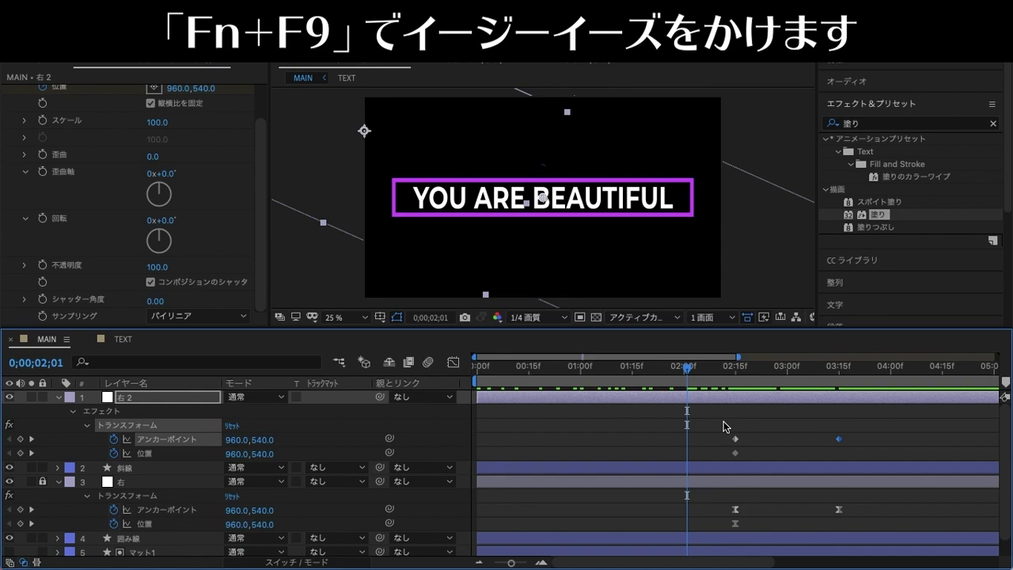
- Apply Easy Ease to all of 右 2's Transform anchor point and position keyframes
{"action": "left_click_drag", "start_coordinate": [723, 421], "coordinate": [858, 451]}
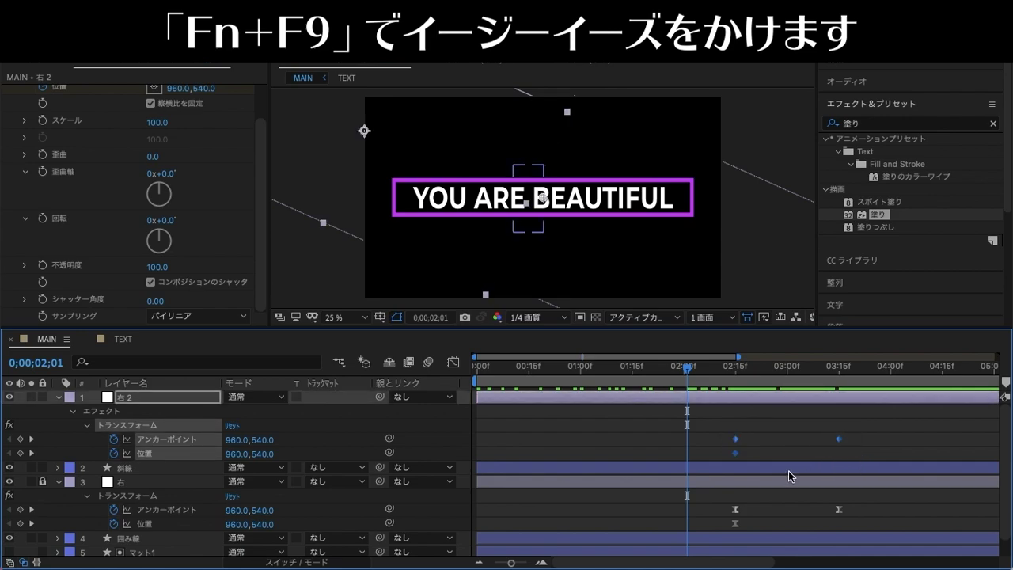
{"action": "key", "text": "F9"}
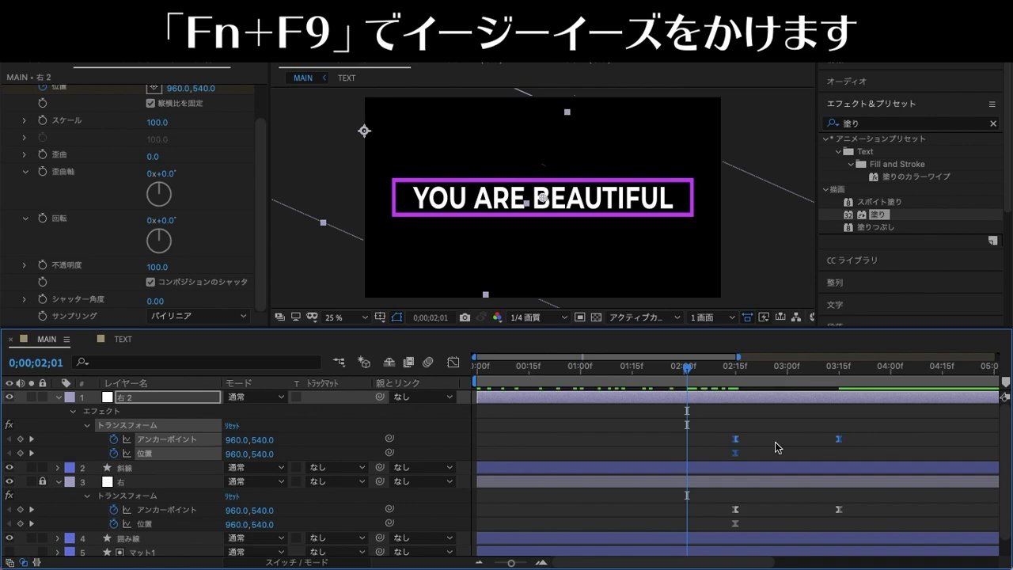
{"action": "left_click", "coordinate": [776, 447]}
- Adjust the speed graph of all keyframes on 右 and 右 2 together for a longer slowdown, and preview the motion
{"action": "left_click_drag", "start_coordinate": [723, 420], "coordinate": [862, 538]}
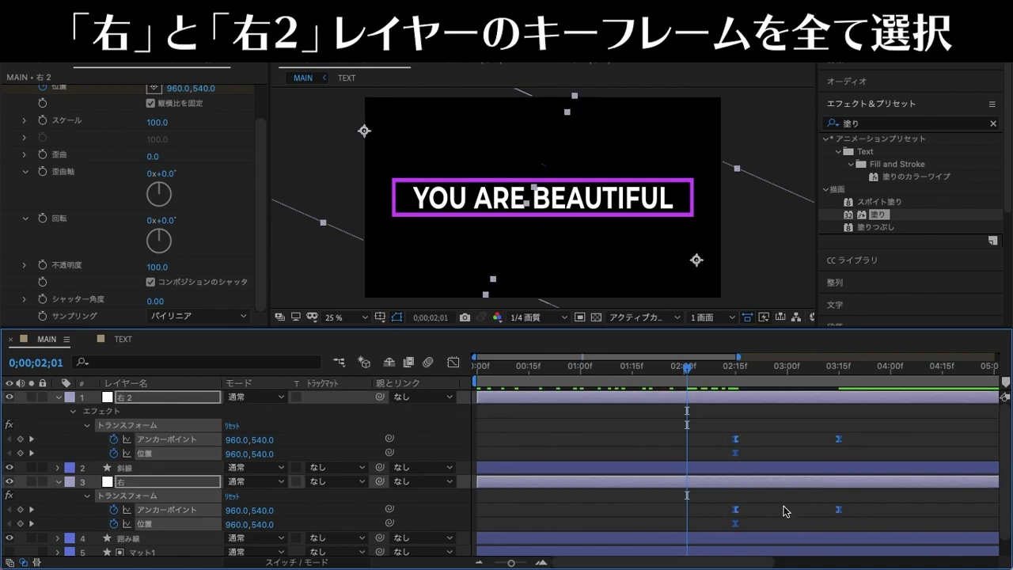
{"action": "left_click", "coordinate": [453, 362]}
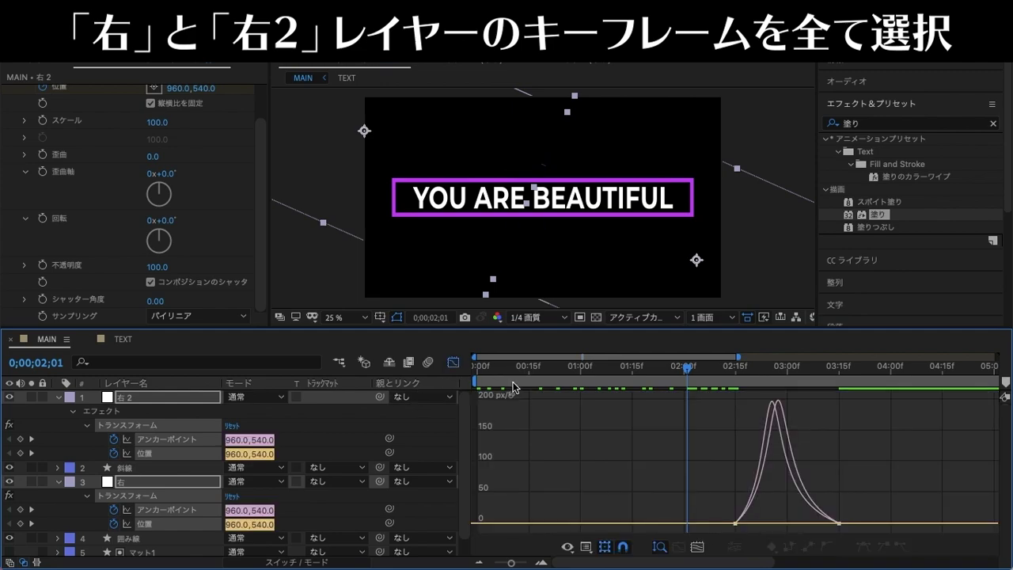
{"action": "left_click", "coordinate": [838, 523]}
{"action": "mouse_move", "coordinate": [801, 518]}
{"action": "left_mouse_down"}
{"action": "mouse_move", "coordinate": [758, 519]}
{"action": "mouse_move", "coordinate": [801, 523]}
{"action": "left_mouse_up"}
{"action": "key", "text": "space"}
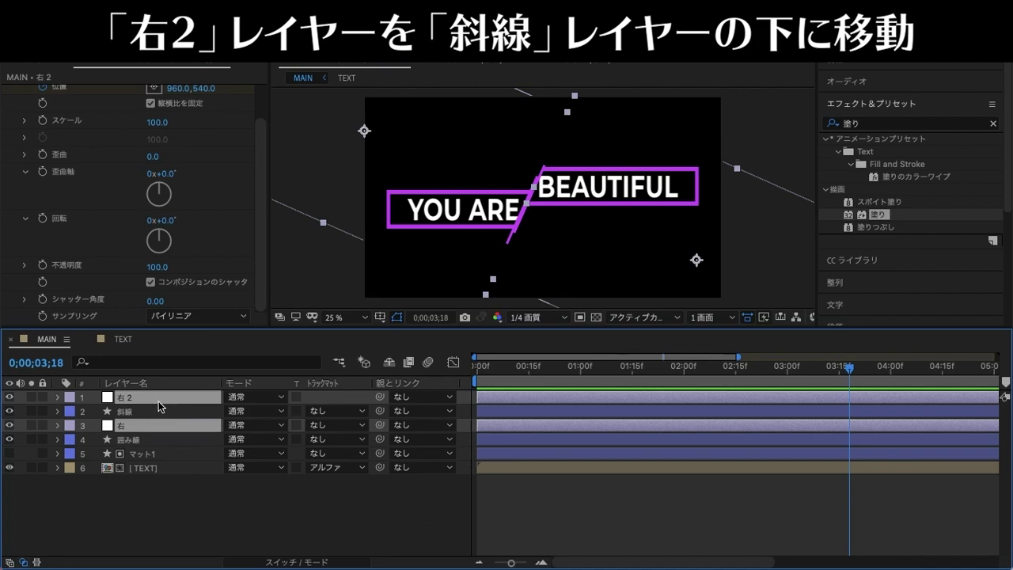
- Move the 右 2 layer below 斜線 and preview the composition from 0;00;00;00
{"action": "left_click_drag", "start_coordinate": [158, 401], "coordinate": [163, 425]}
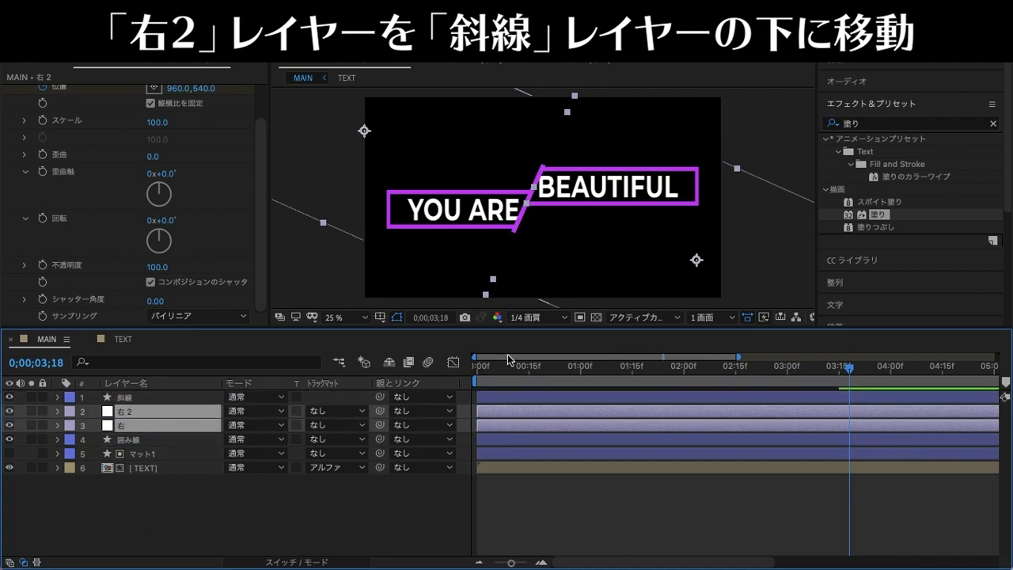
{"action": "left_click_drag", "start_coordinate": [582, 369], "coordinate": [440, 389]}
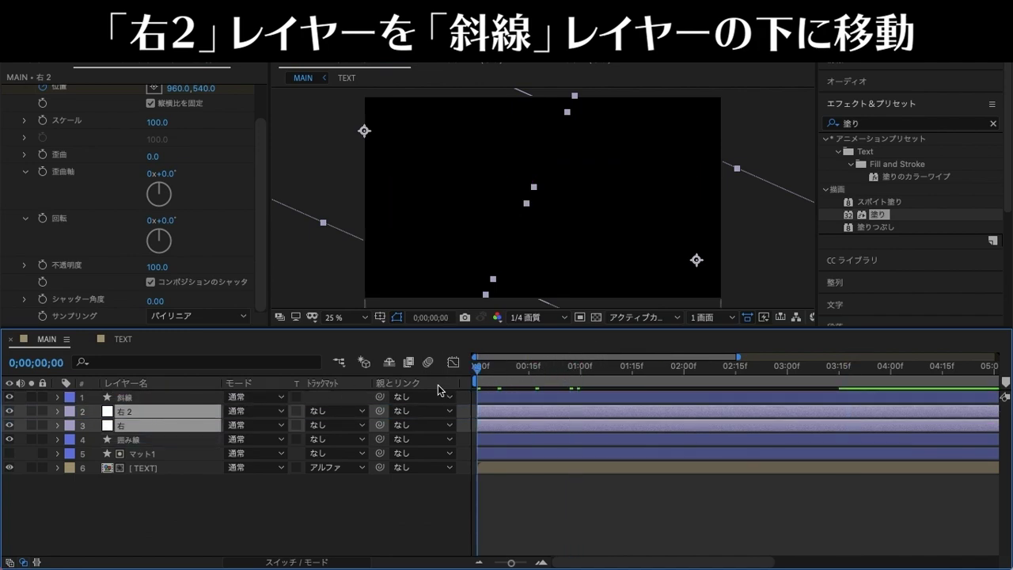
{"action": "key", "text": "space"}
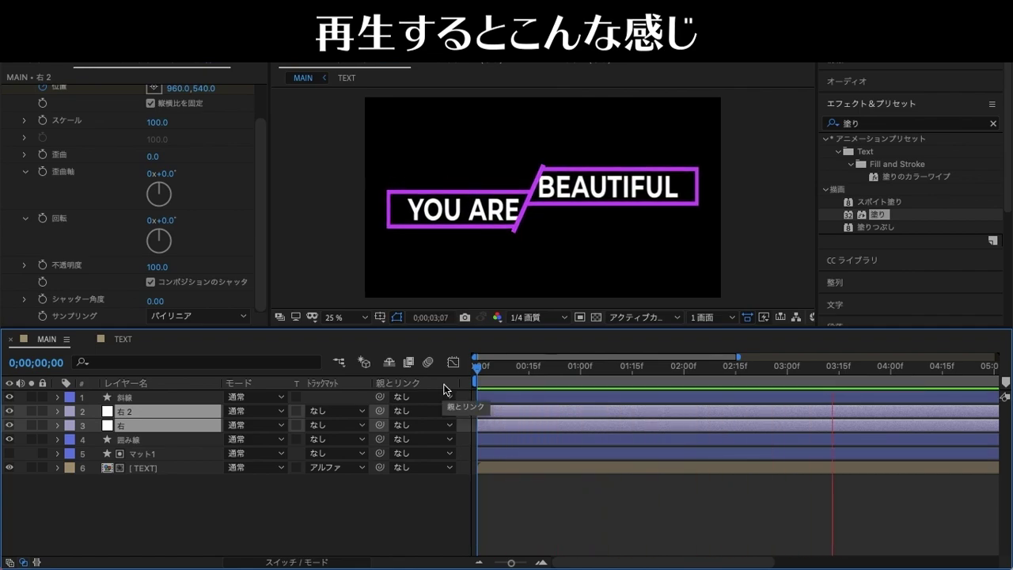
{"action": "key", "text": "space"}
- Rename the 右 2 layer as 左
{"action": "right_click", "coordinate": [150, 411]}
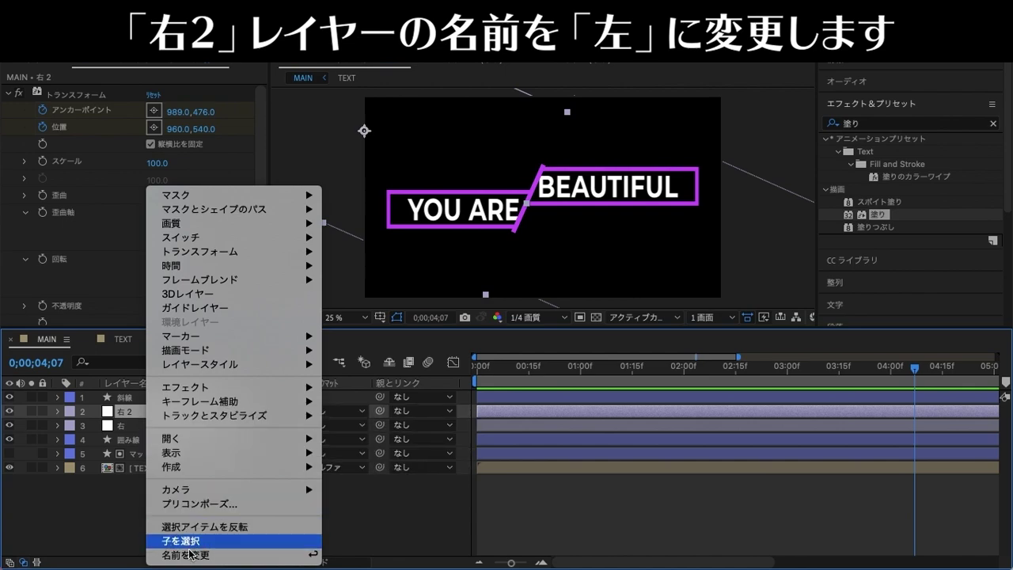
{"action": "left_click", "coordinate": [190, 554]}
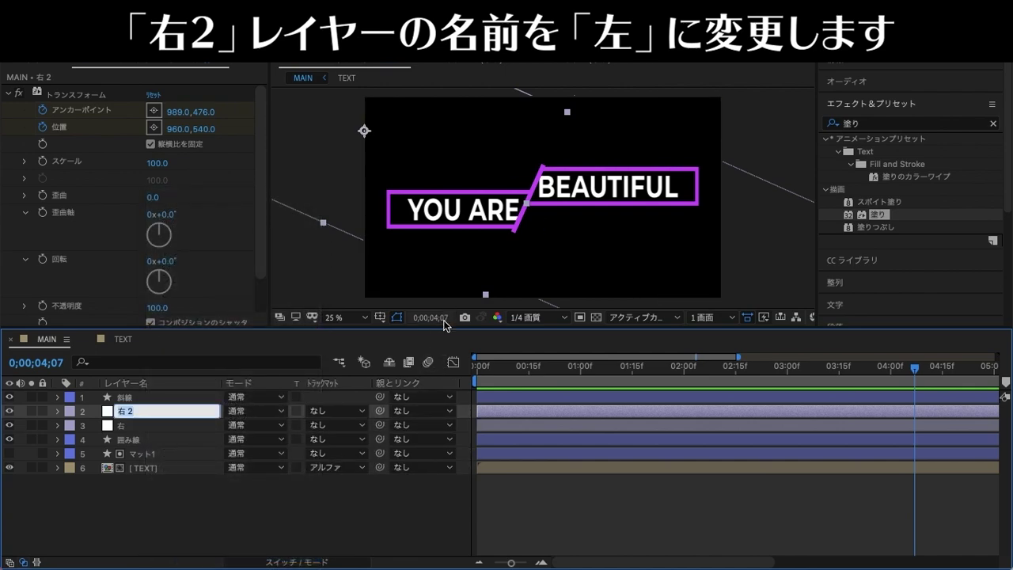
{"action": "type", "text": "hidari"}
{"action": "key", "text": "space"}
{"action": "key", "text": "Return"}
{"action": "key", "text": "Return"}
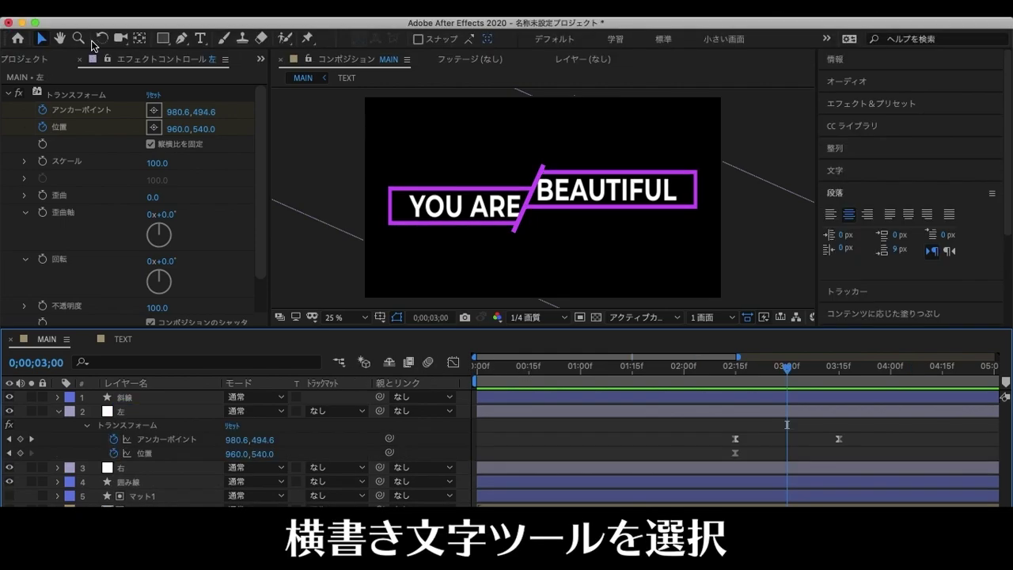
- Activate the Horizontal Type tool and set the text color to white (FFFFFF)
{"action": "left_click", "coordinate": [202, 42]}
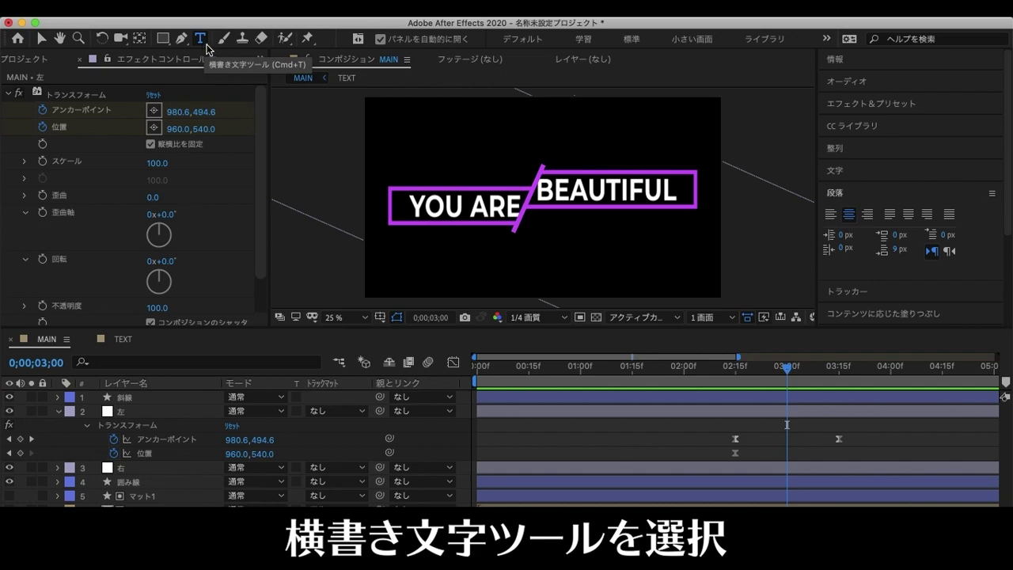
{"action": "left_click", "coordinate": [944, 168]}
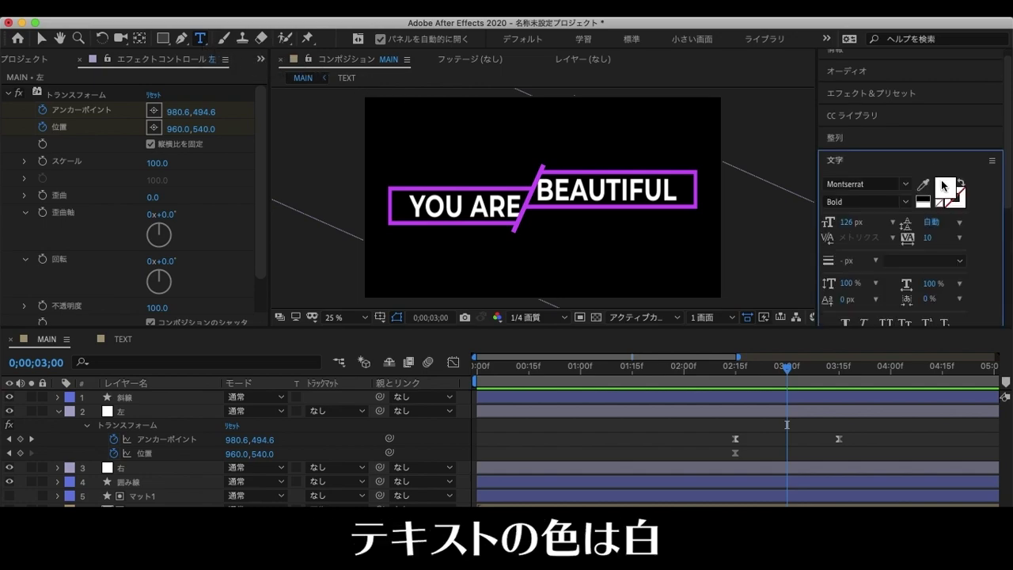
{"action": "left_click", "coordinate": [944, 184]}
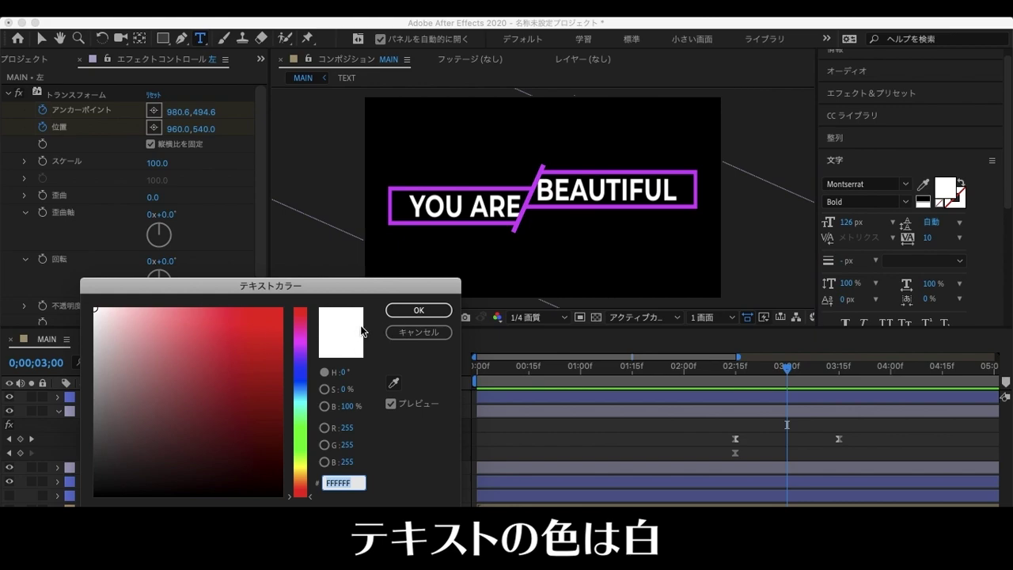
{"action": "left_click", "coordinate": [419, 310]}
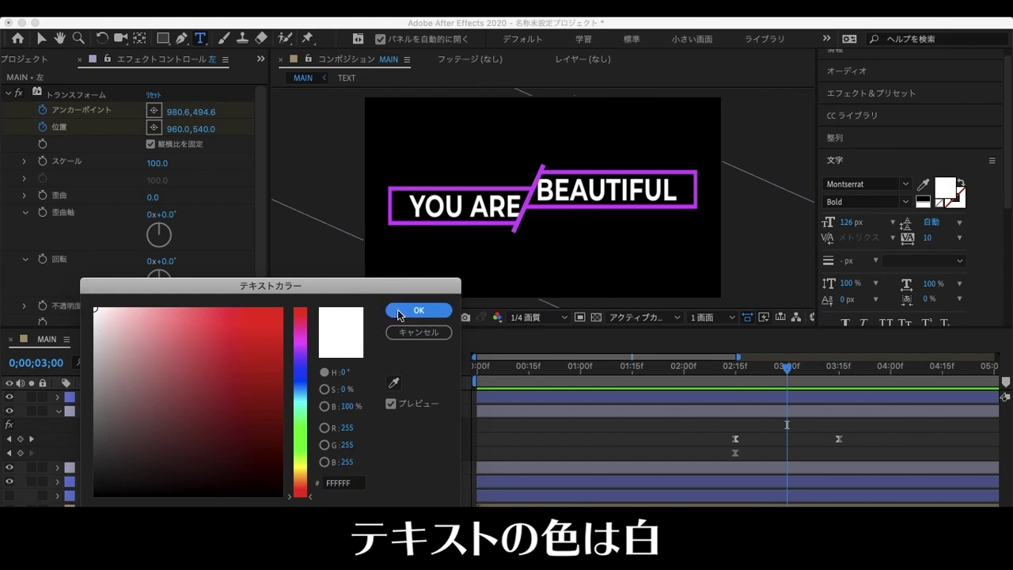
- Add a text layer reading あなたは美しい above the left half of the title
{"action": "left_click", "coordinate": [397, 157]}
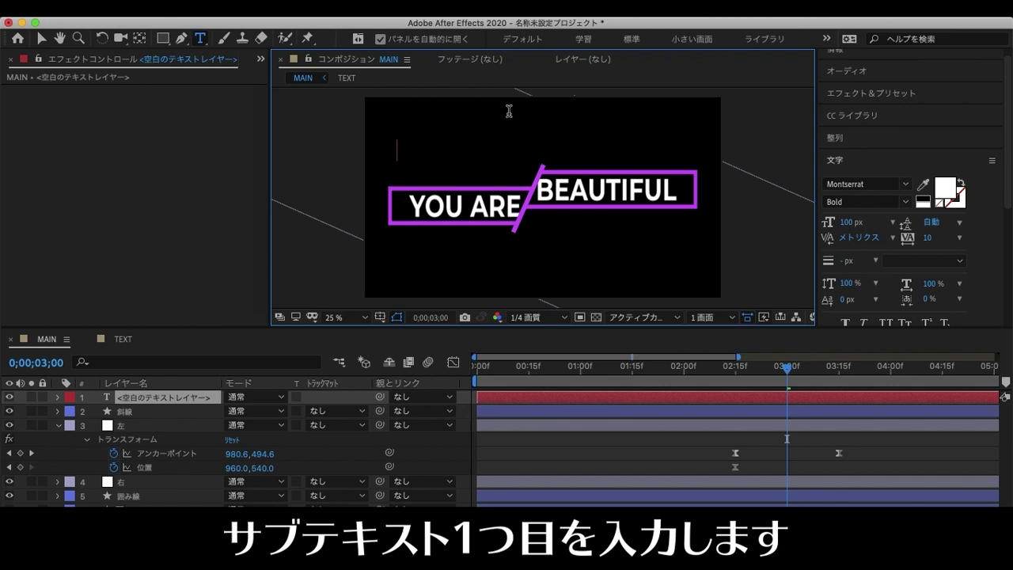
{"action": "type", "text": "あなたは"}
{"action": "key", "text": "Return"}
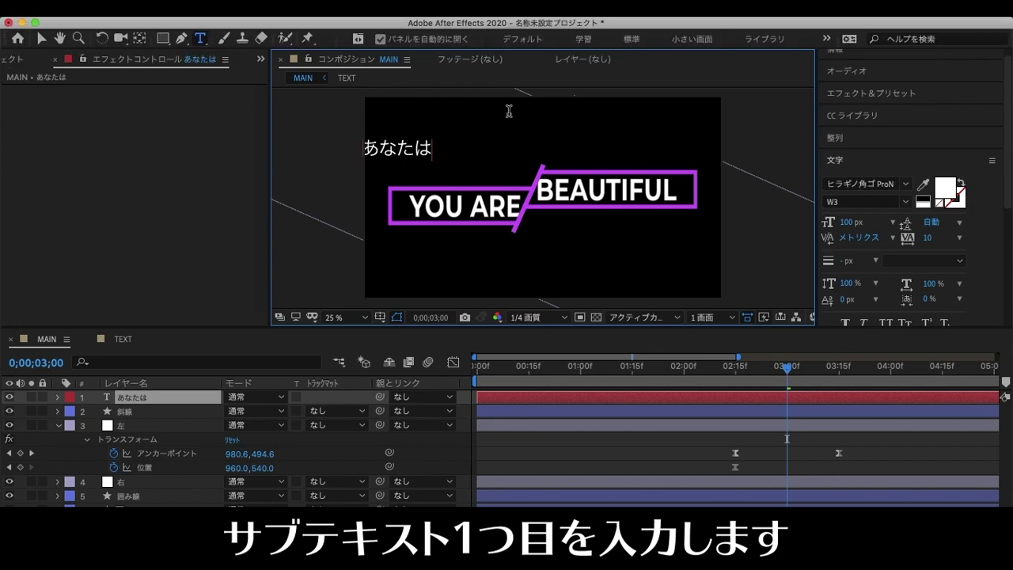
{"action": "type", "text": "うつくしい"}
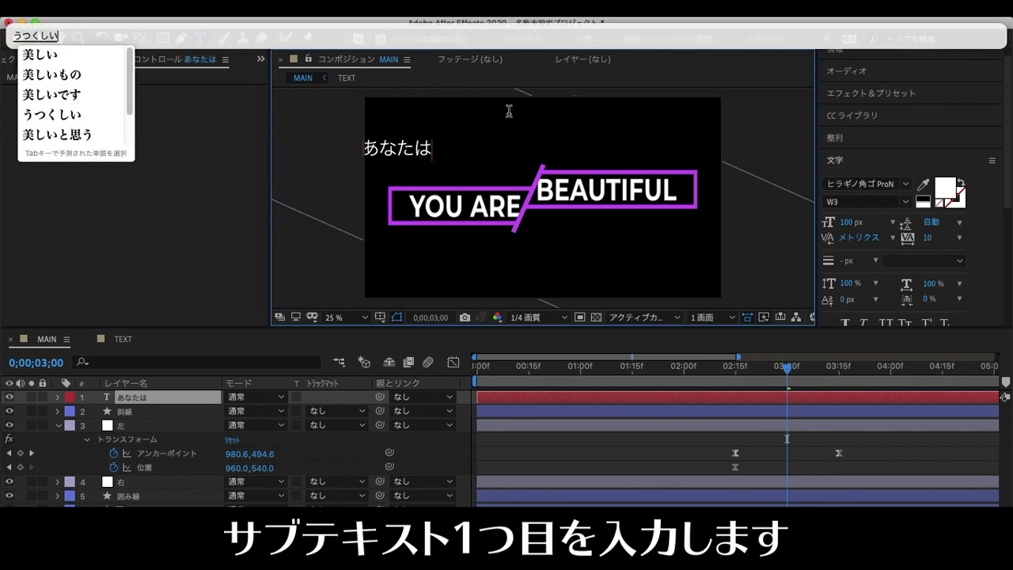
{"action": "key", "text": "space"}
{"action": "key", "text": "Return"}
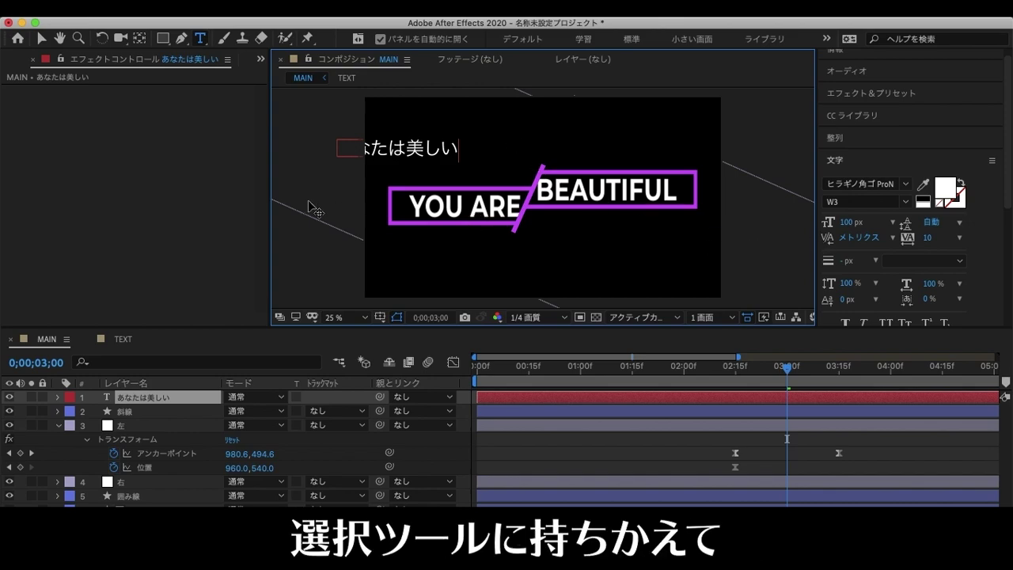
- Place あなたは美しい just above YOU ARE, and set its font size to 78 px and its tracking to 185
{"action": "left_click", "coordinate": [39, 40]}
{"action": "left_click_drag", "start_coordinate": [425, 155], "coordinate": [489, 179]}
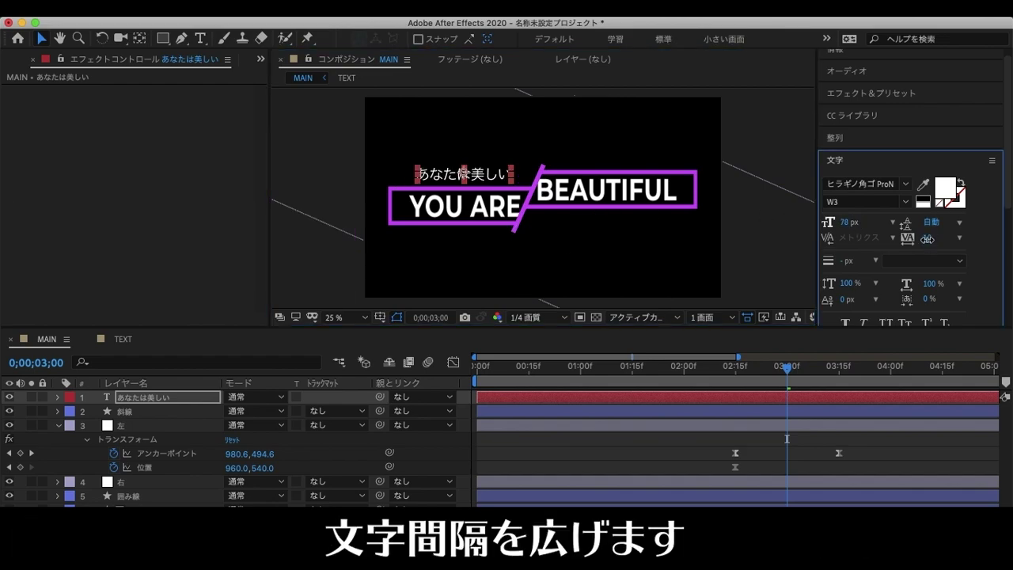
{"action": "left_click_drag", "start_coordinate": [925, 239], "coordinate": [1010, 254]}
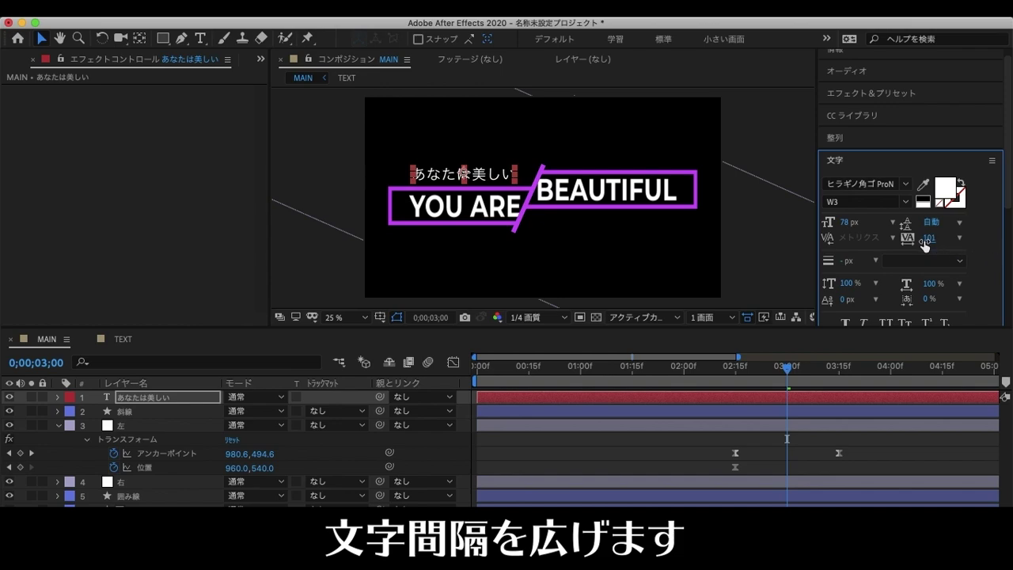
{"action": "left_click_drag", "start_coordinate": [929, 242], "coordinate": [994, 241]}
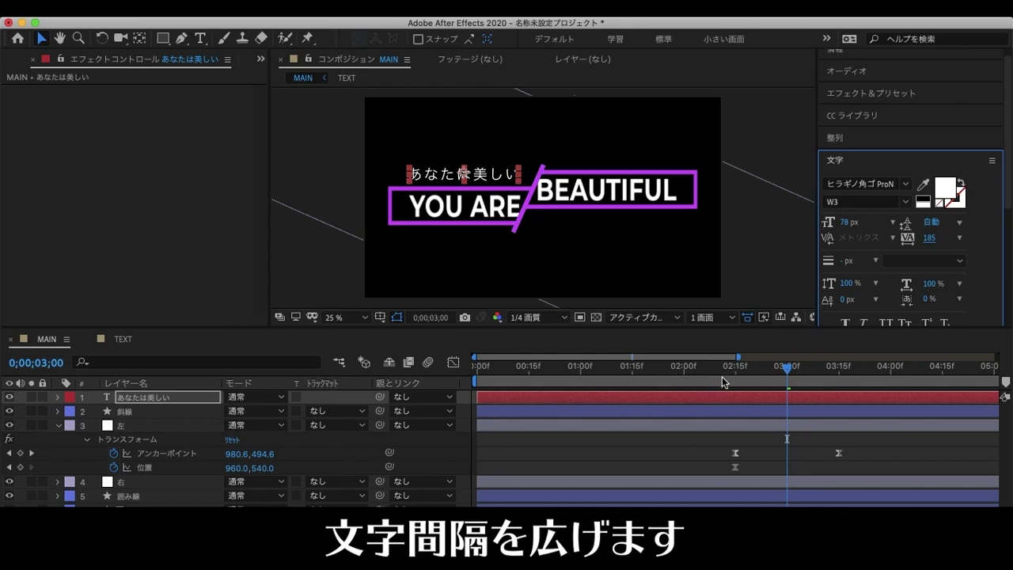
- Keyframe あなたは美しい's position at 0;00;04;00, and at 0;00;03;15 lower the text to a Y position of 526.7
{"action": "left_click", "coordinate": [891, 366]}
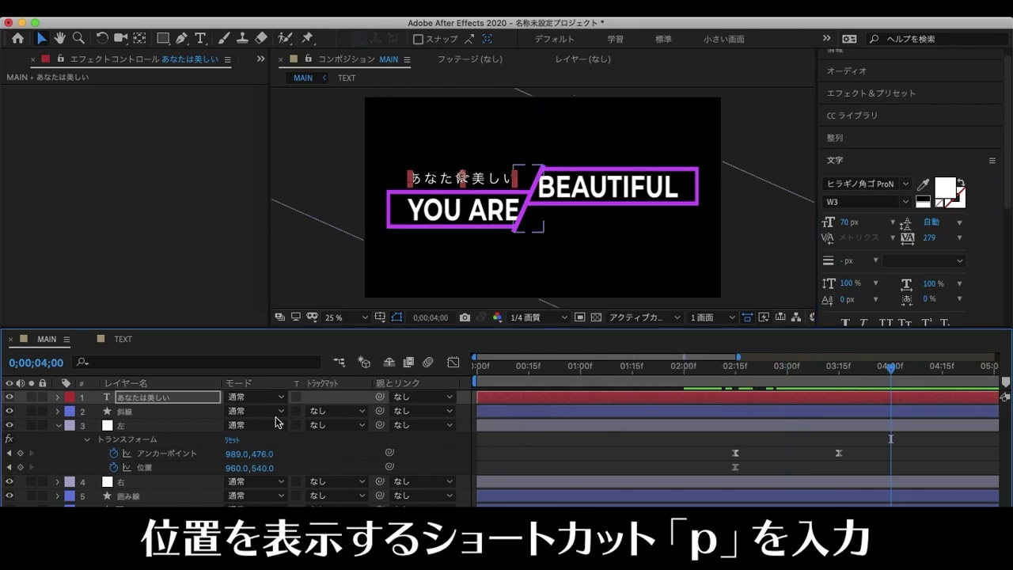
{"action": "left_click", "coordinate": [190, 401]}
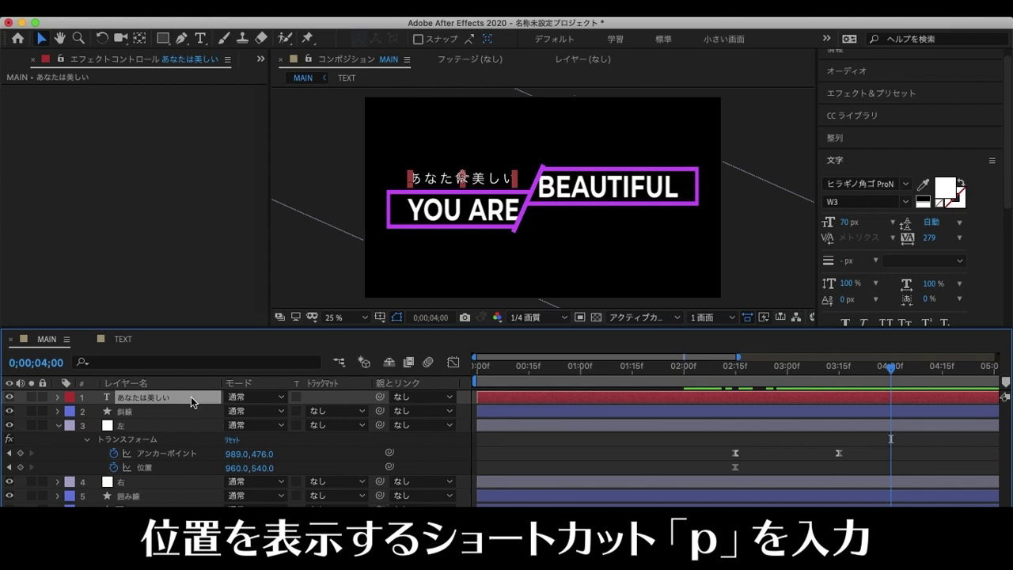
{"action": "key", "text": "p"}
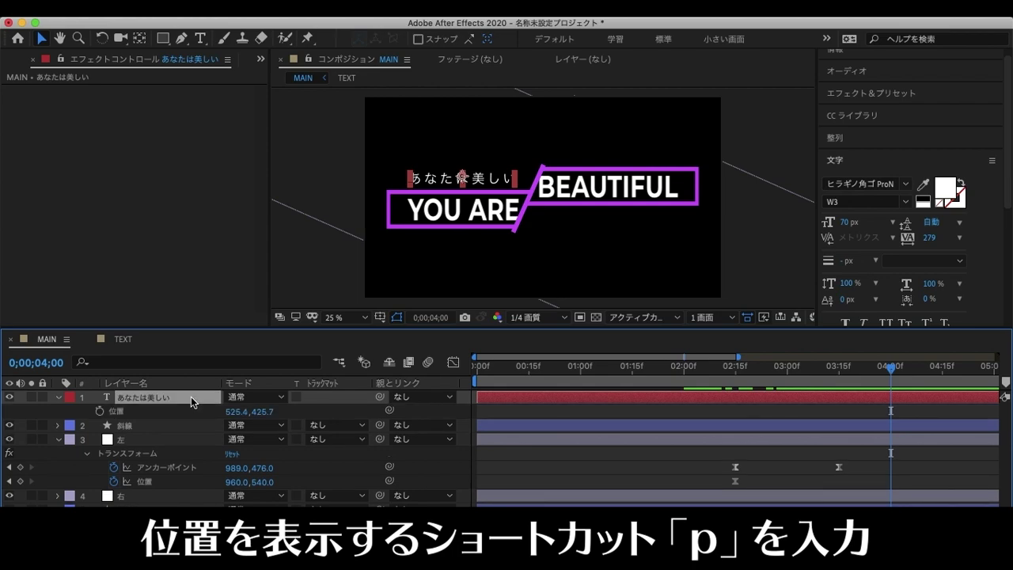
{"action": "left_click", "coordinate": [100, 411]}
{"action": "left_click_drag", "start_coordinate": [786, 369], "coordinate": [841, 373]}
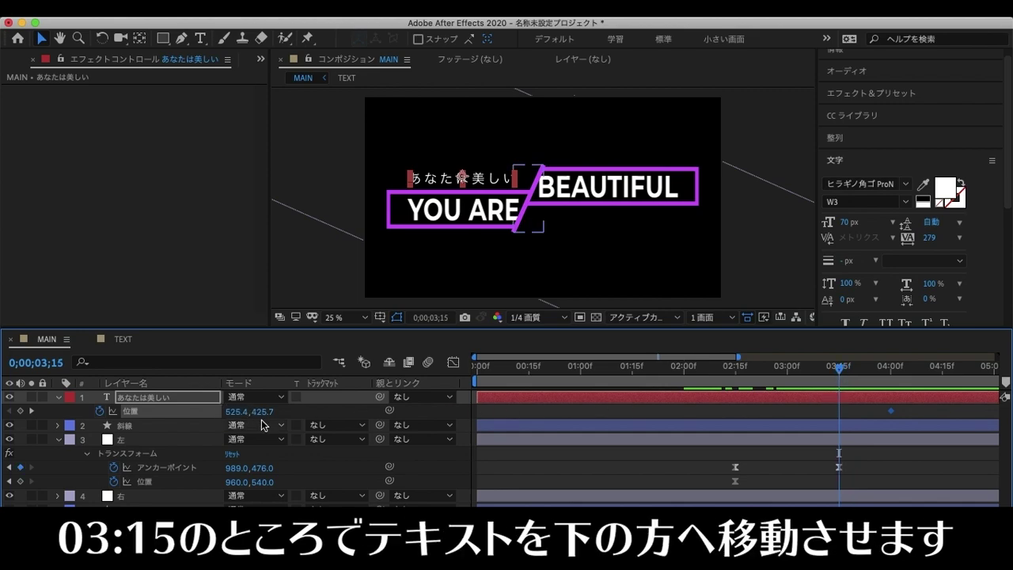
{"action": "left_click_drag", "start_coordinate": [259, 411], "coordinate": [323, 413]}
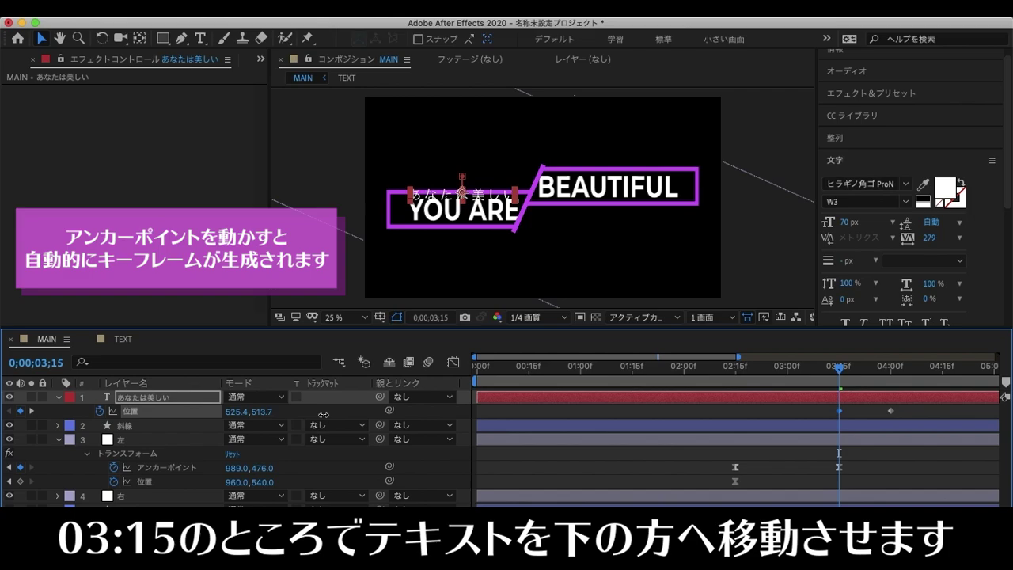
{"action": "left_click_drag", "start_coordinate": [325, 414], "coordinate": [331, 416]}
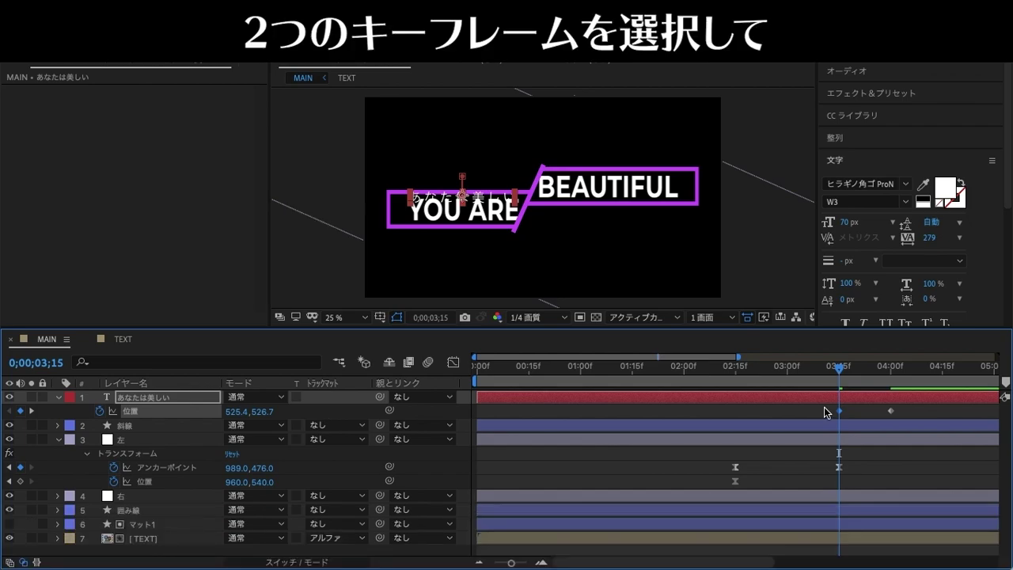
- Apply Easy Ease to both あなたは美しい position keyframes, shape their speed graph to peak early and slow gradually, and check the motion
{"action": "left_click_drag", "start_coordinate": [825, 408], "coordinate": [906, 414]}
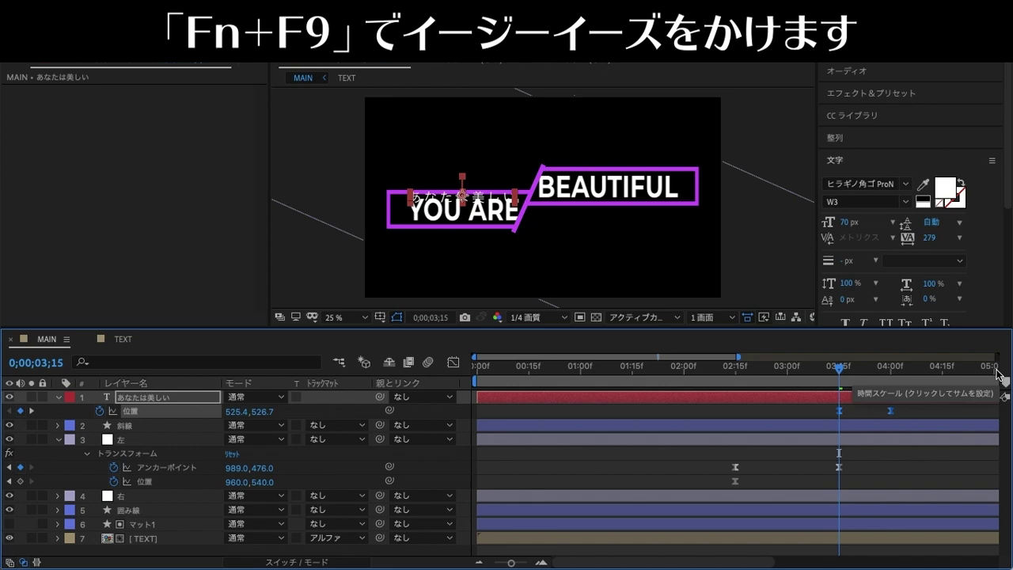
{"action": "left_click", "coordinate": [452, 363]}
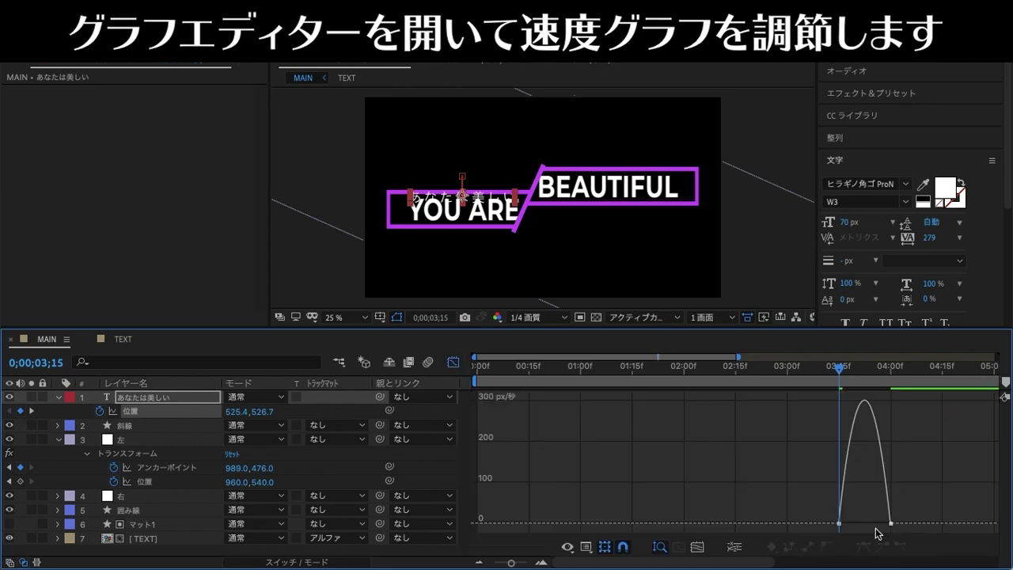
{"action": "left_click_drag", "start_coordinate": [902, 519], "coordinate": [866, 519]}
{"action": "left_click_drag", "start_coordinate": [827, 377], "coordinate": [779, 376]}
{"action": "left_click", "coordinate": [925, 372]}
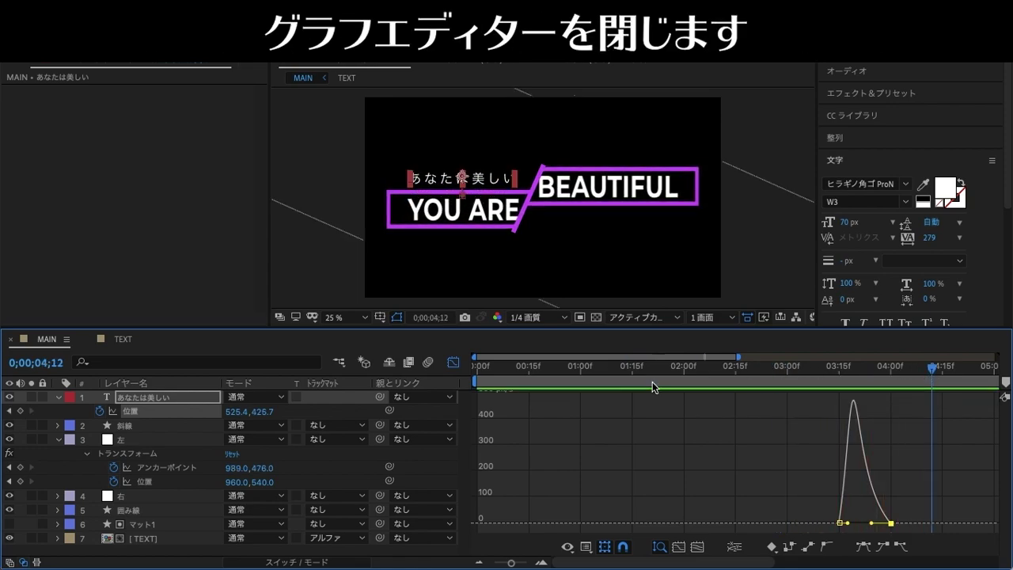
- Draw a grey (8E8E8E) rectangle with no stroke on a new shape layer, covering the lowered あなたは美しい text over the upper part of YOU ARE
{"action": "left_click", "coordinate": [455, 364]}
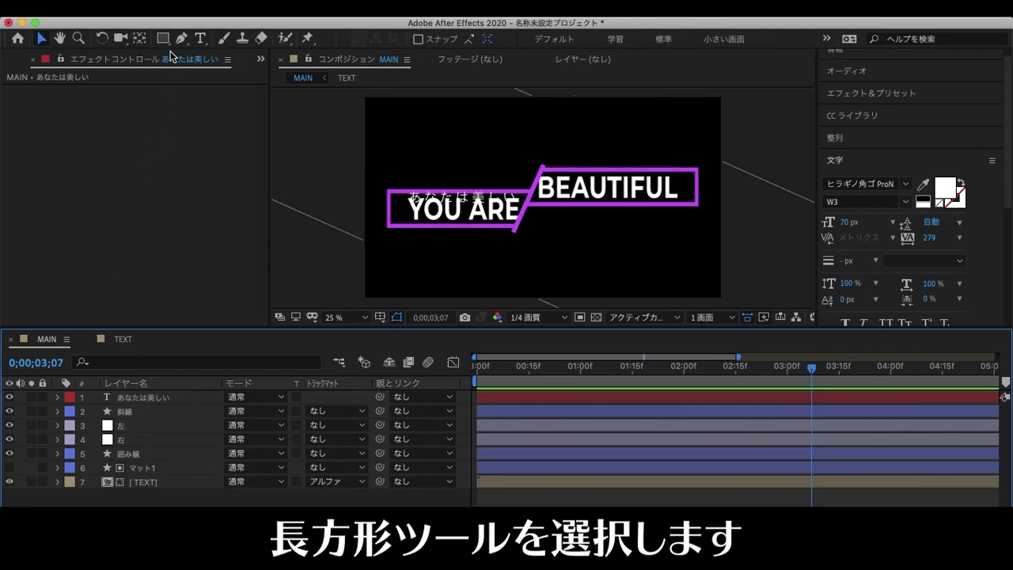
{"action": "left_click", "coordinate": [162, 38]}
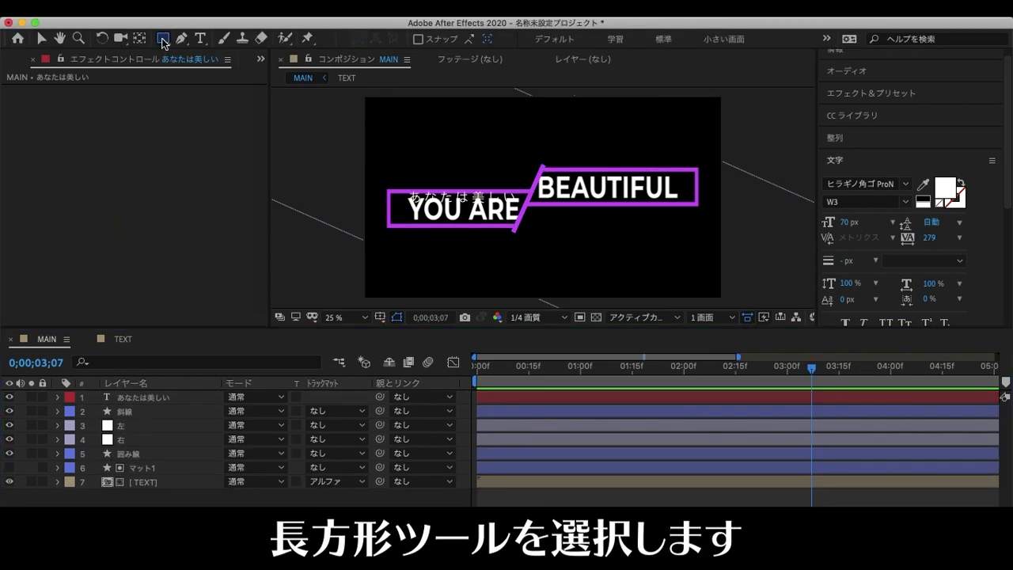
{"action": "left_click", "coordinate": [426, 39]}
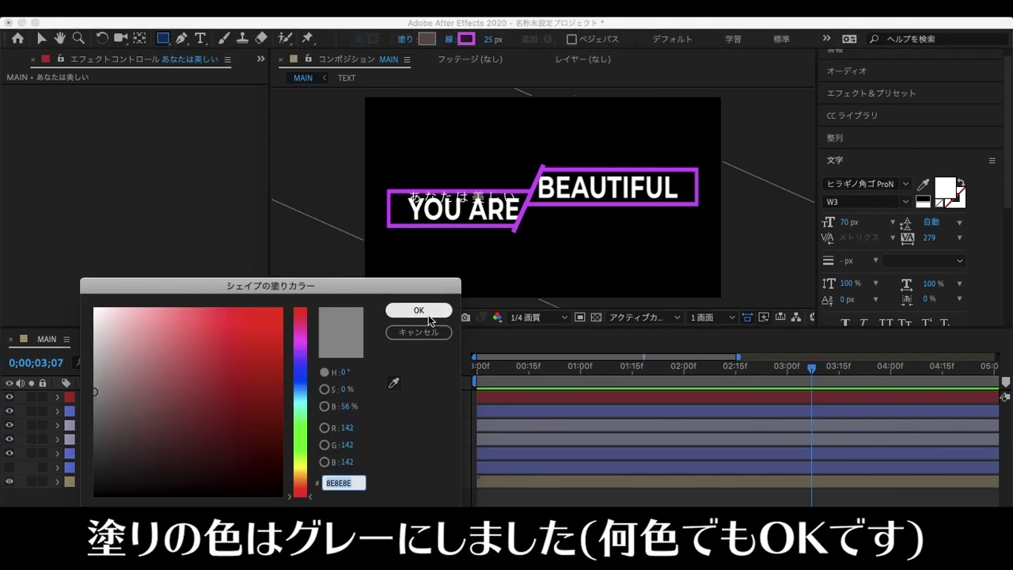
{"action": "left_click", "coordinate": [419, 310]}
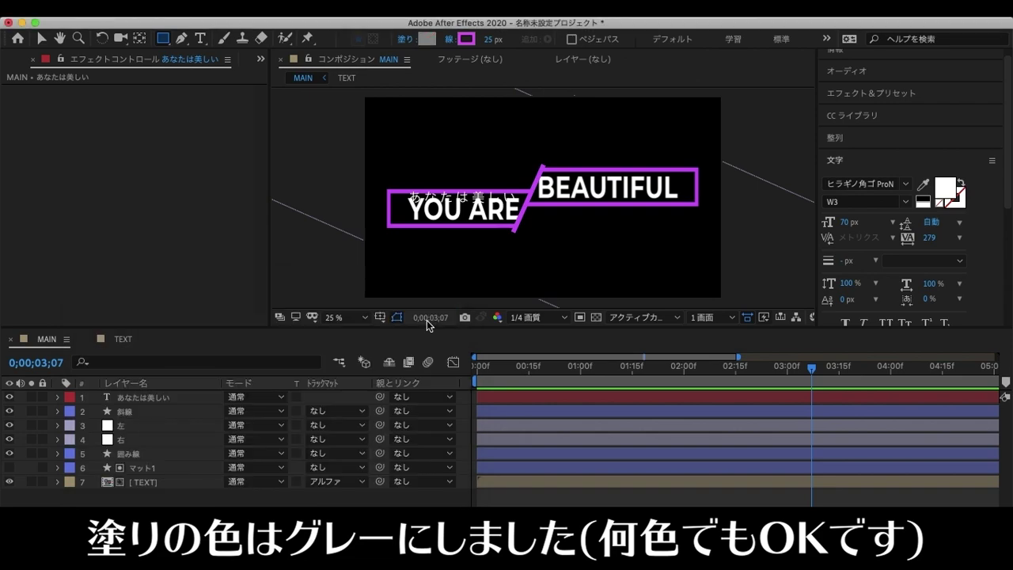
{"action": "left_click", "coordinate": [466, 38]}
{"action": "left_click", "coordinate": [432, 254]}
{"action": "left_click", "coordinate": [538, 341]}
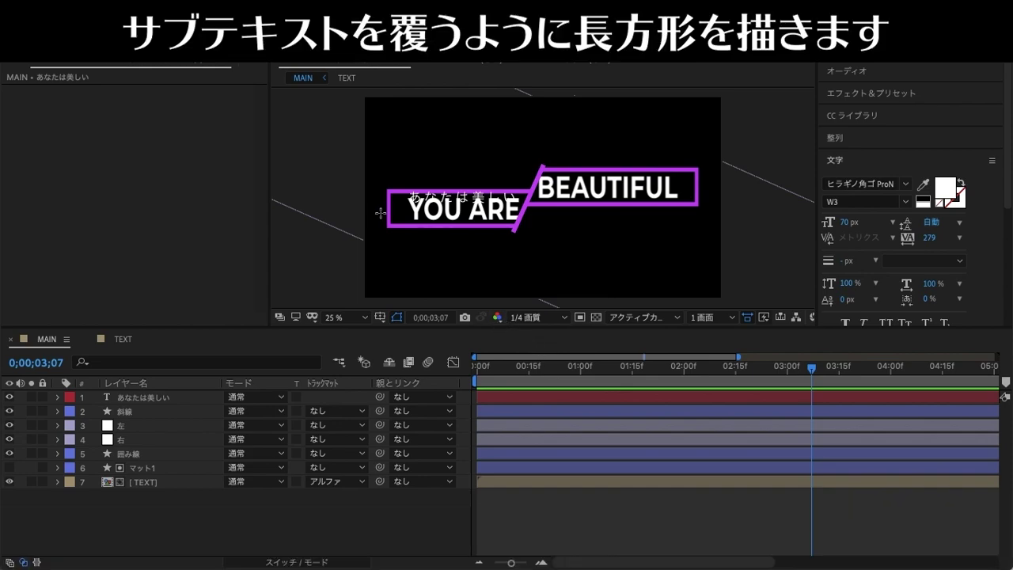
{"action": "mouse_move", "coordinate": [381, 211]}
{"action": "left_mouse_down"}
{"action": "mouse_move", "coordinate": [477, 189]}
{"action": "mouse_move", "coordinate": [540, 195]}
{"action": "left_mouse_up"}
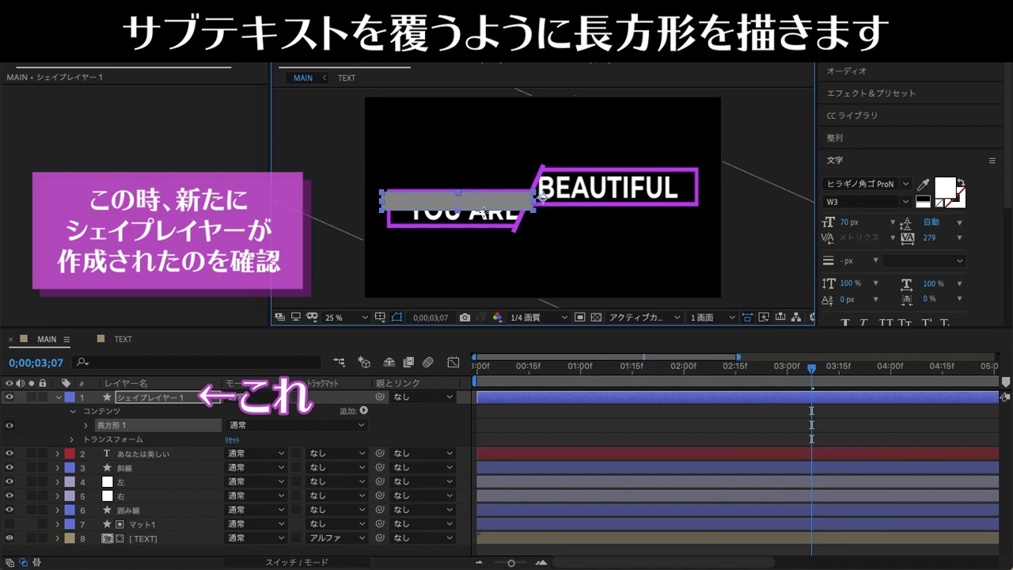
- Rename the new rectangle's shape layer as マット2
{"action": "right_click", "coordinate": [176, 396]}
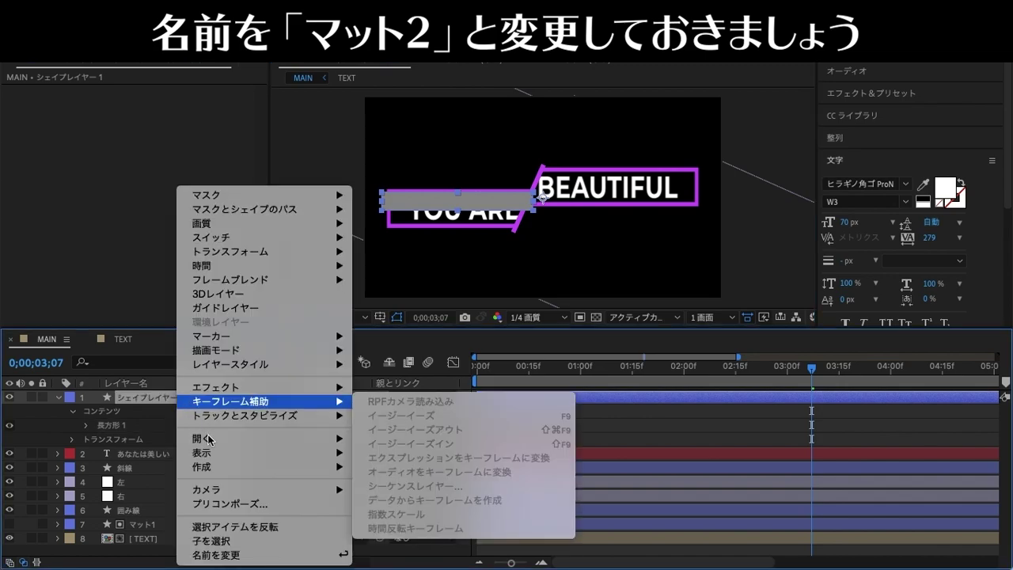
{"action": "left_click", "coordinate": [220, 554]}
{"action": "key", "text": "BackSpace"}
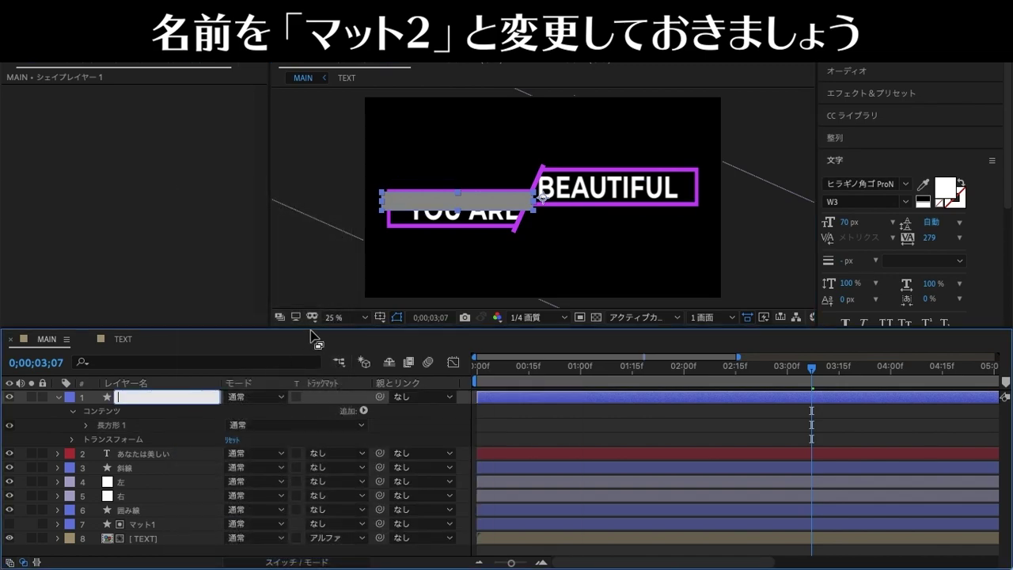
{"action": "type", "text": "マット"}
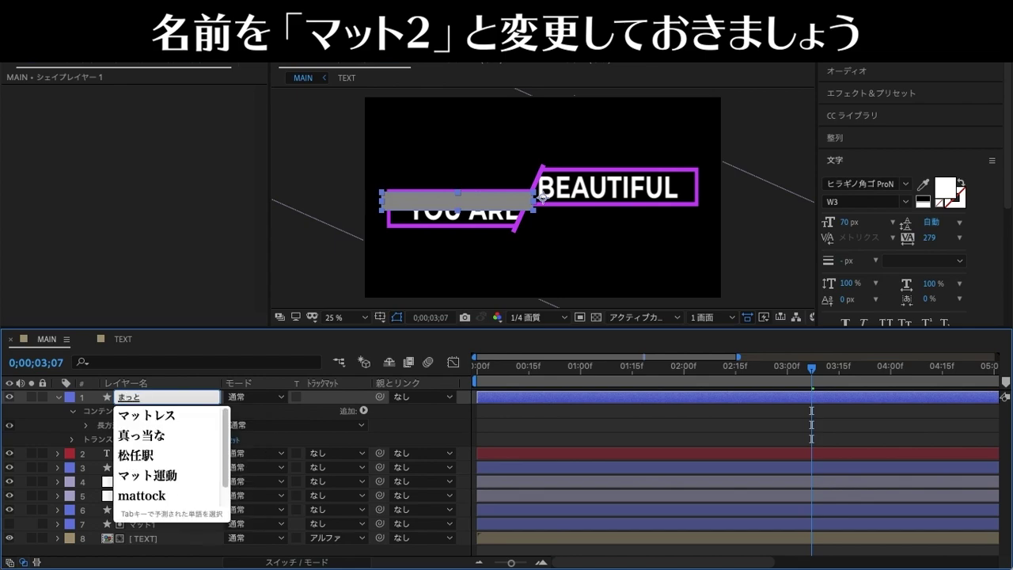
{"action": "type", "text": "2"}
{"action": "key", "text": "Return"}
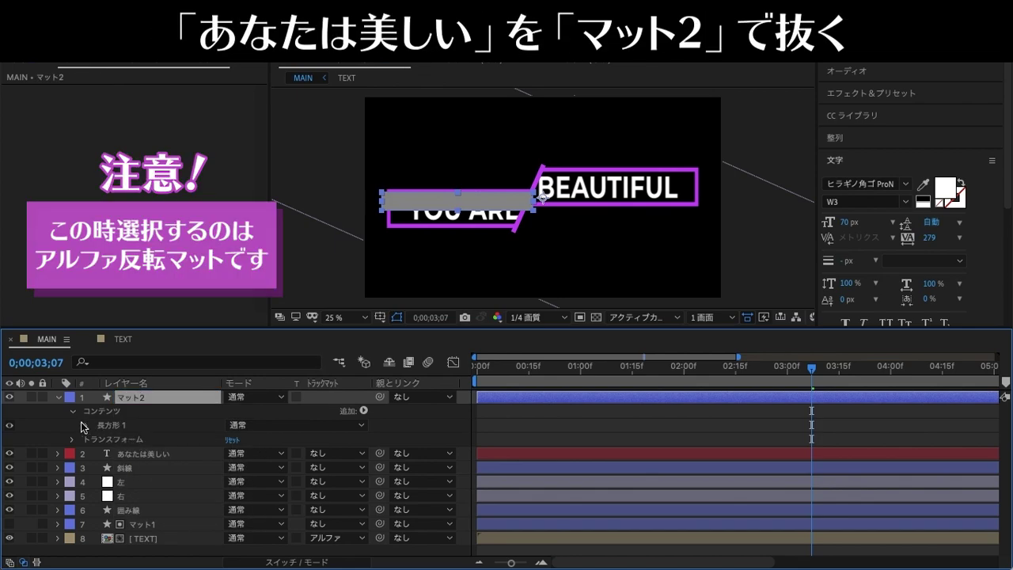
- Set あなたは美しい's track matte to the inverted alpha of マット2, and play the composition from the start to check the reveal
{"action": "left_click", "coordinate": [58, 397]}
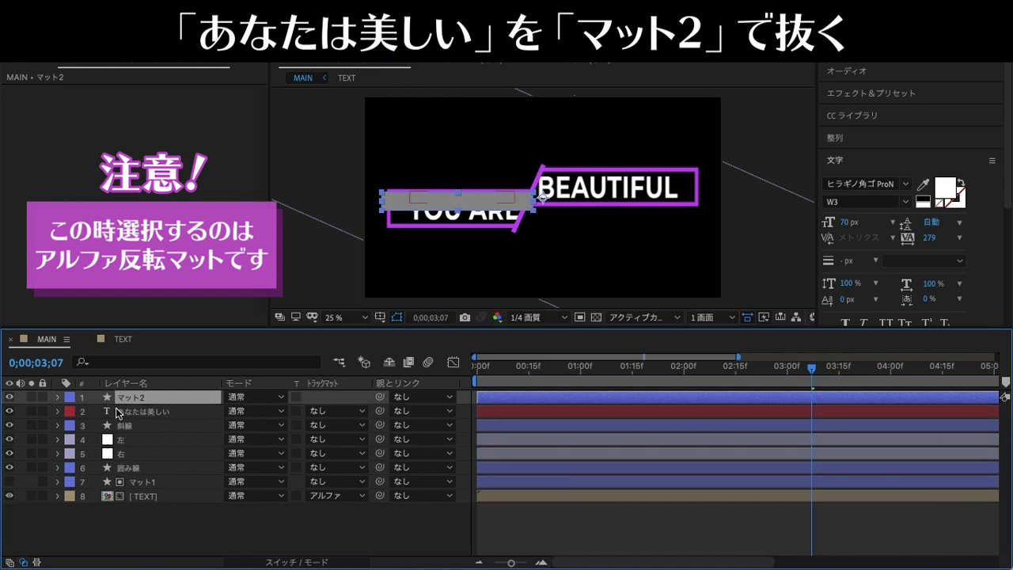
{"action": "left_click", "coordinate": [363, 413]}
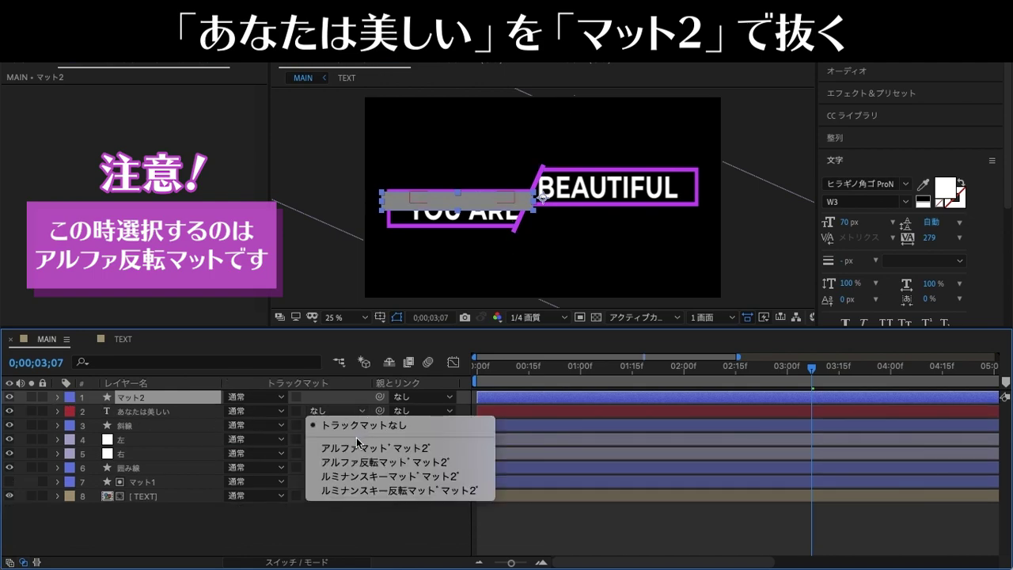
{"action": "left_click", "coordinate": [355, 464]}
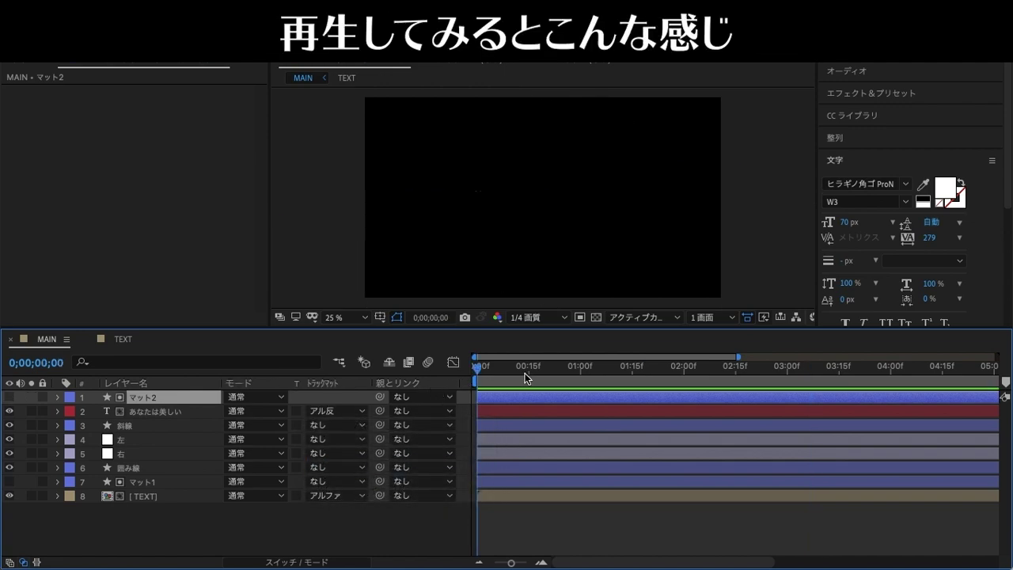
{"action": "key", "text": "space"}
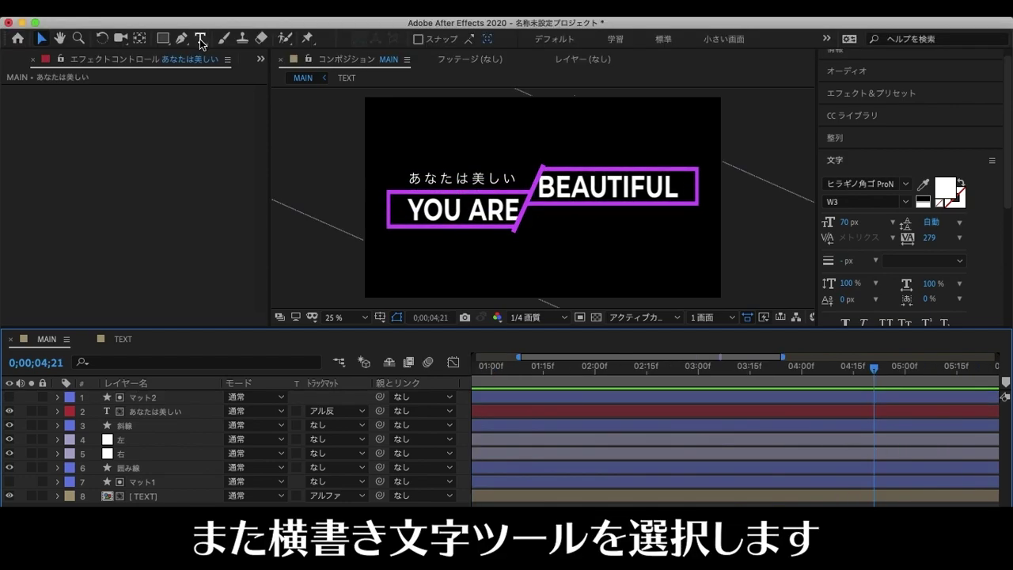
- Add a text layer reading アナタハウツクシイ in katakana below the diagonal line
{"action": "left_click", "coordinate": [201, 42]}
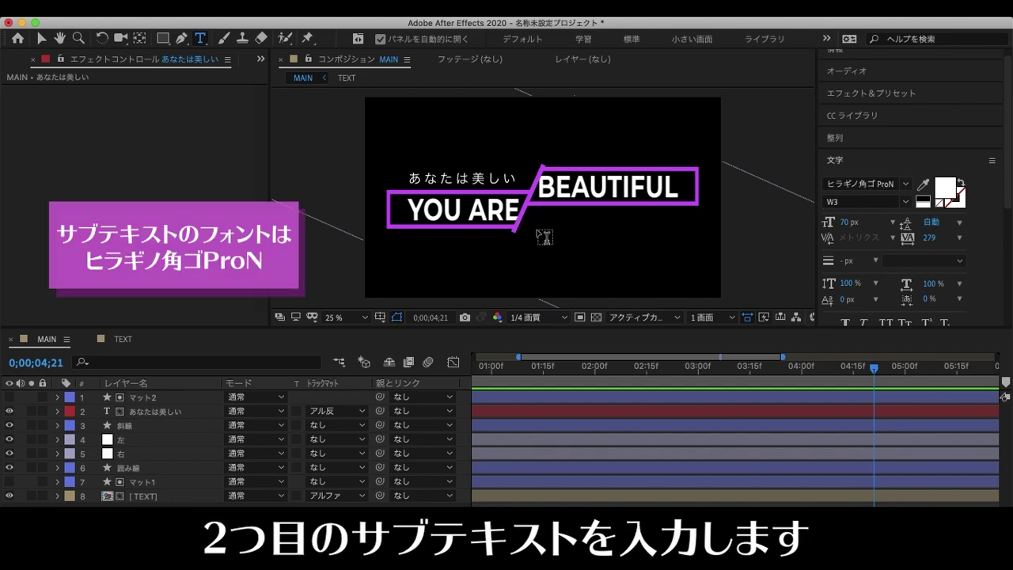
{"action": "left_click", "coordinate": [536, 231]}
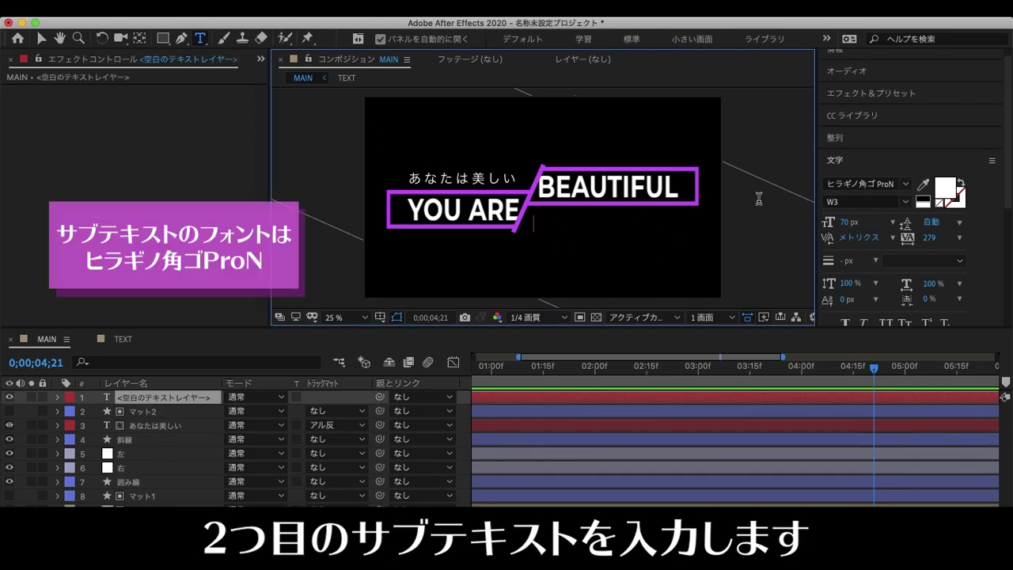
{"action": "type", "text": "あなたはう"}
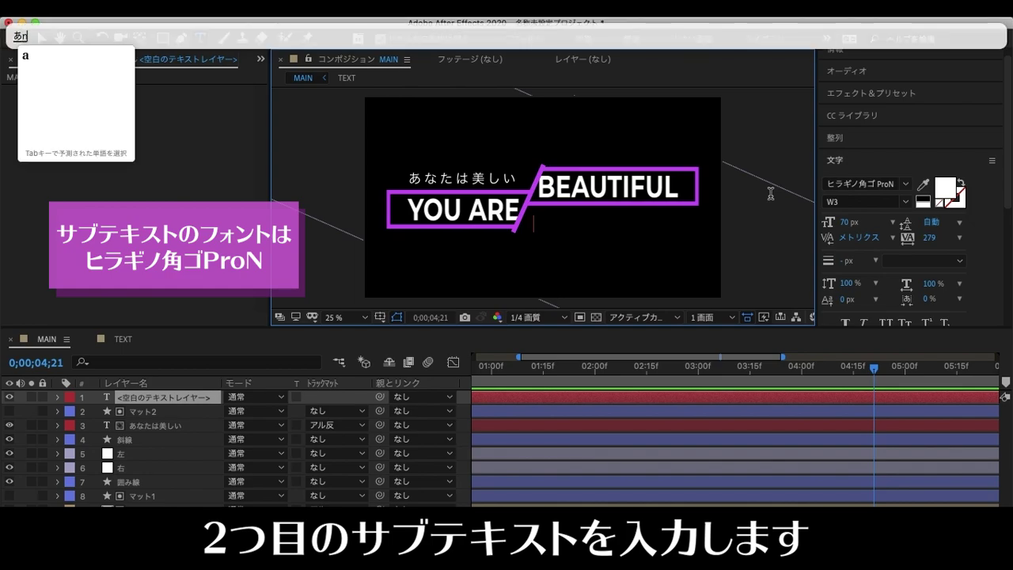
{"action": "type", "text": "つくしい"}
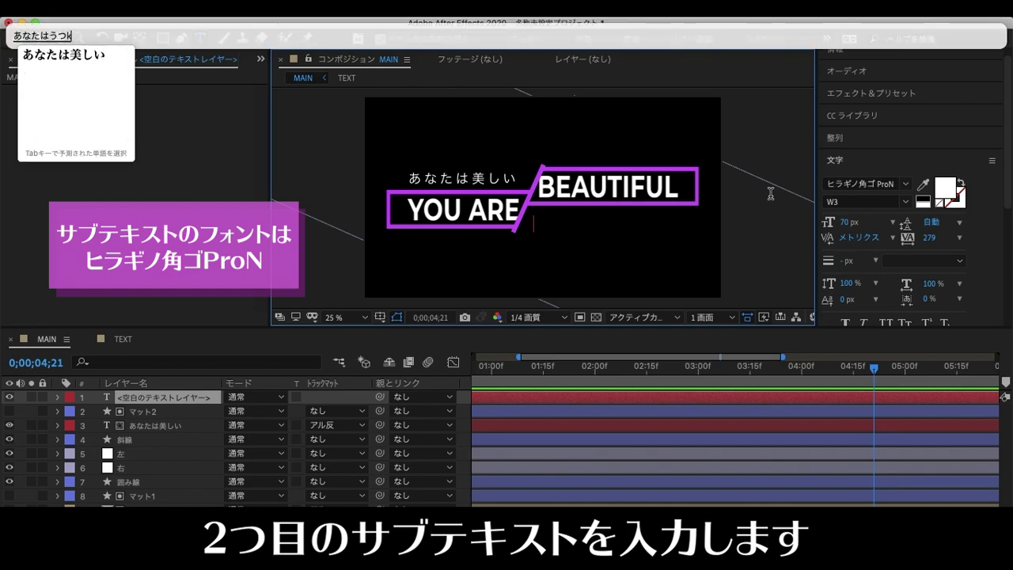
{"action": "key", "text": "ctrl+k"}
{"action": "key", "text": "Return"}
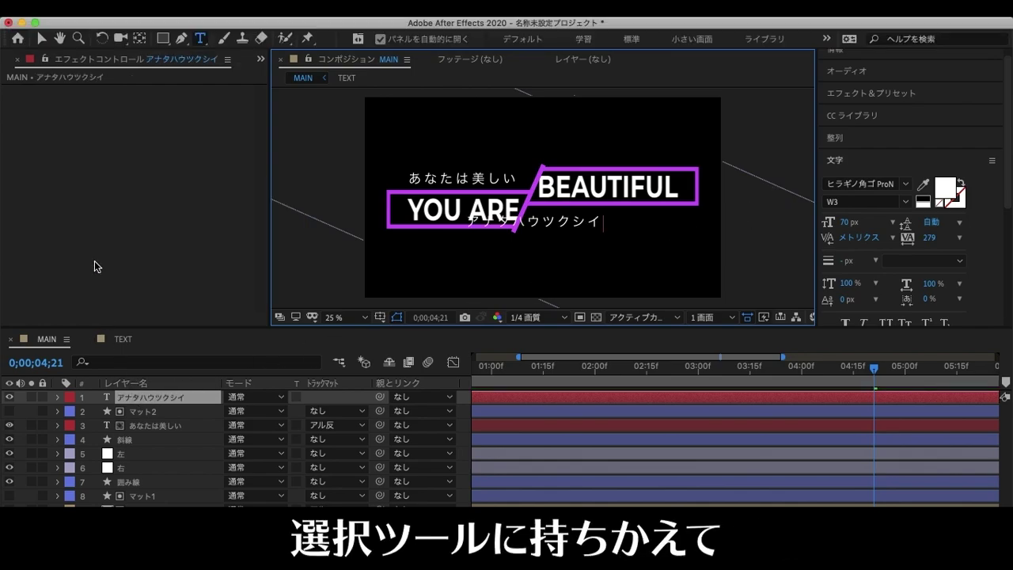
- Move アナタハウツクシイ just below the right-hand frame, aligned under BEAUTIFUL, and fine-tune its placement with small nudges
{"action": "left_click", "coordinate": [39, 37]}
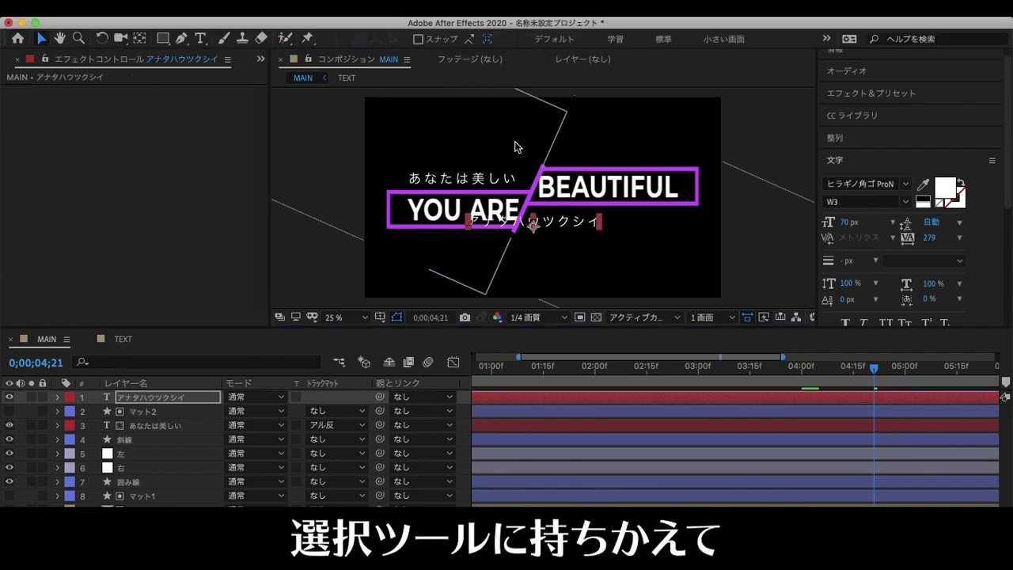
{"action": "left_click_drag", "start_coordinate": [566, 226], "coordinate": [640, 223]}
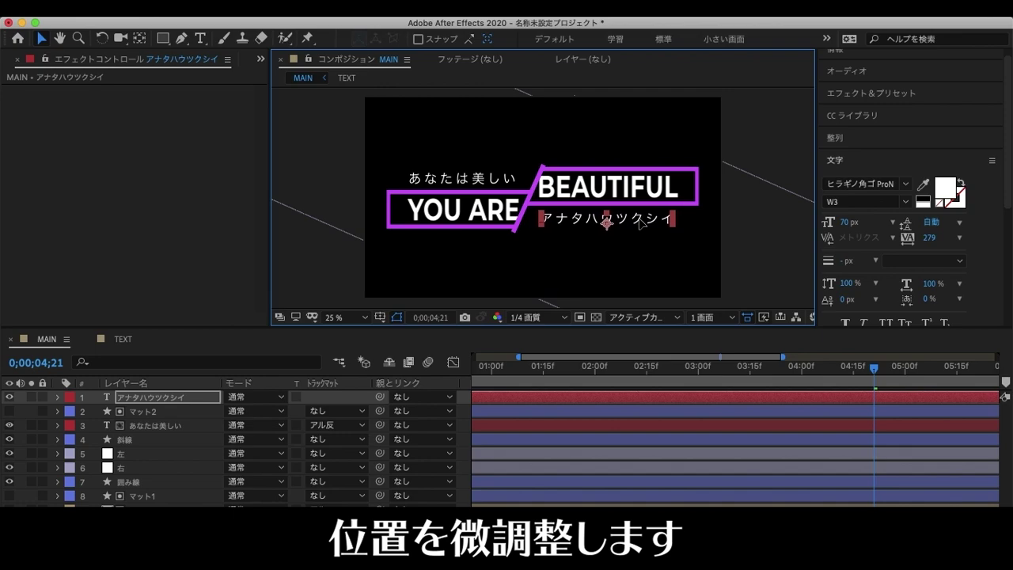
{"action": "key", "text": "Right"}
{"action": "key", "text": "Right"}
{"action": "key", "text": "Right"}
{"action": "key", "text": "Right"}
{"action": "key", "text": "Up"}
{"action": "key", "text": "Up"}
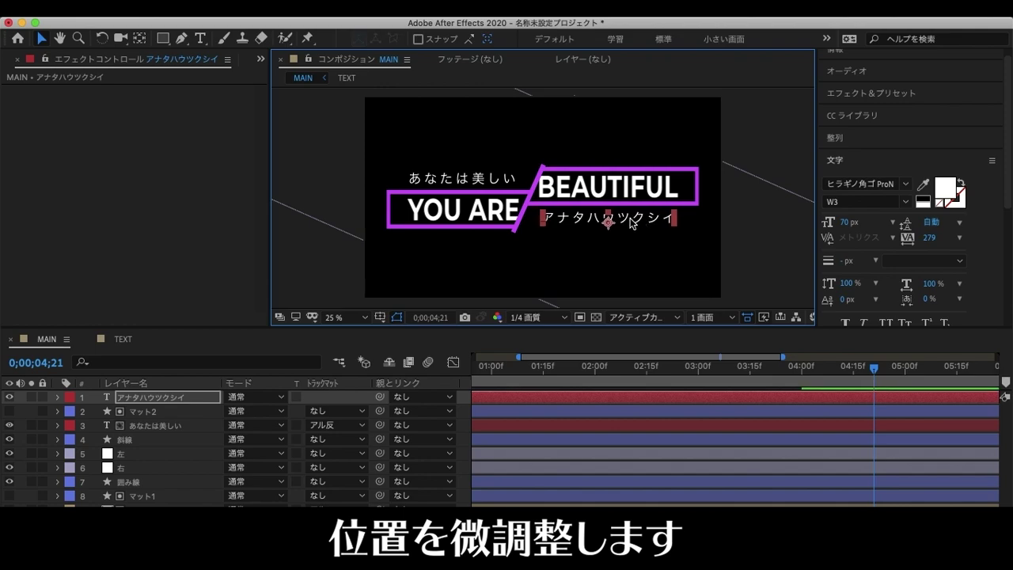
- Keyframe アナタハウツクシイ's position at 0;00;04;00, matching あなたは美しい's keyframes, and at 0;00;03;15 raise the text to a Y position of 540.6
{"action": "left_click", "coordinate": [198, 425]}
{"action": "key", "text": "u"}
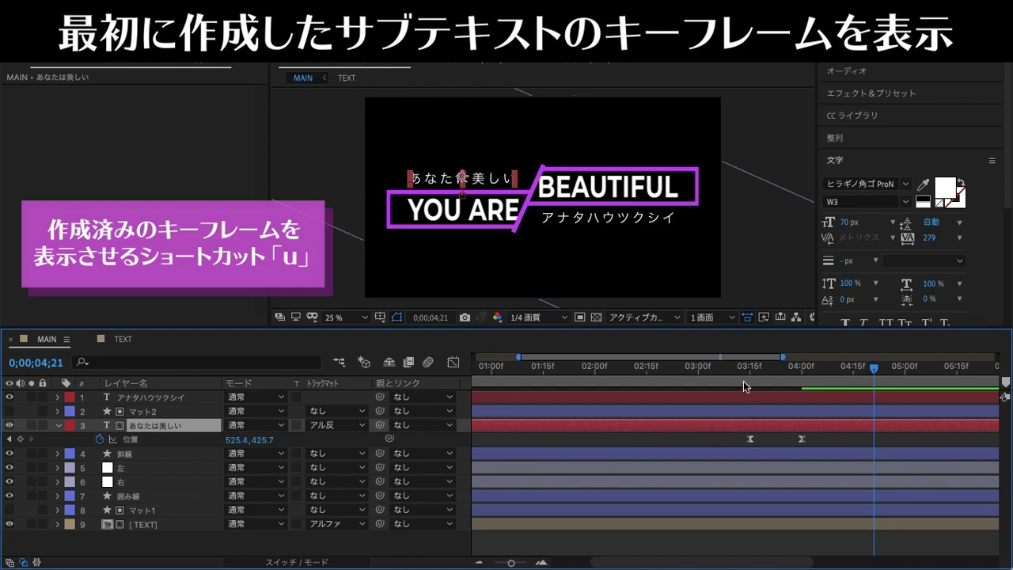
{"action": "left_click_drag", "start_coordinate": [743, 371], "coordinate": [802, 369]}
{"action": "left_click", "coordinate": [190, 398]}
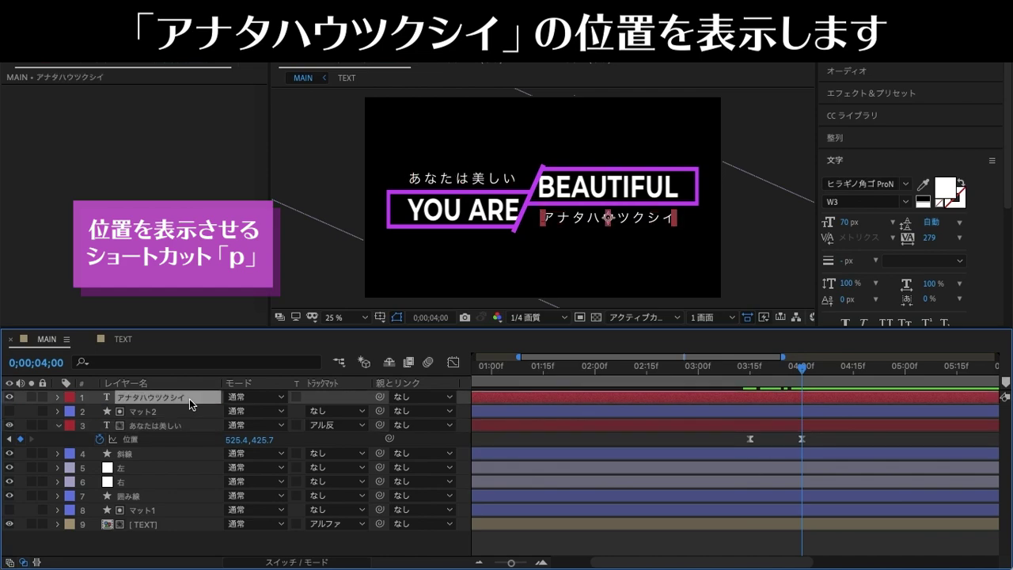
{"action": "key", "text": "p"}
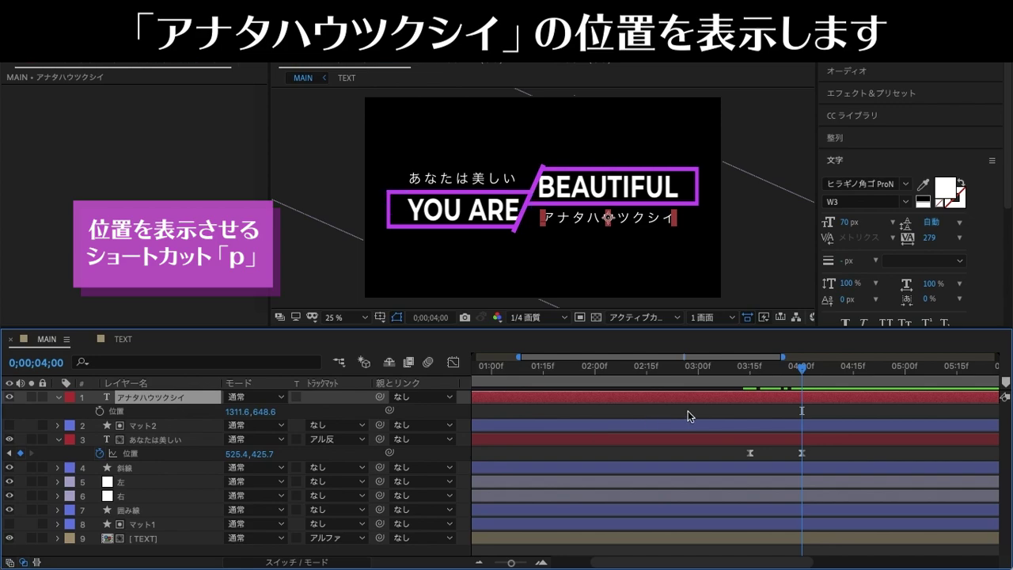
{"action": "left_click", "coordinate": [100, 411]}
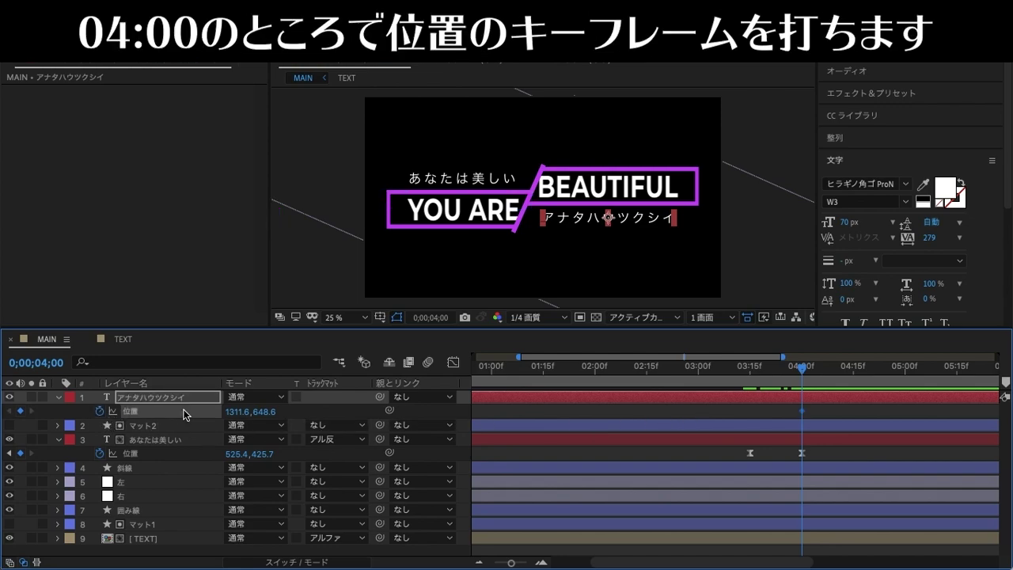
{"action": "left_click", "coordinate": [750, 369]}
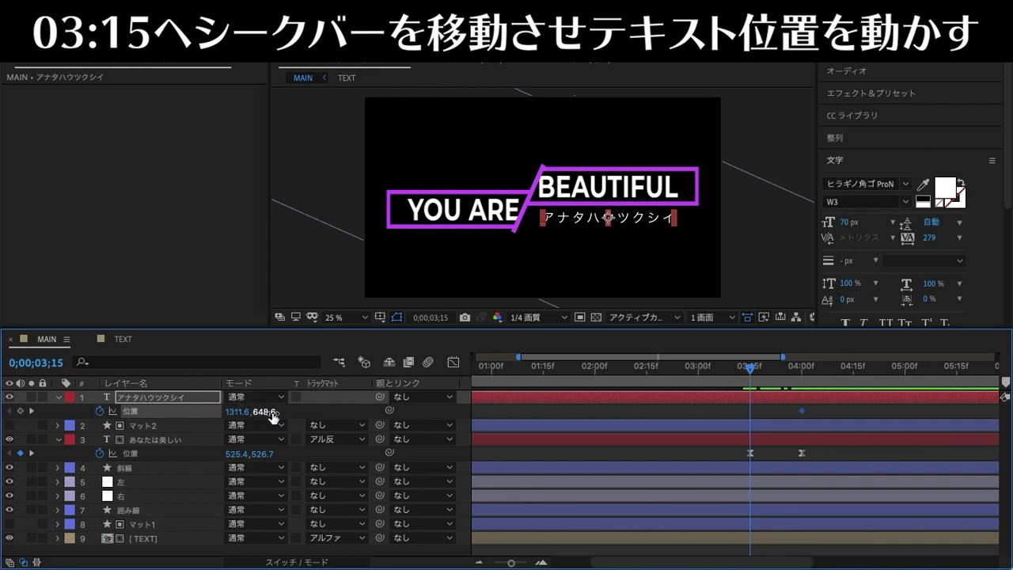
{"action": "left_click_drag", "start_coordinate": [268, 418], "coordinate": [178, 423]}
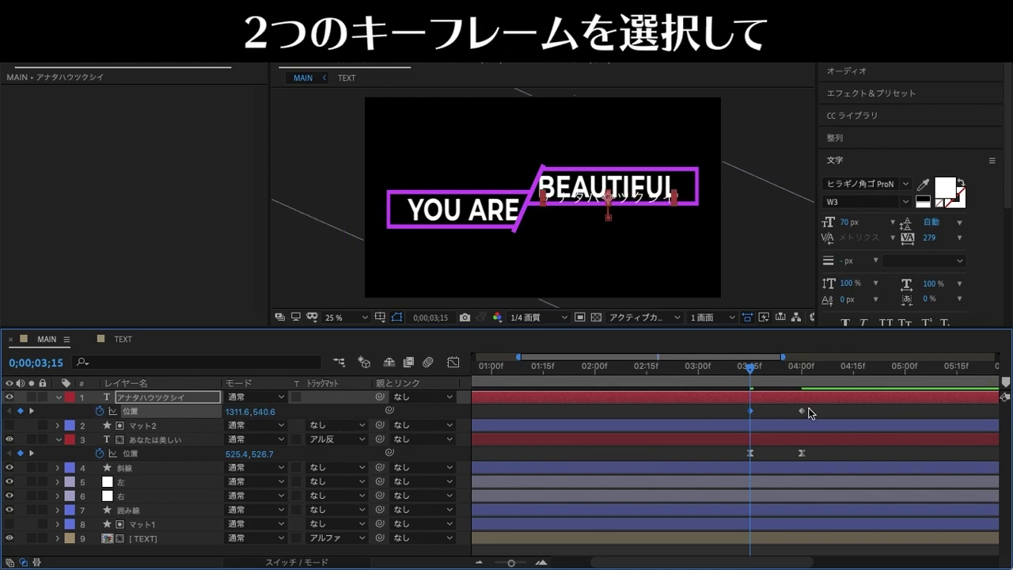
- Apply Easy Ease to both アナタハウツクシイ position keyframes and shape their speed graph to peak early and slow gradually
{"action": "left_click_drag", "start_coordinate": [741, 407], "coordinate": [823, 415]}
{"action": "key", "text": "F9"}
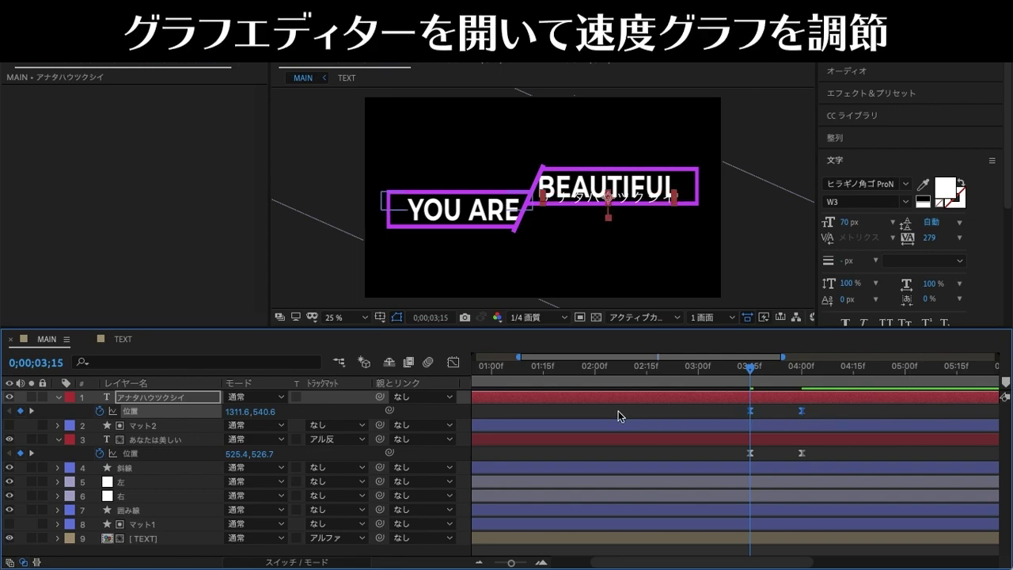
{"action": "left_click", "coordinate": [453, 362]}
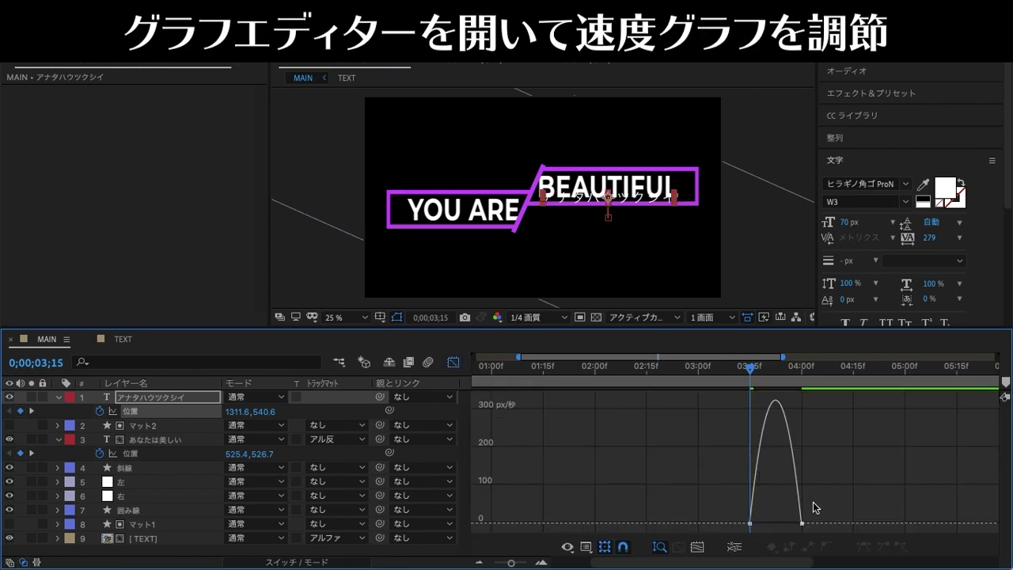
{"action": "left_click_drag", "start_coordinate": [815, 516], "coordinate": [781, 527]}
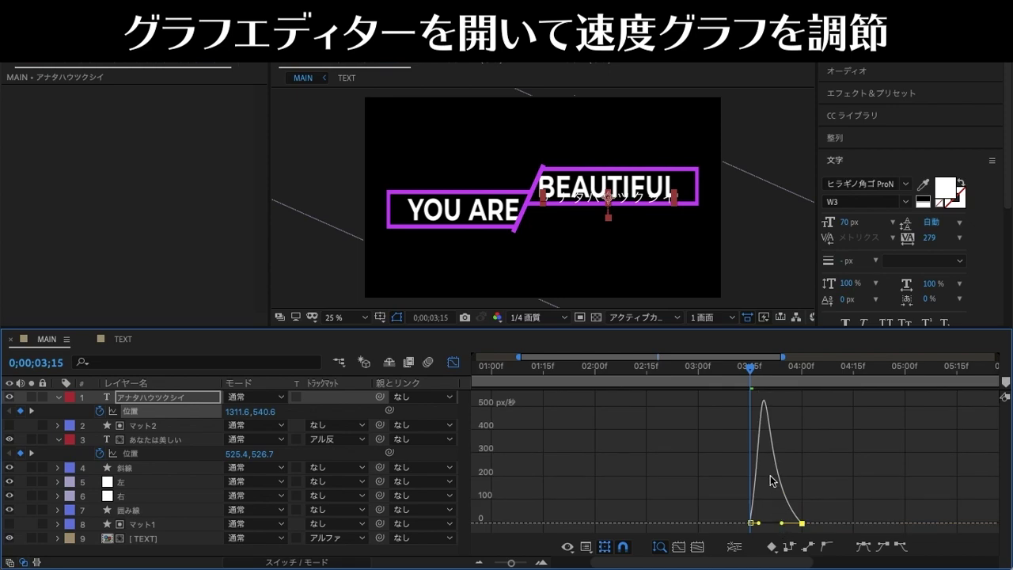
- At 0;00;03;12, draw a grey rectangle on a new shape layer, covering the raised アナタハウツクシイ text over the lower part of BEAUTIFUL
{"action": "left_click", "coordinate": [739, 371]}
{"action": "key", "text": "shift+F3"}
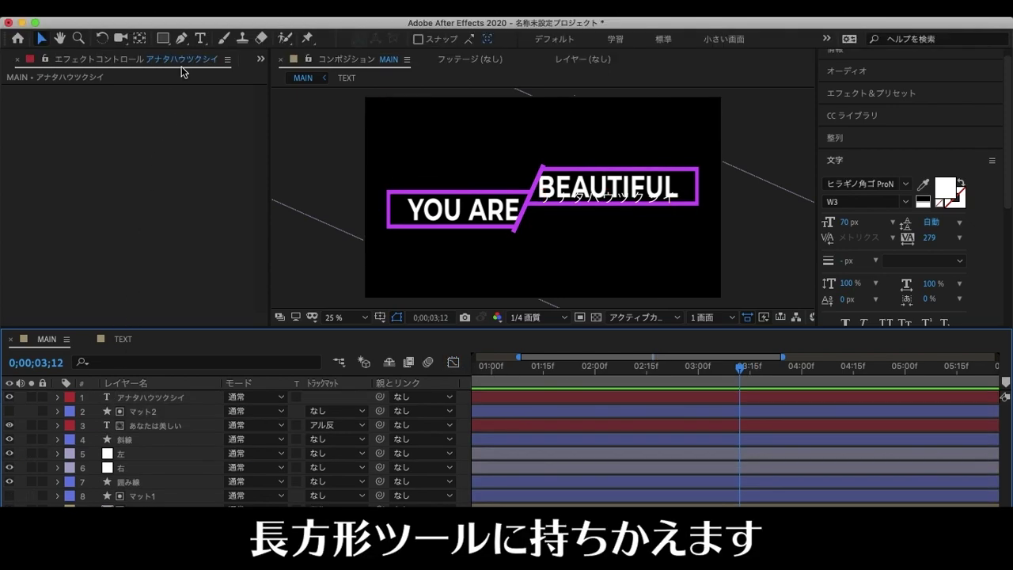
{"action": "left_click", "coordinate": [163, 38]}
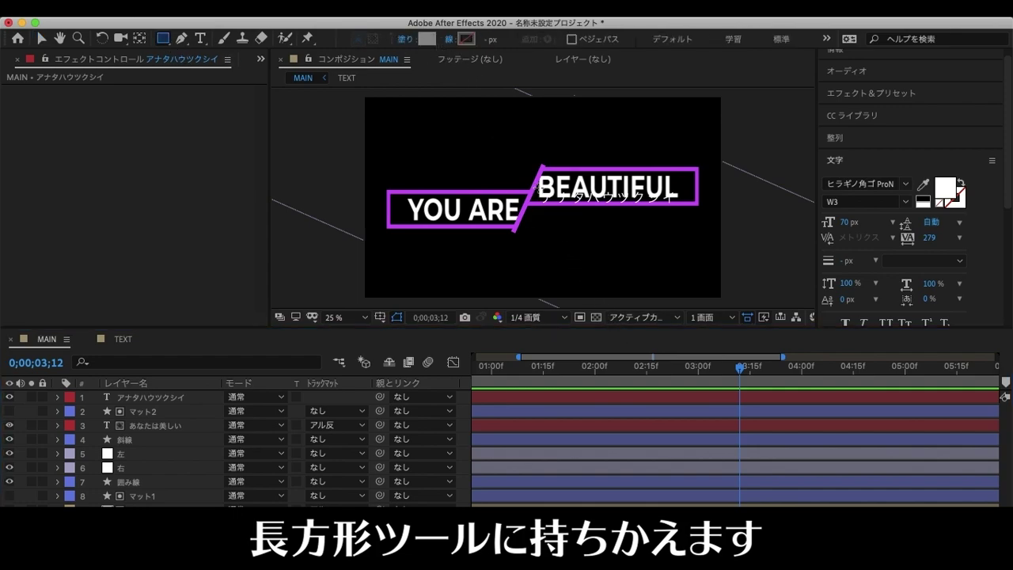
{"action": "left_click_drag", "start_coordinate": [530, 188], "coordinate": [692, 204]}
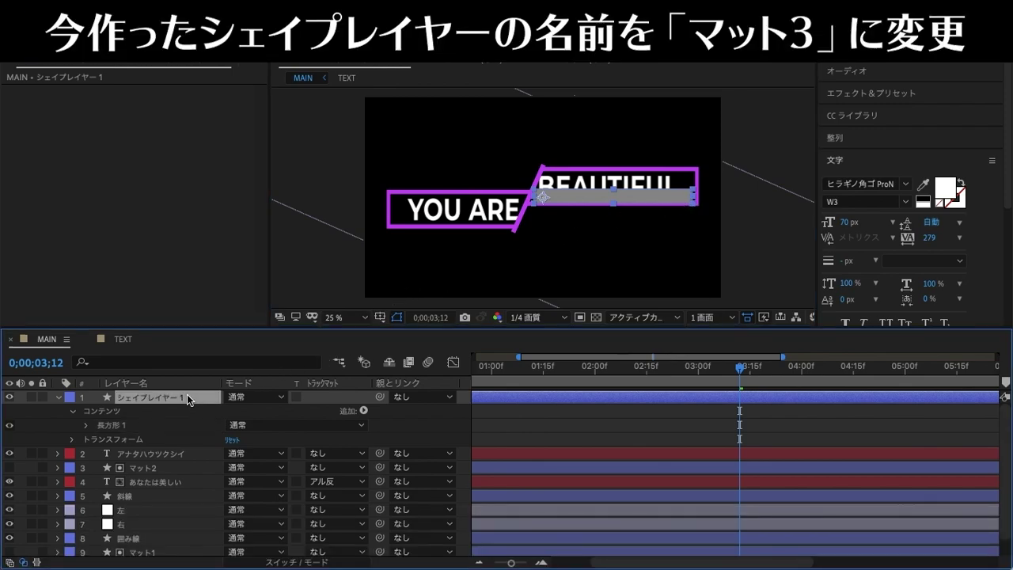
- Rename the new grey rectangle's shape layer to マット3
{"action": "right_click", "coordinate": [187, 394]}
{"action": "left_click", "coordinate": [227, 554]}
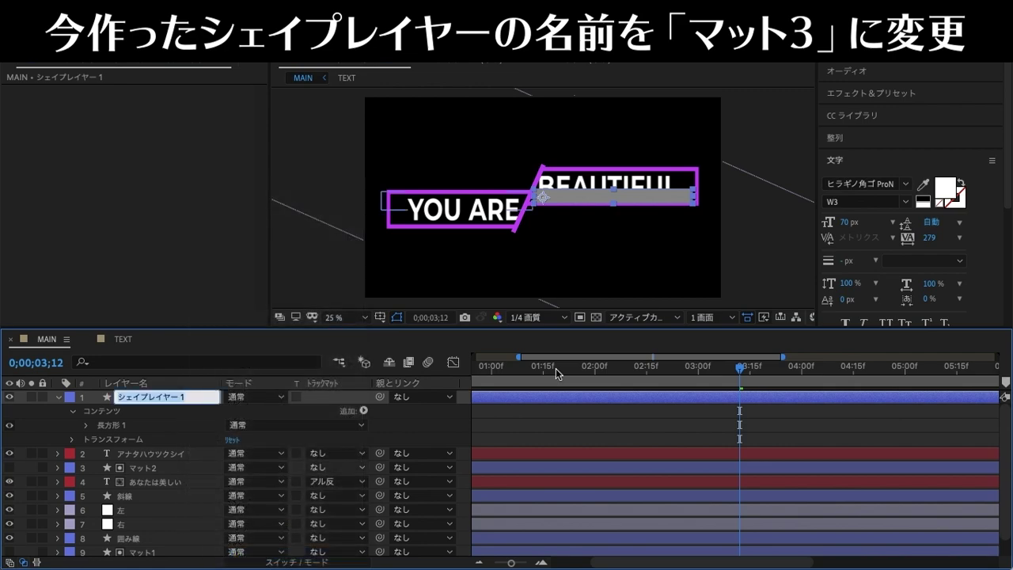
{"action": "type", "text": "マット"}
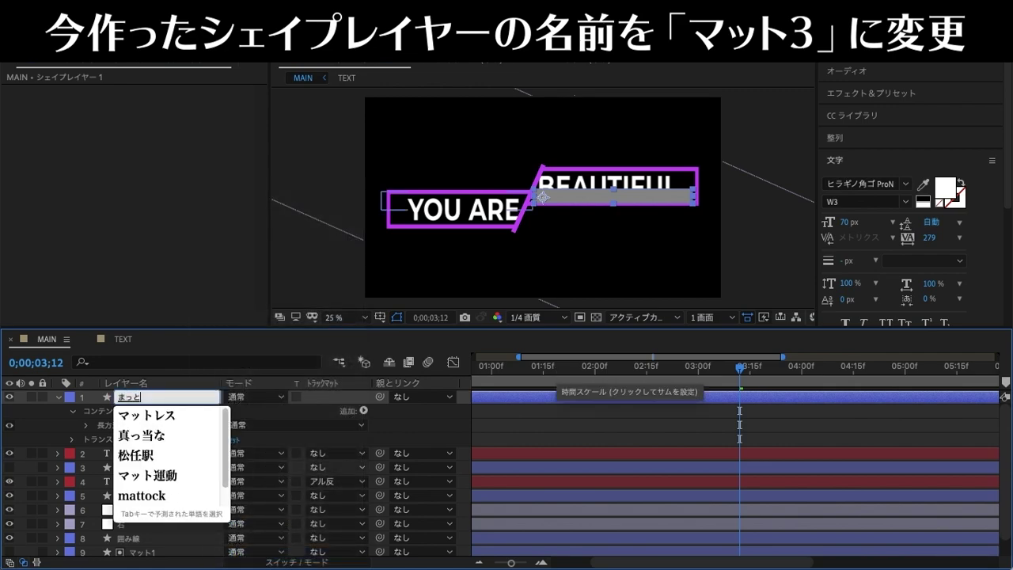
{"action": "type", "text": "3"}
{"action": "key", "text": "Return"}
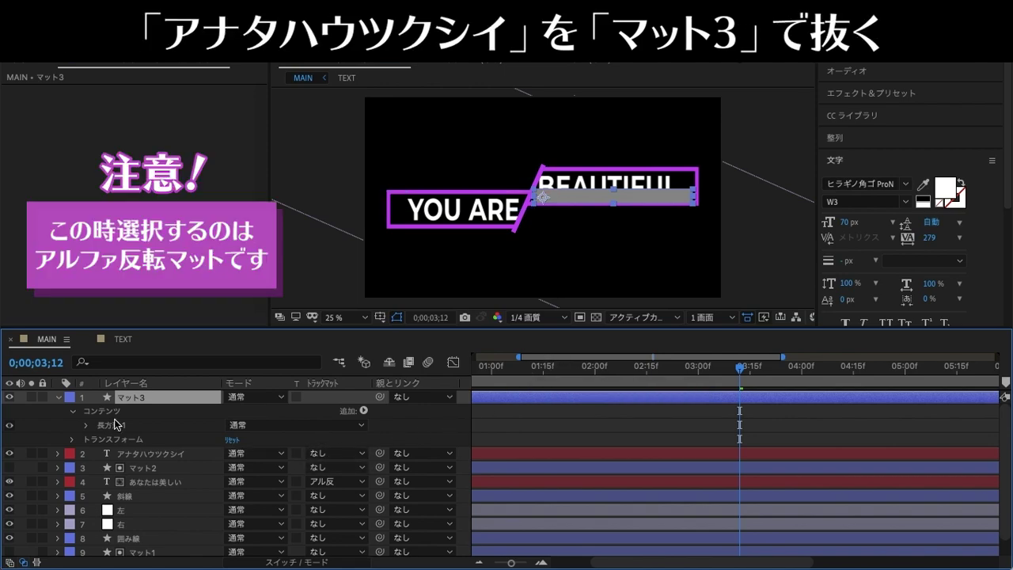
- Set the track matte of the アナタハウツクシイ layer to the inverted alpha matte of マット3
{"action": "left_click", "coordinate": [59, 398]}
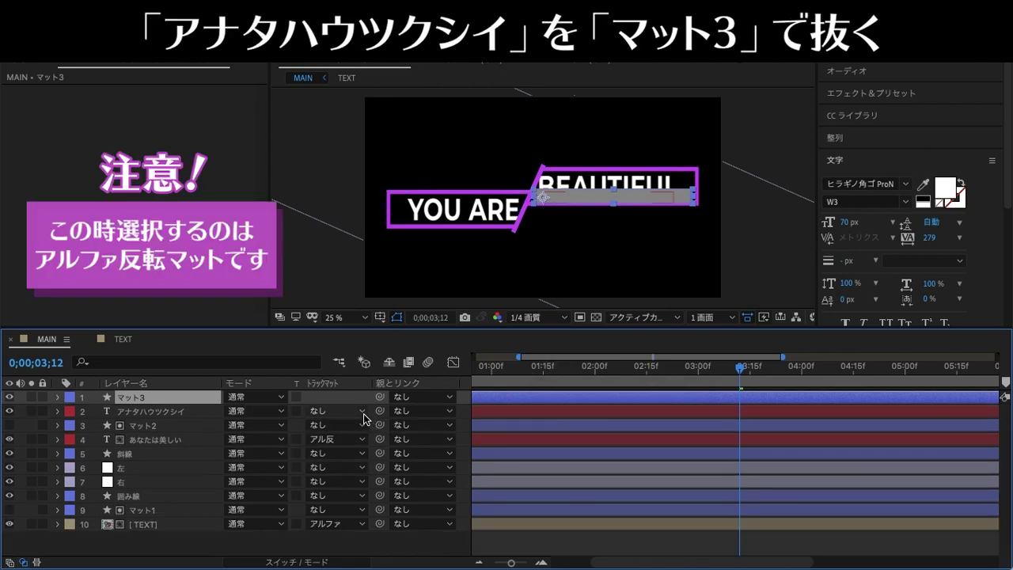
{"action": "left_click", "coordinate": [362, 412]}
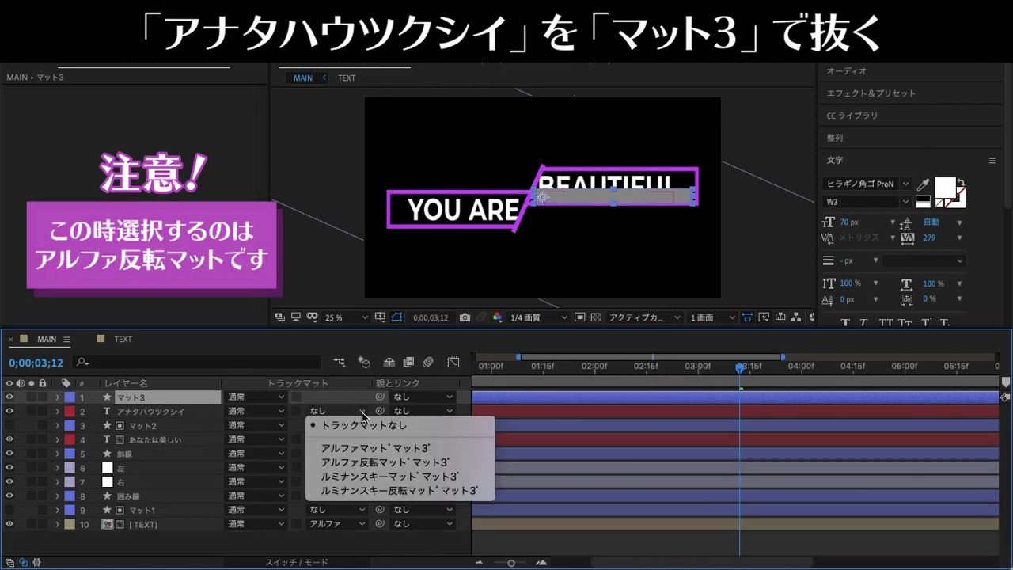
{"action": "left_click", "coordinate": [352, 464]}
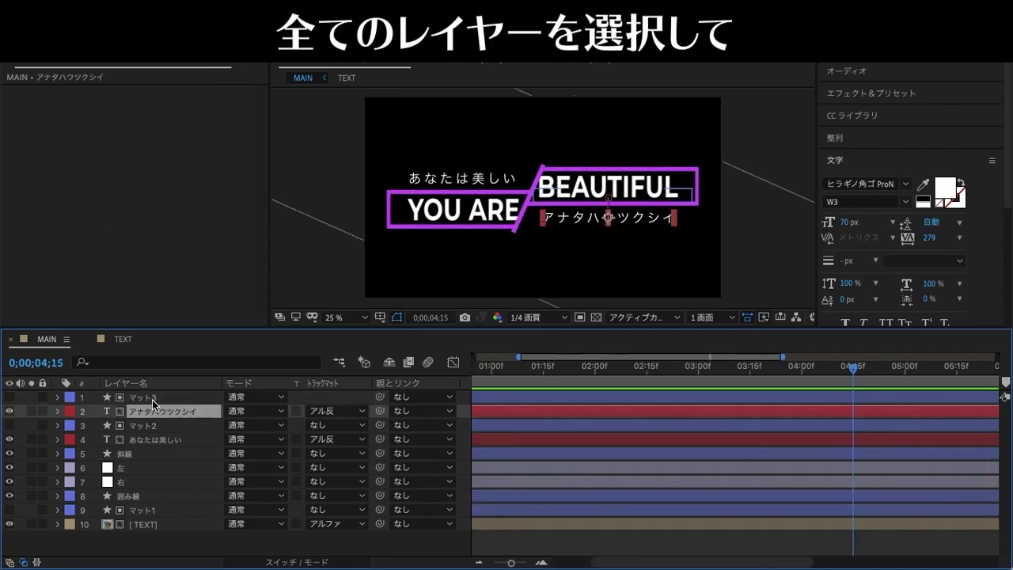
- Trim the out points of all ten layers in MAIN, from マット3 to TEXT, to 0;00;04;15
{"action": "left_click", "coordinate": [159, 398]}
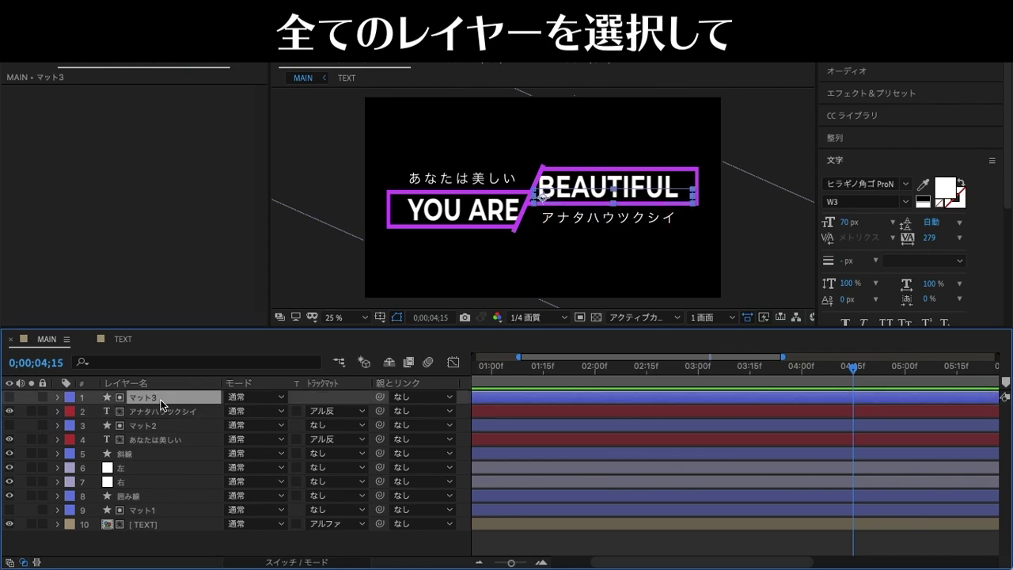
{"action": "left_click", "coordinate": [173, 527], "text": "shift"}
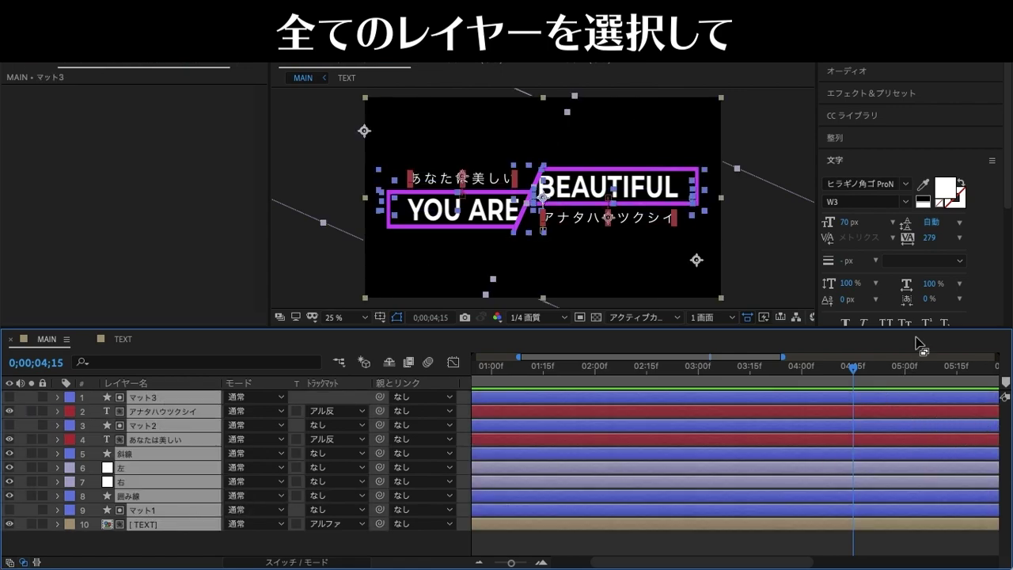
{"action": "key", "text": "alt+bracketright"}
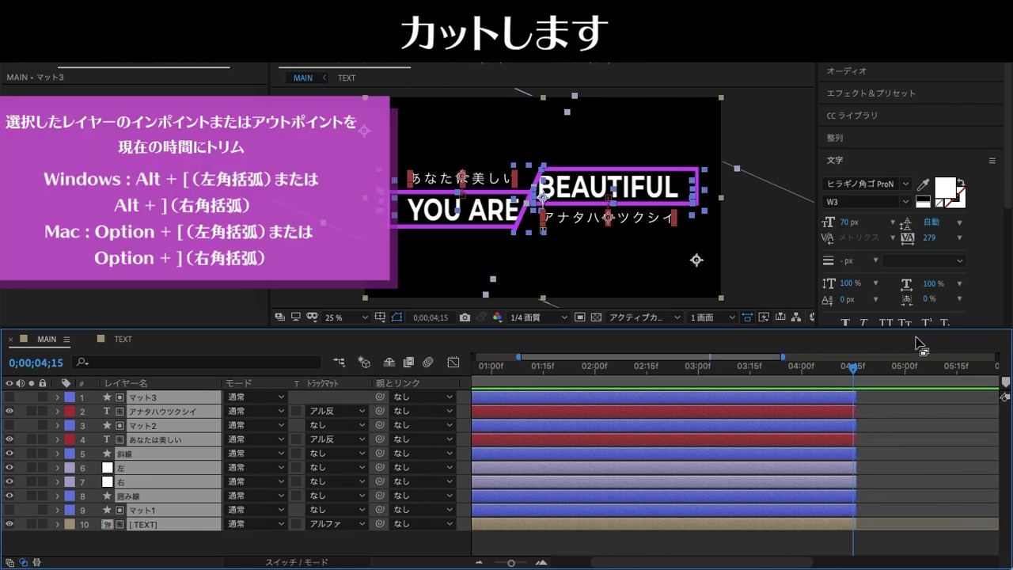
- Shorten MAIN's work area so that it ends at the out point of the trimmed layers
{"action": "left_click", "coordinate": [833, 366]}
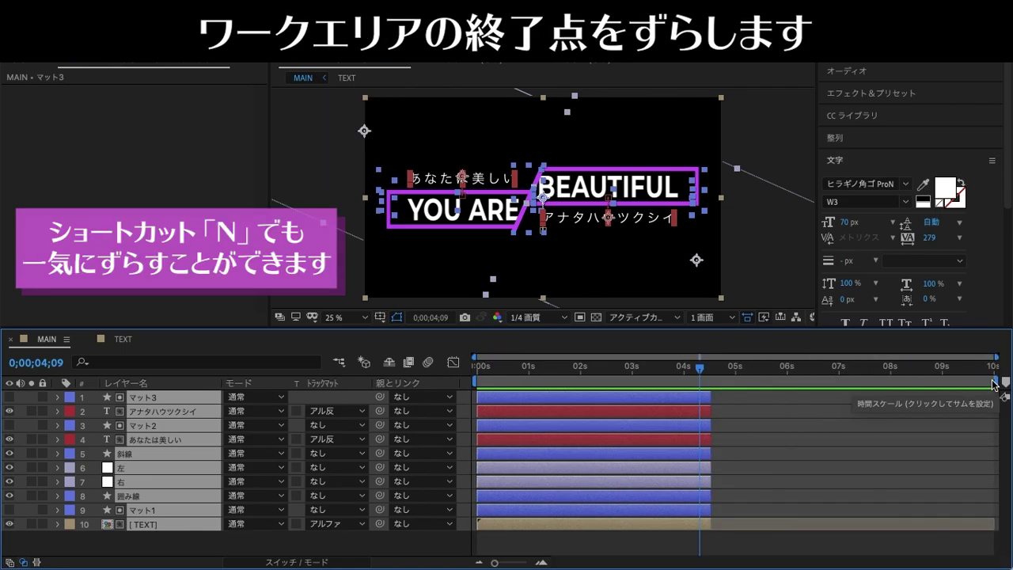
{"action": "left_click_drag", "start_coordinate": [994, 383], "coordinate": [717, 403]}
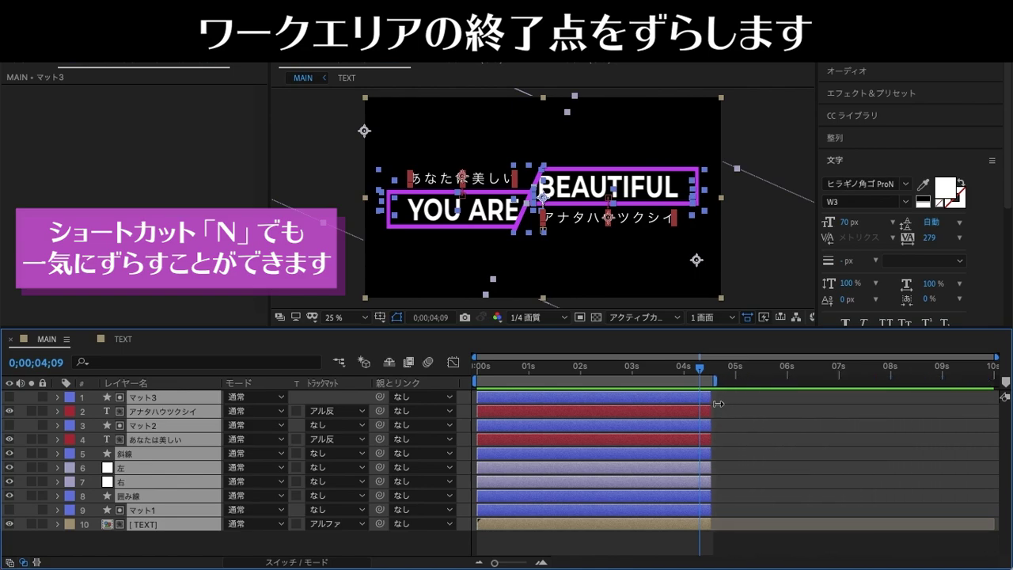
{"action": "left_click_drag", "start_coordinate": [716, 404], "coordinate": [715, 404]}
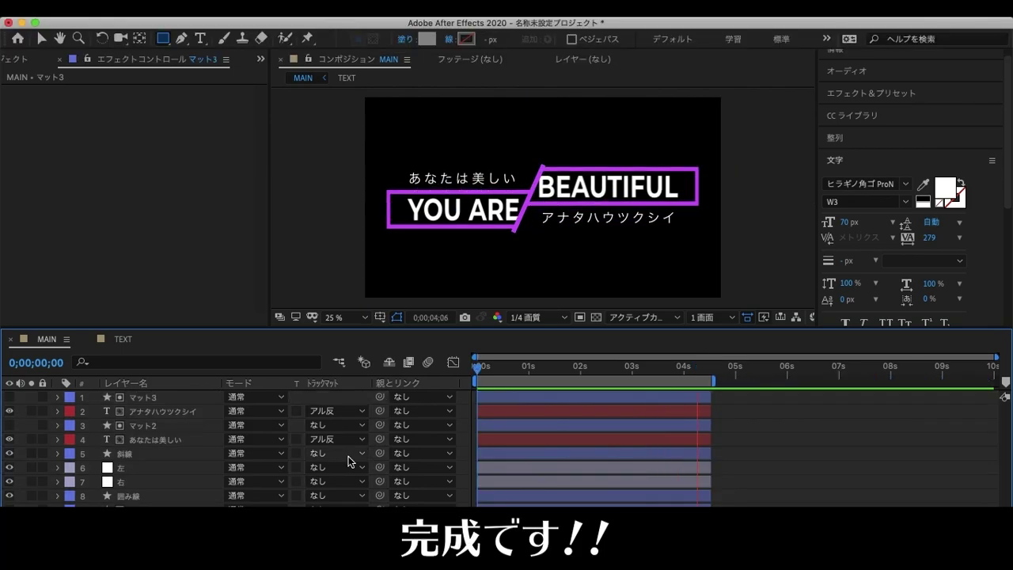